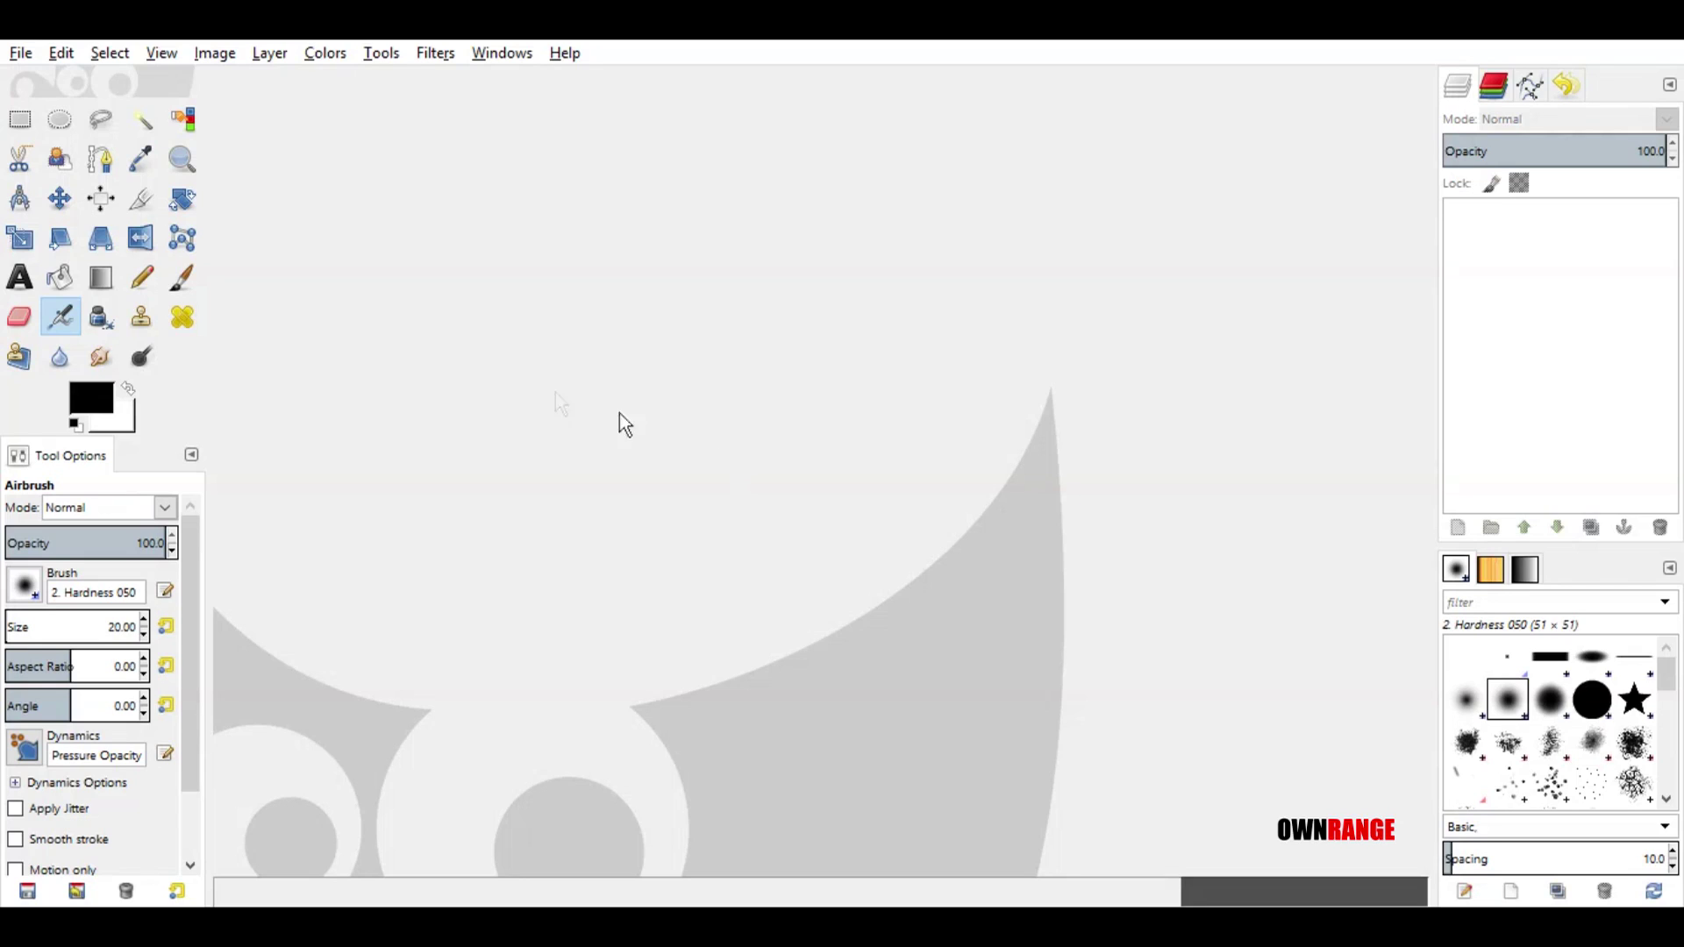
Step: Create a new image with width and height both set to 500 px
left_click(21, 52)
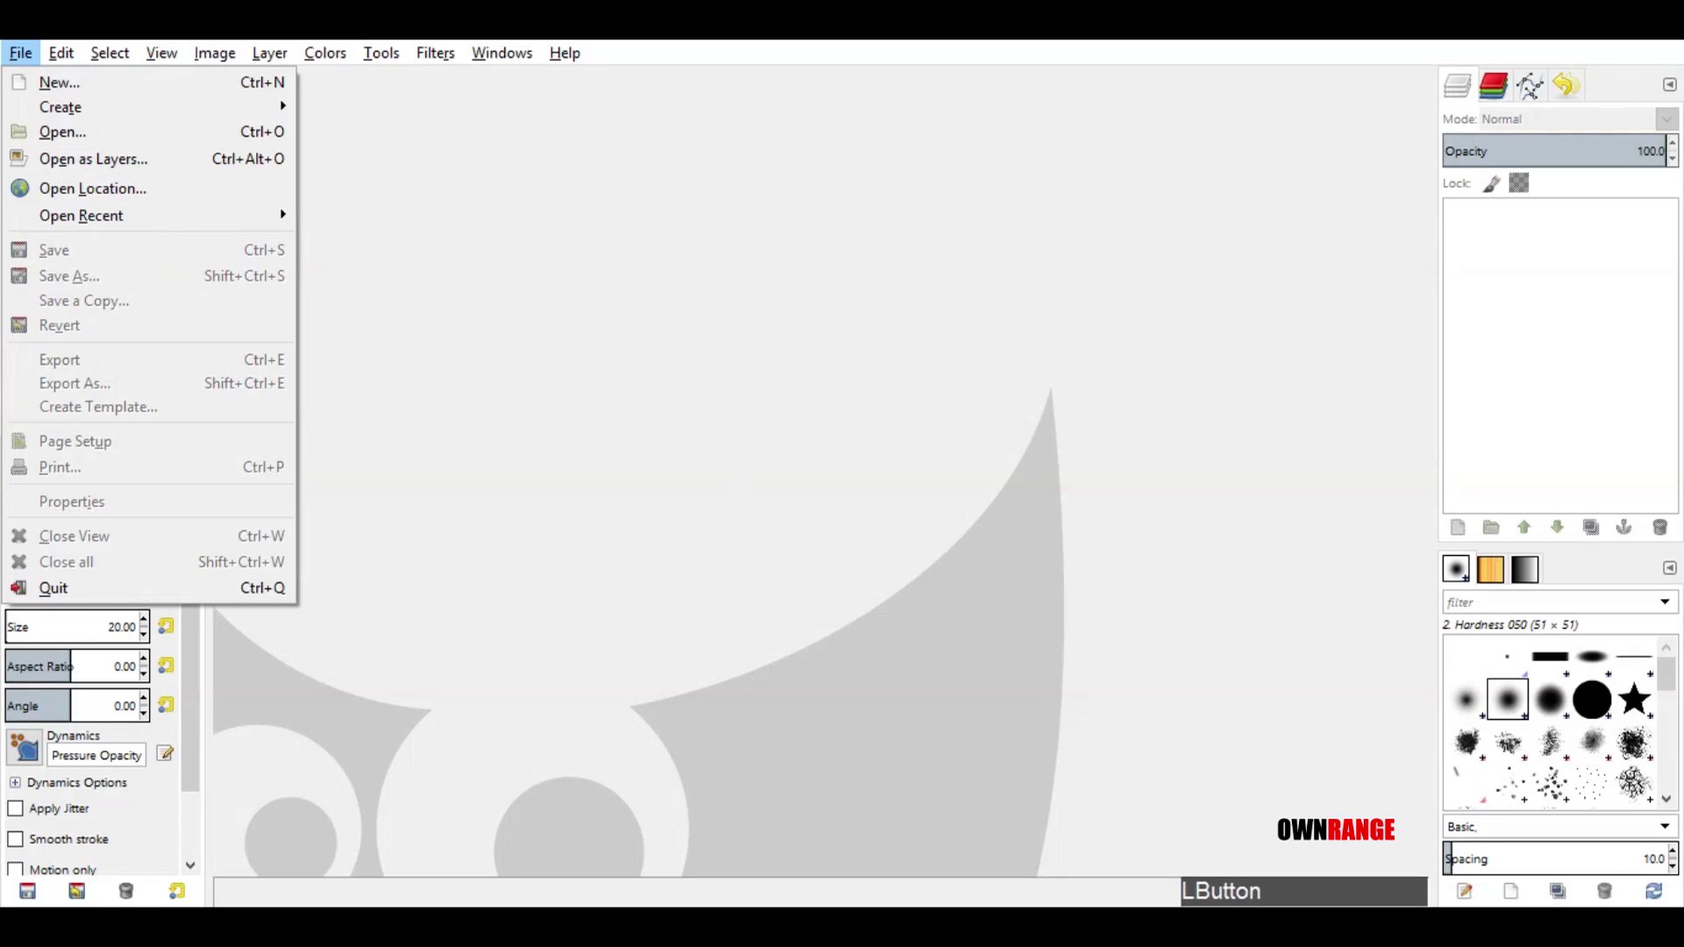
left_click(39, 82)
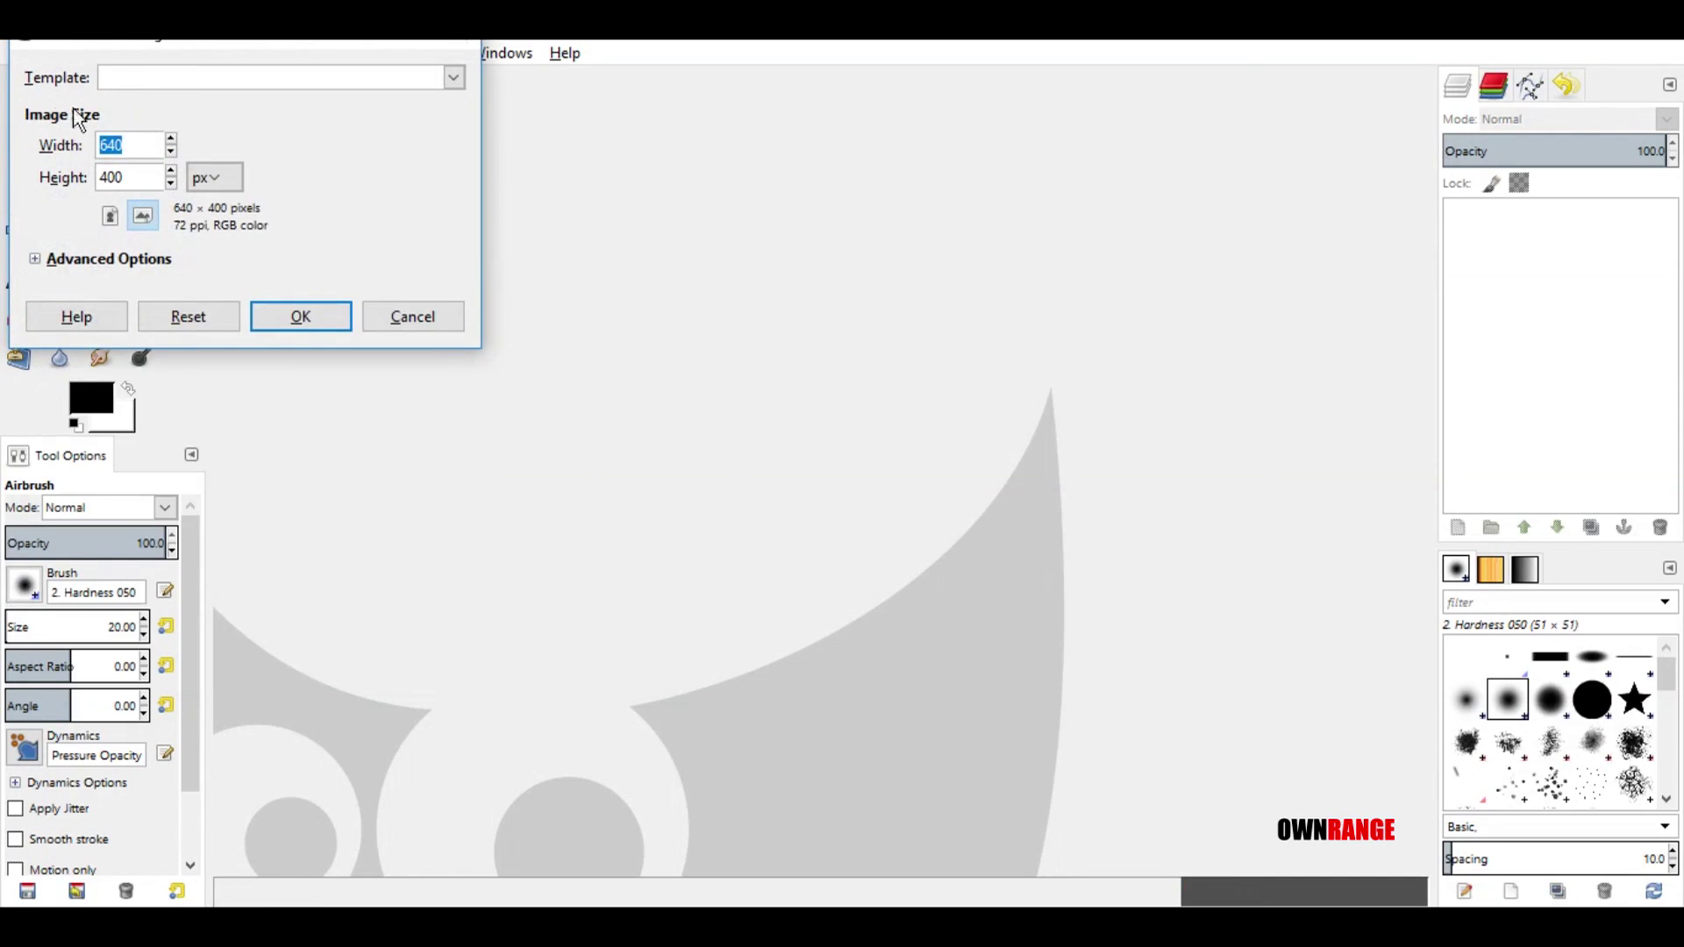
type("500")
left_click(114, 178)
type("500")
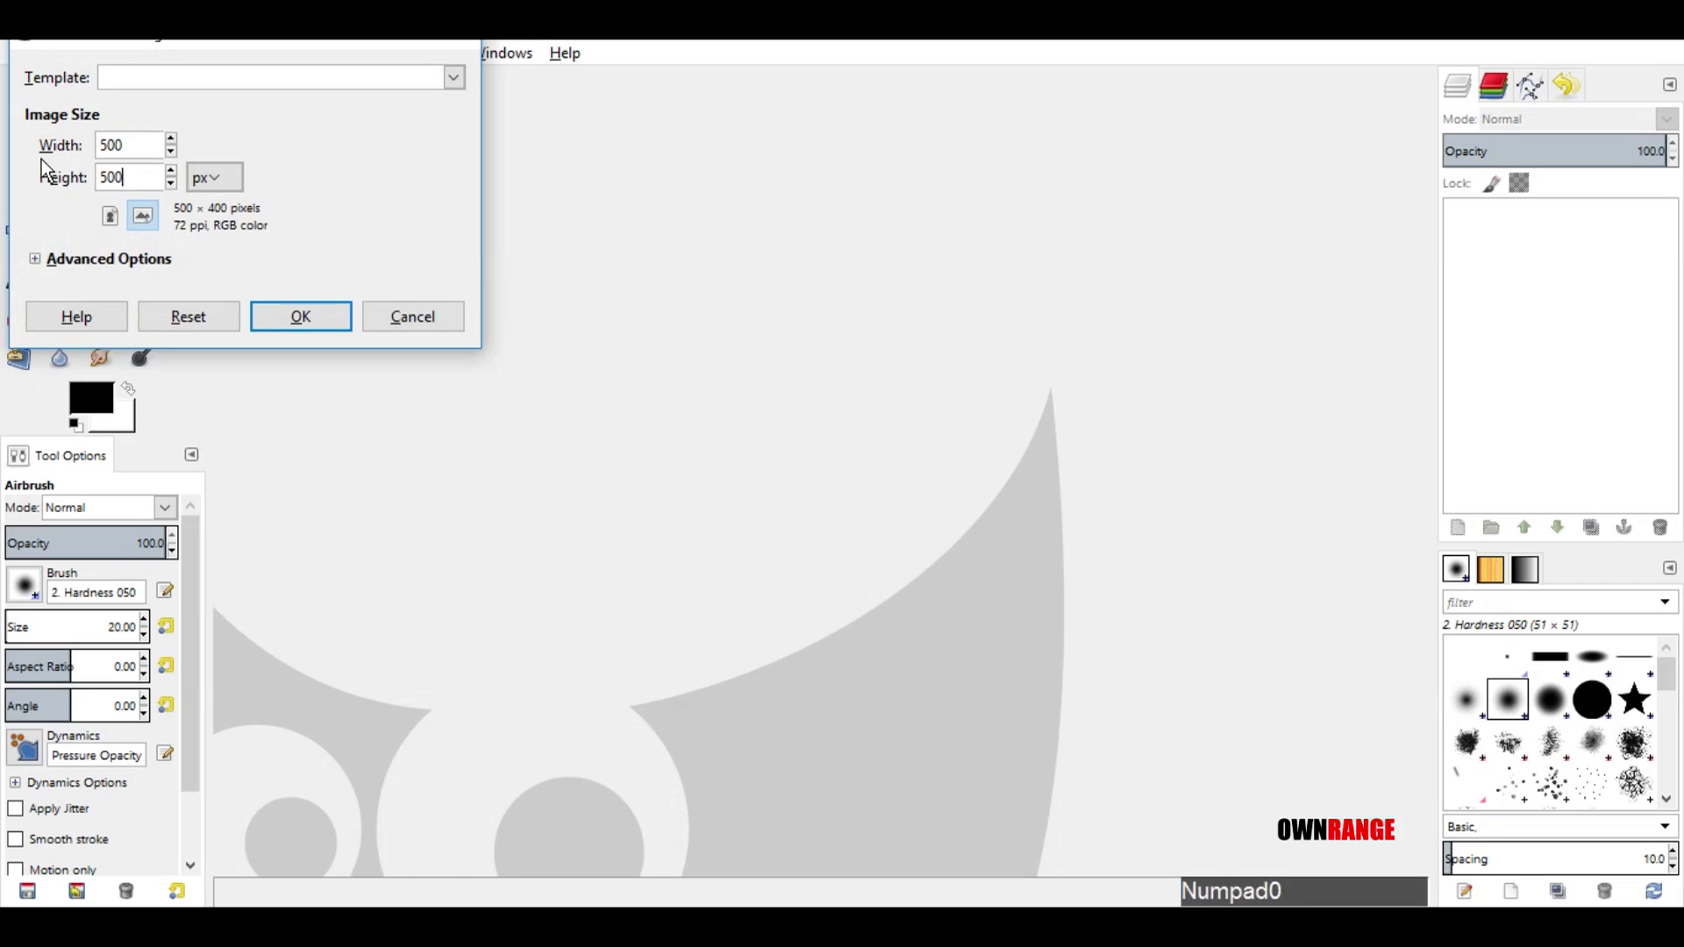
left_click(293, 313)
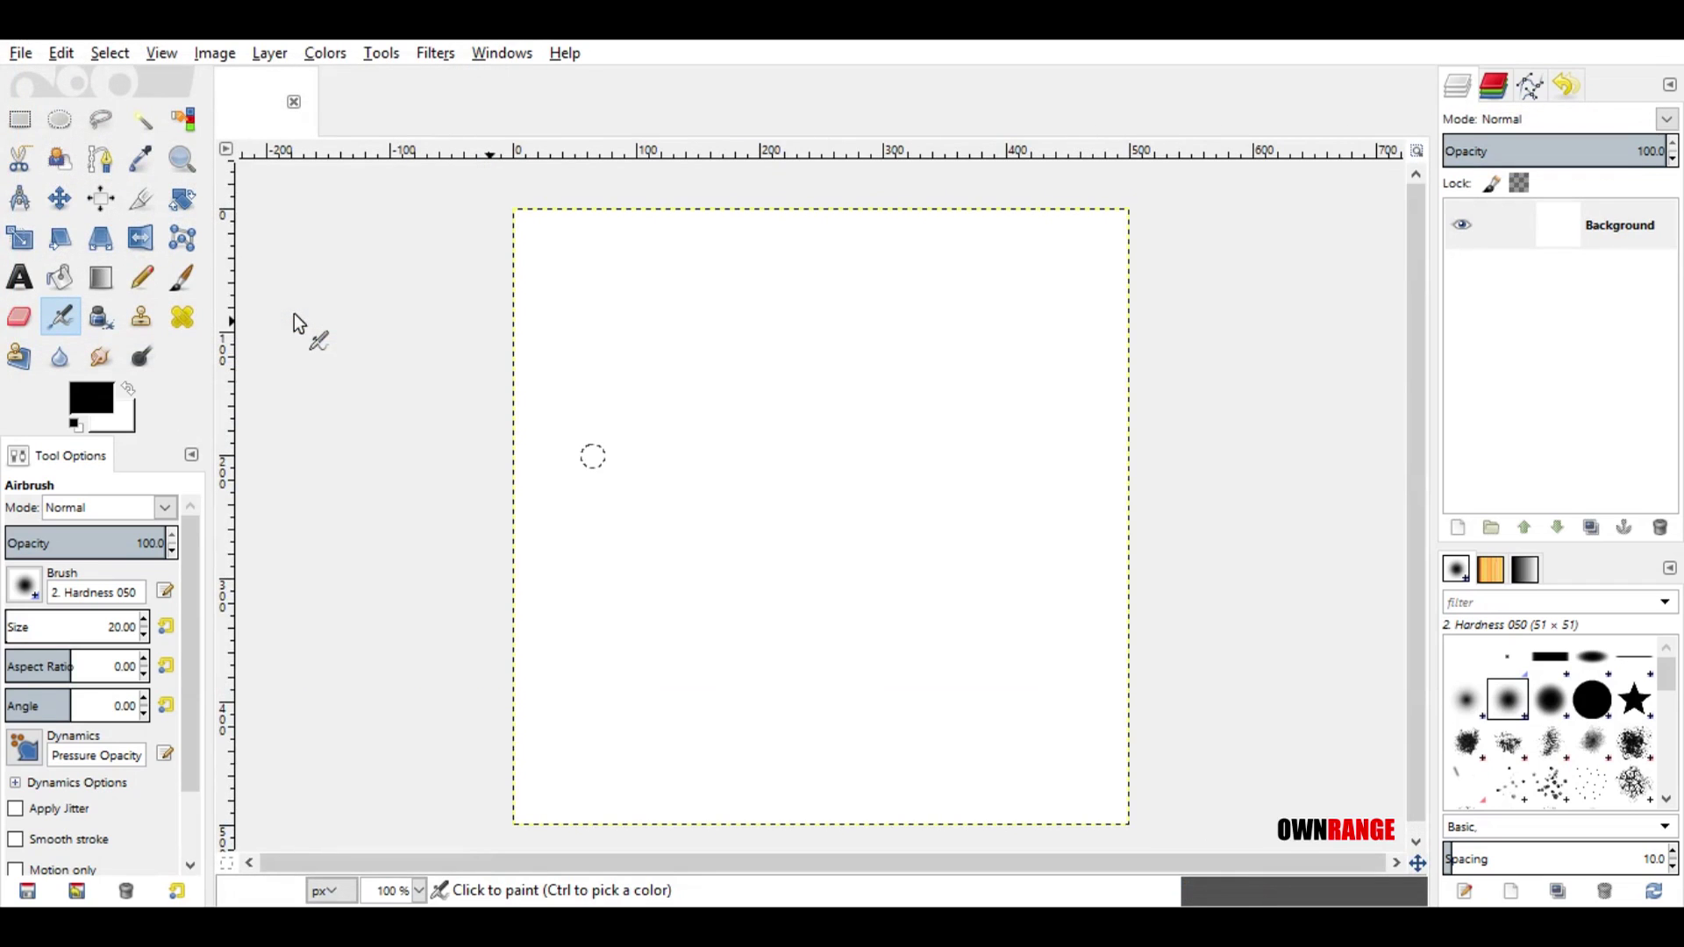
Step: Add an alpha channel to the Background layer and delete its white fill
right_click(1617, 221)
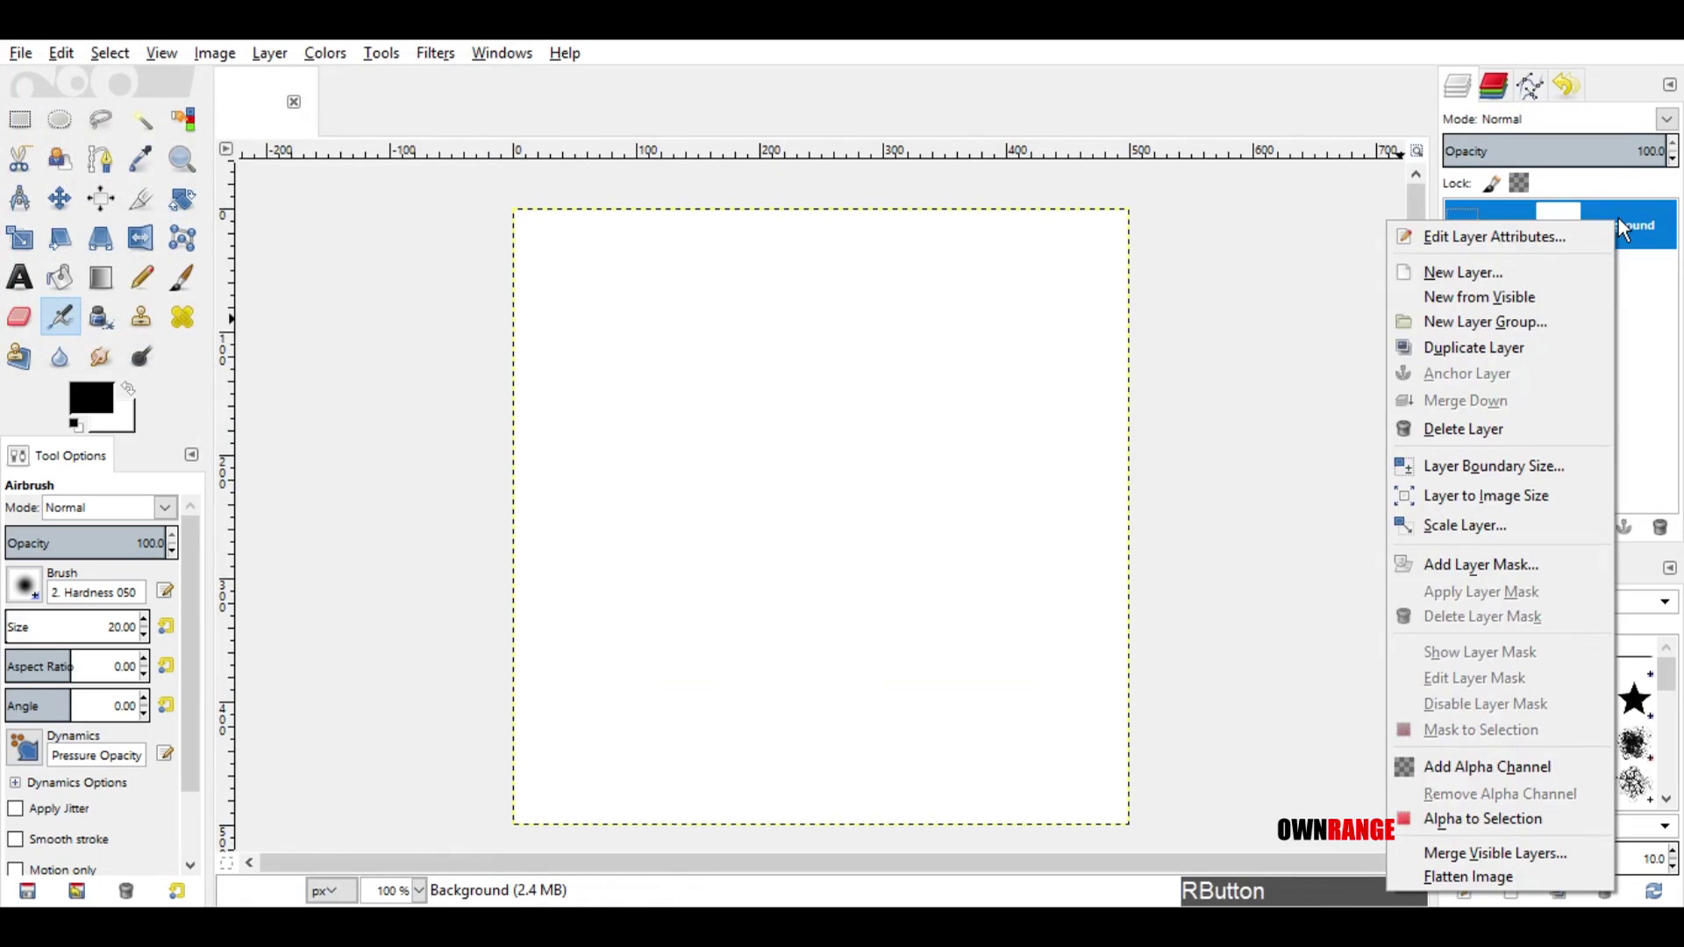
left_click(1512, 768)
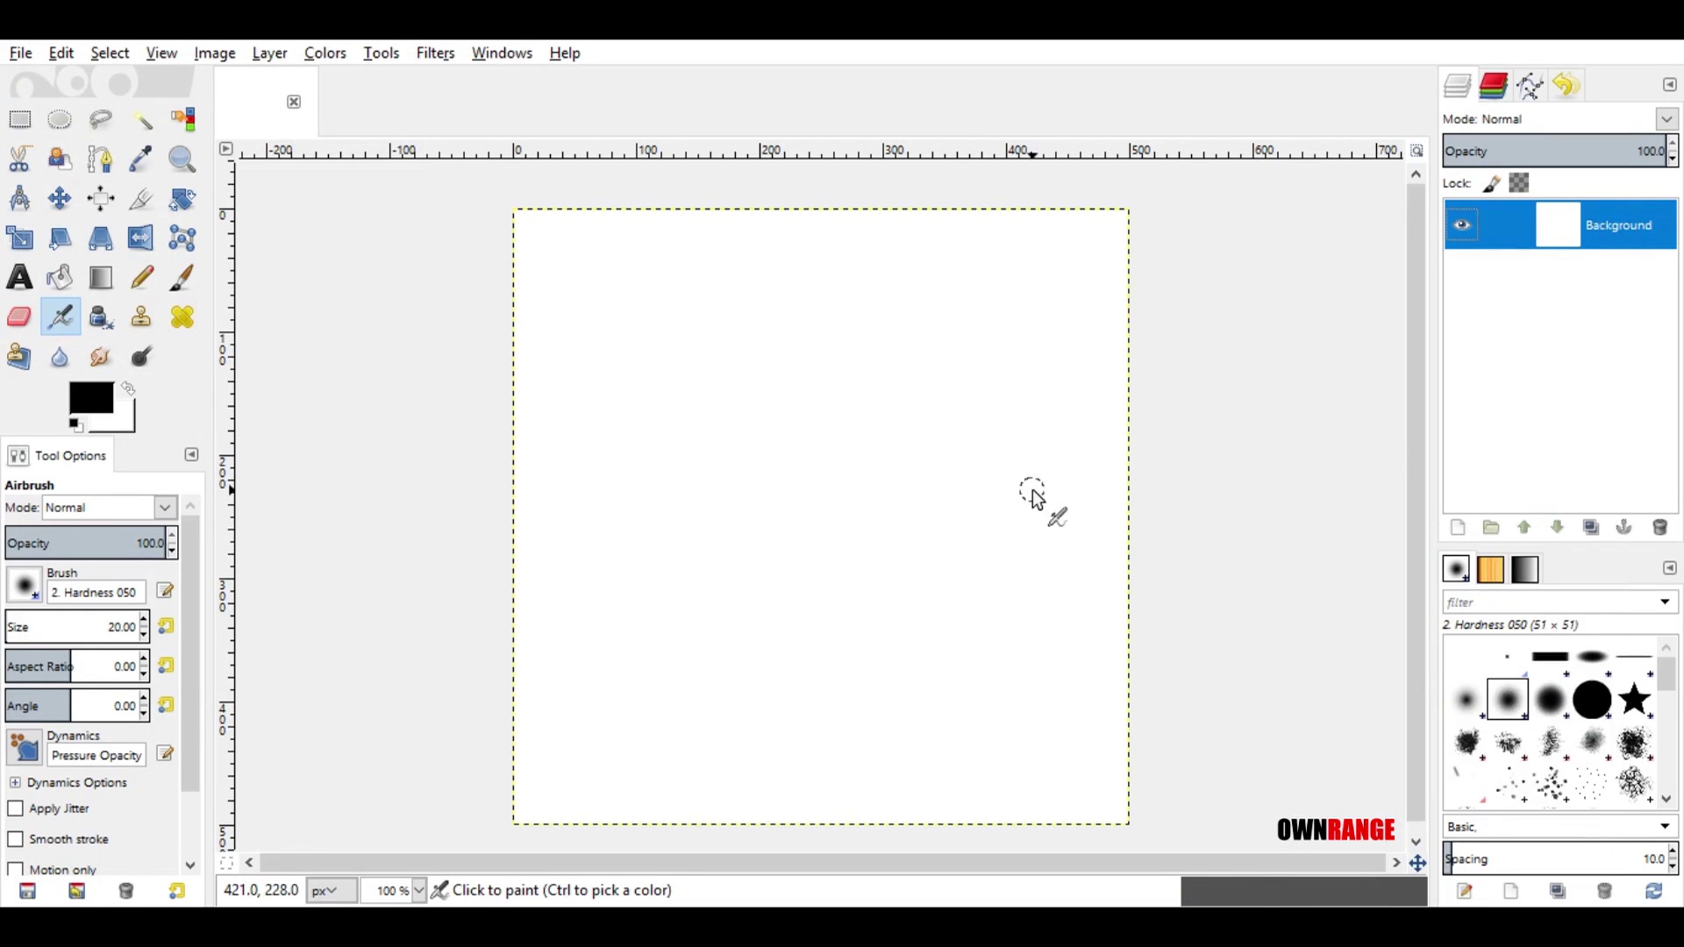
key("Delete")
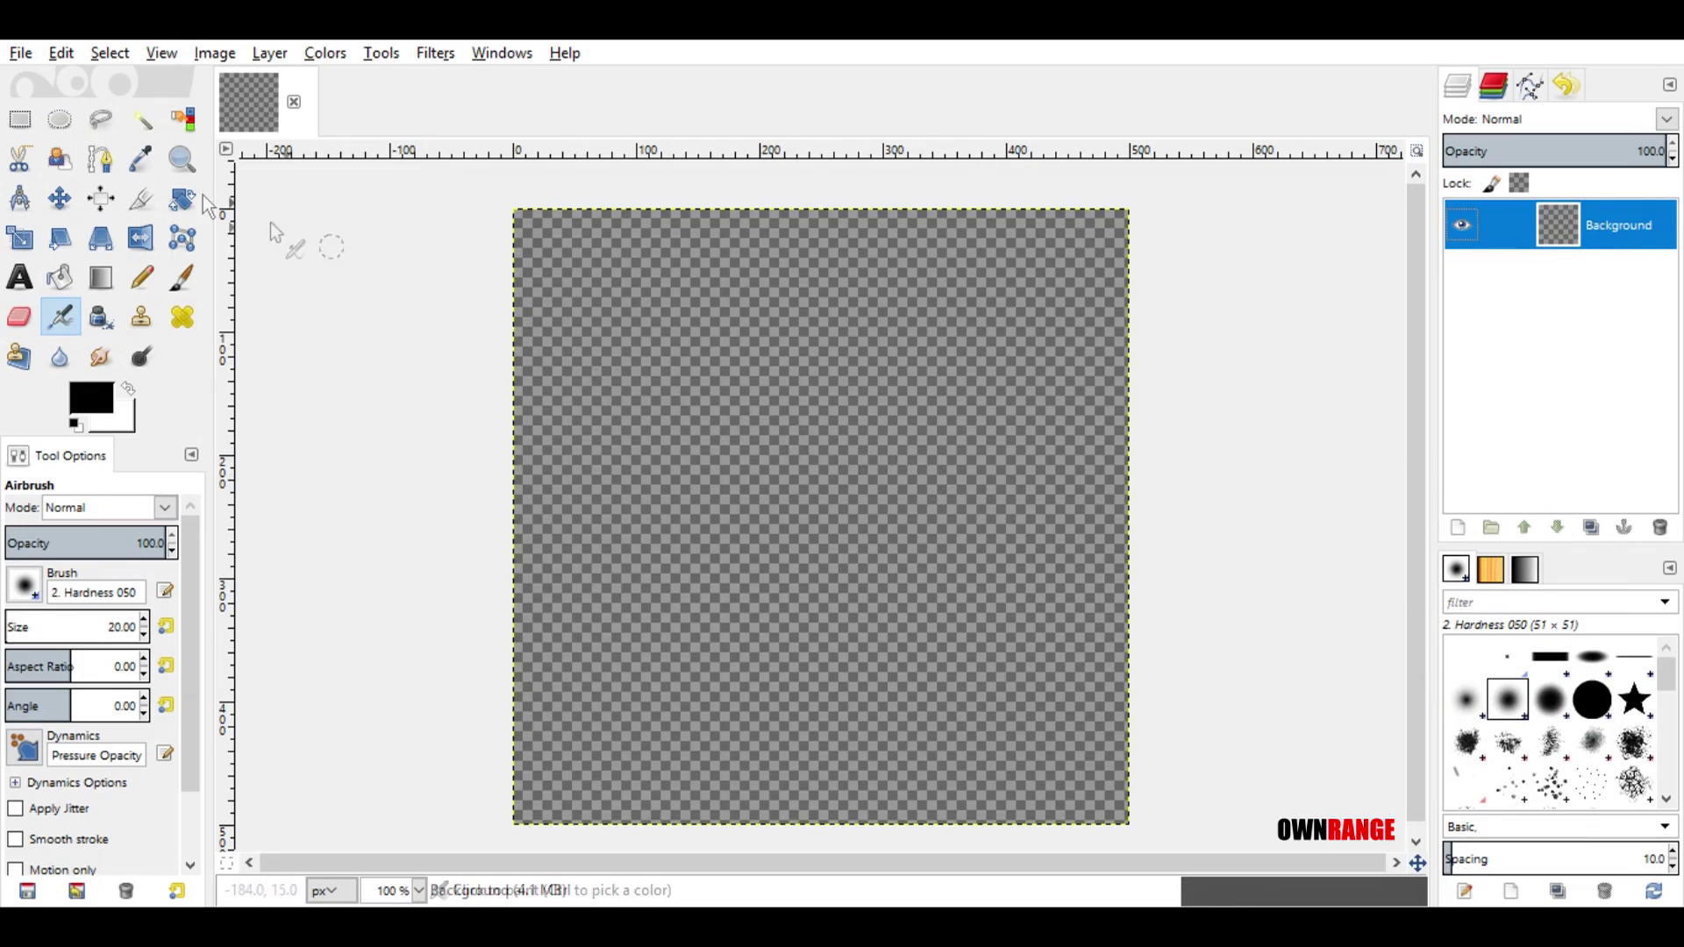
Step: Draw an elliptical selection and set its position to 50, 50
left_click(59, 120)
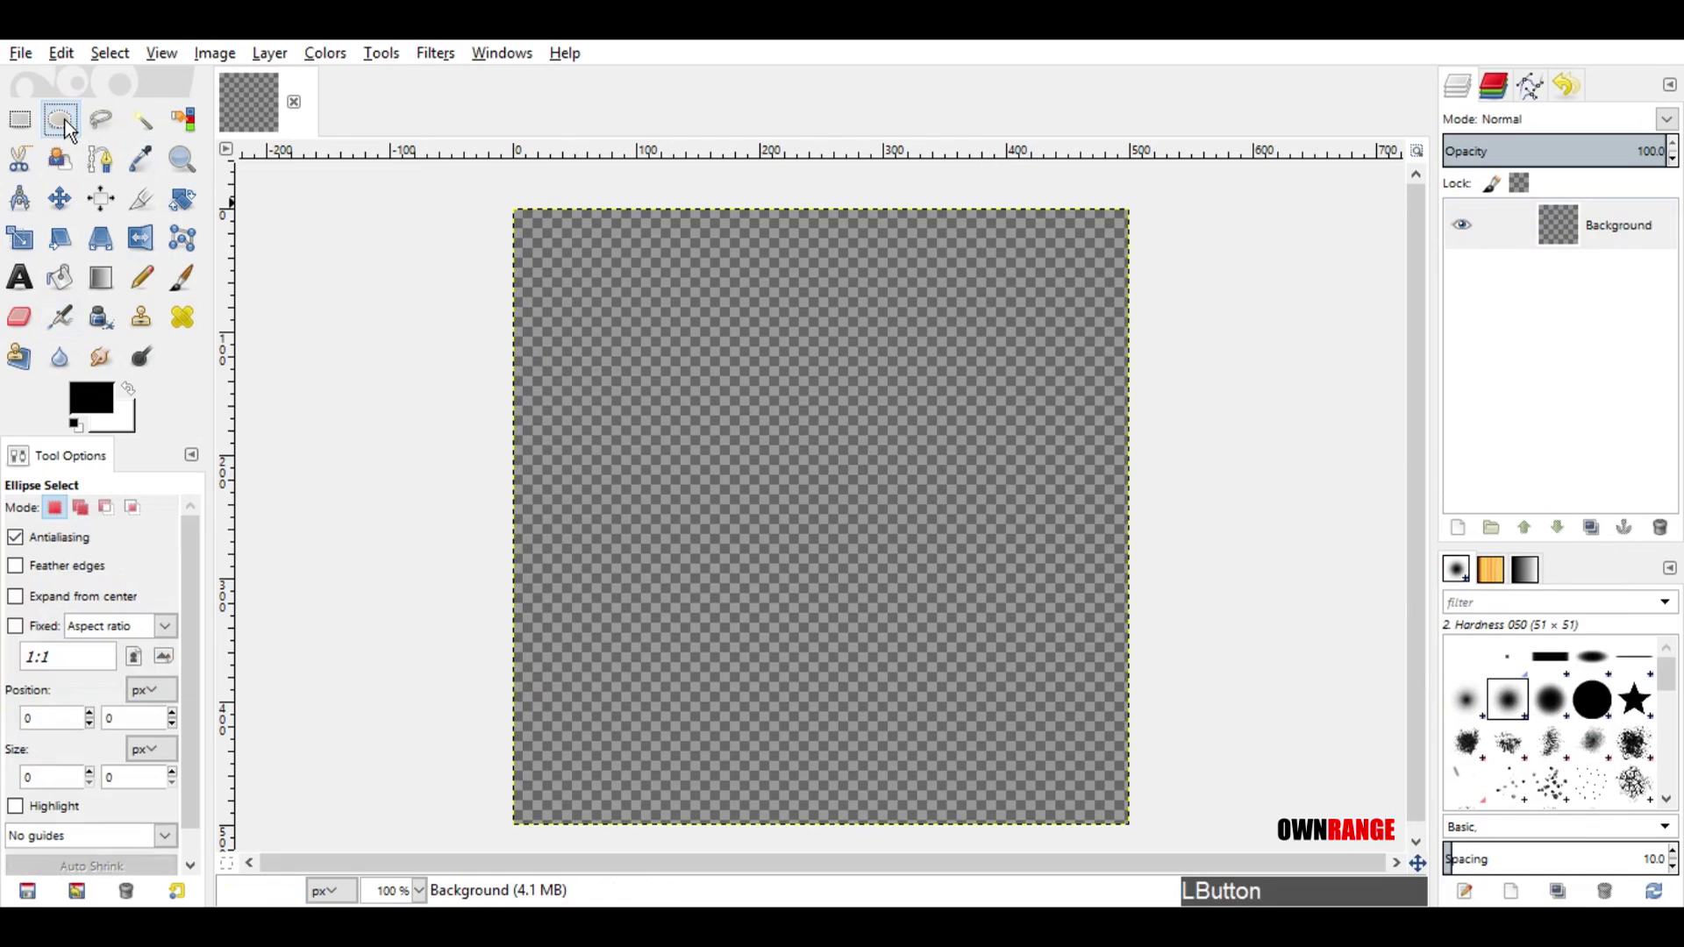
left_click_drag(632, 319, 1022, 618)
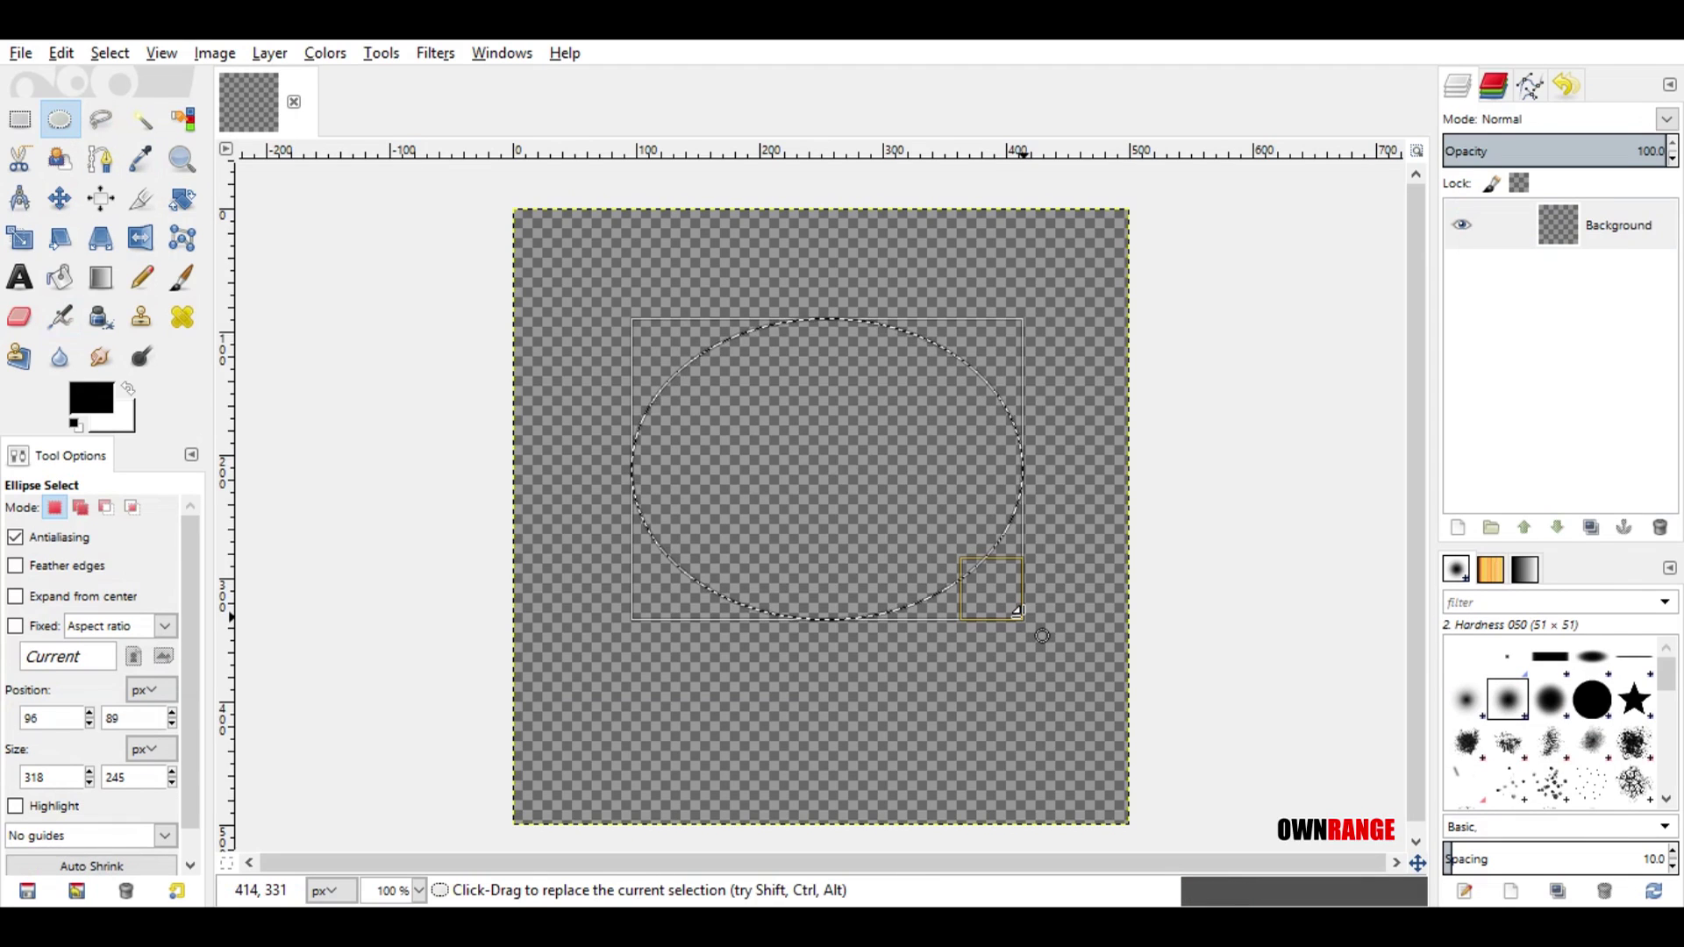
left_click(40, 718)
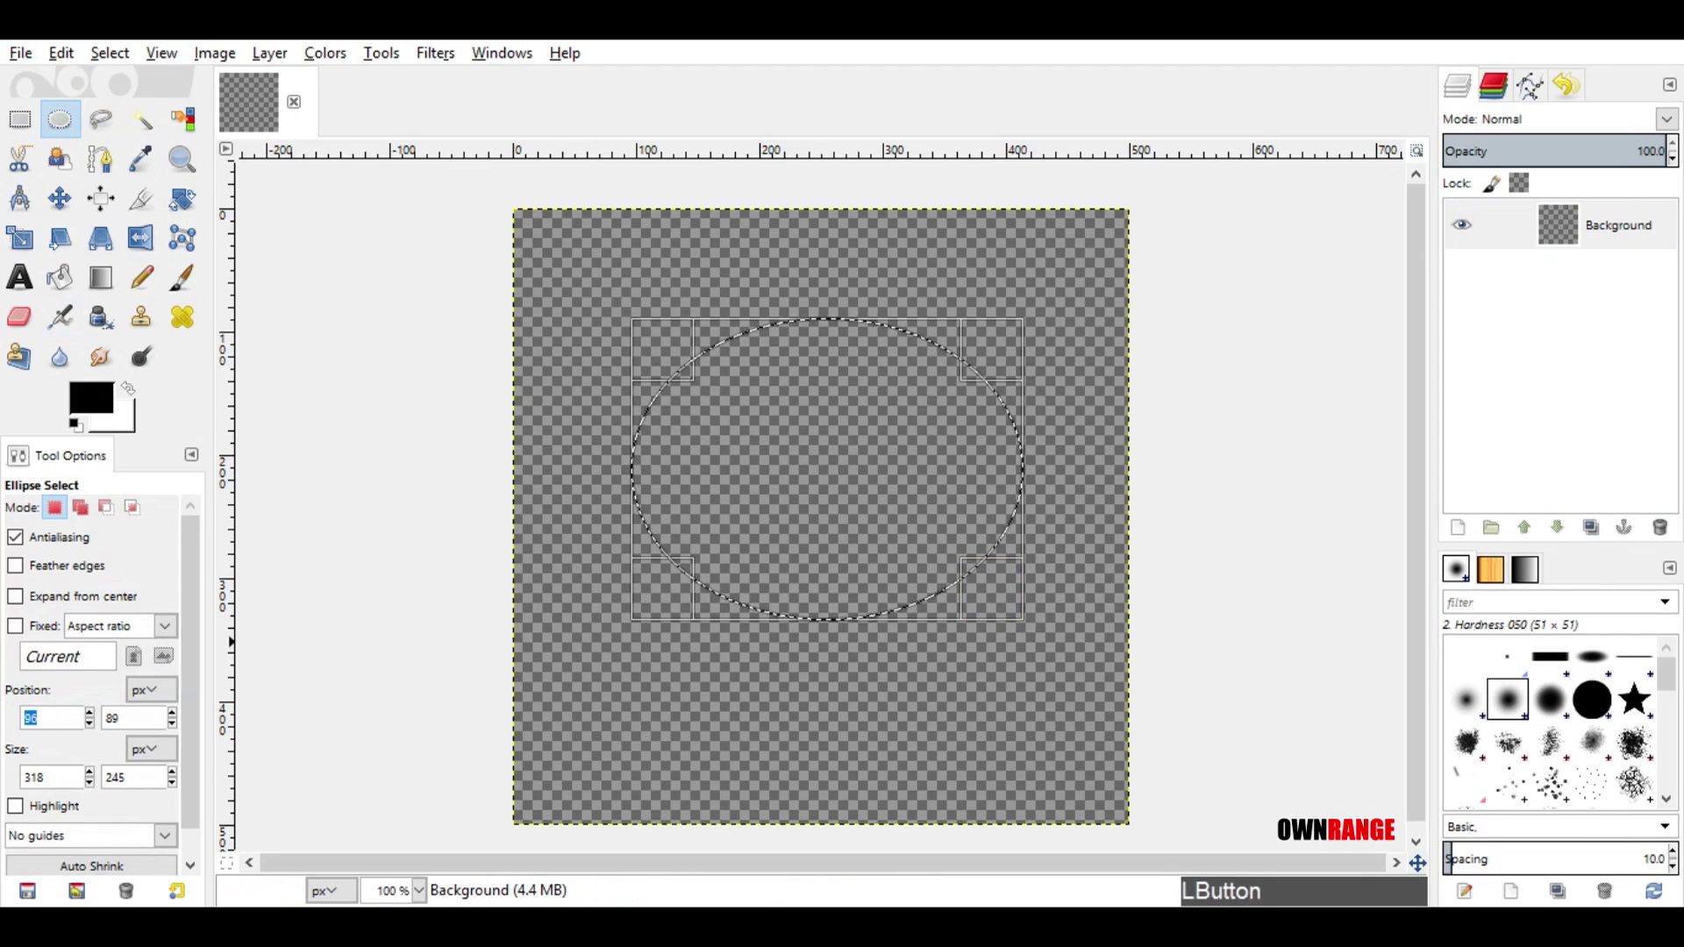
type("50")
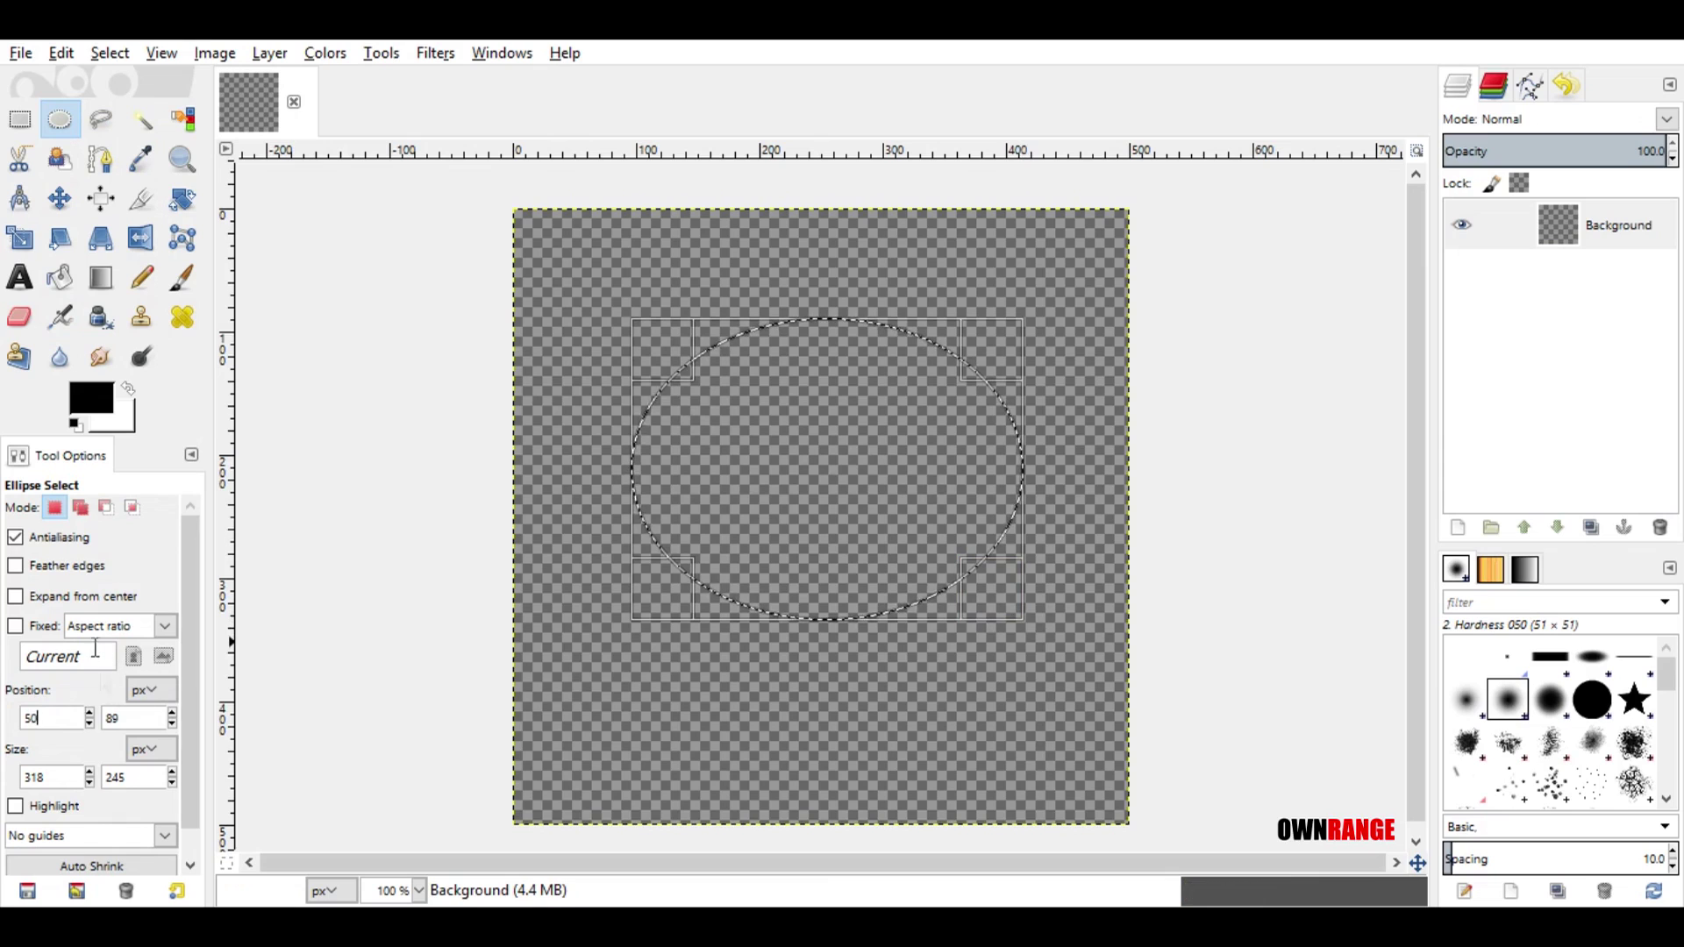
left_click(123, 718)
type("50")
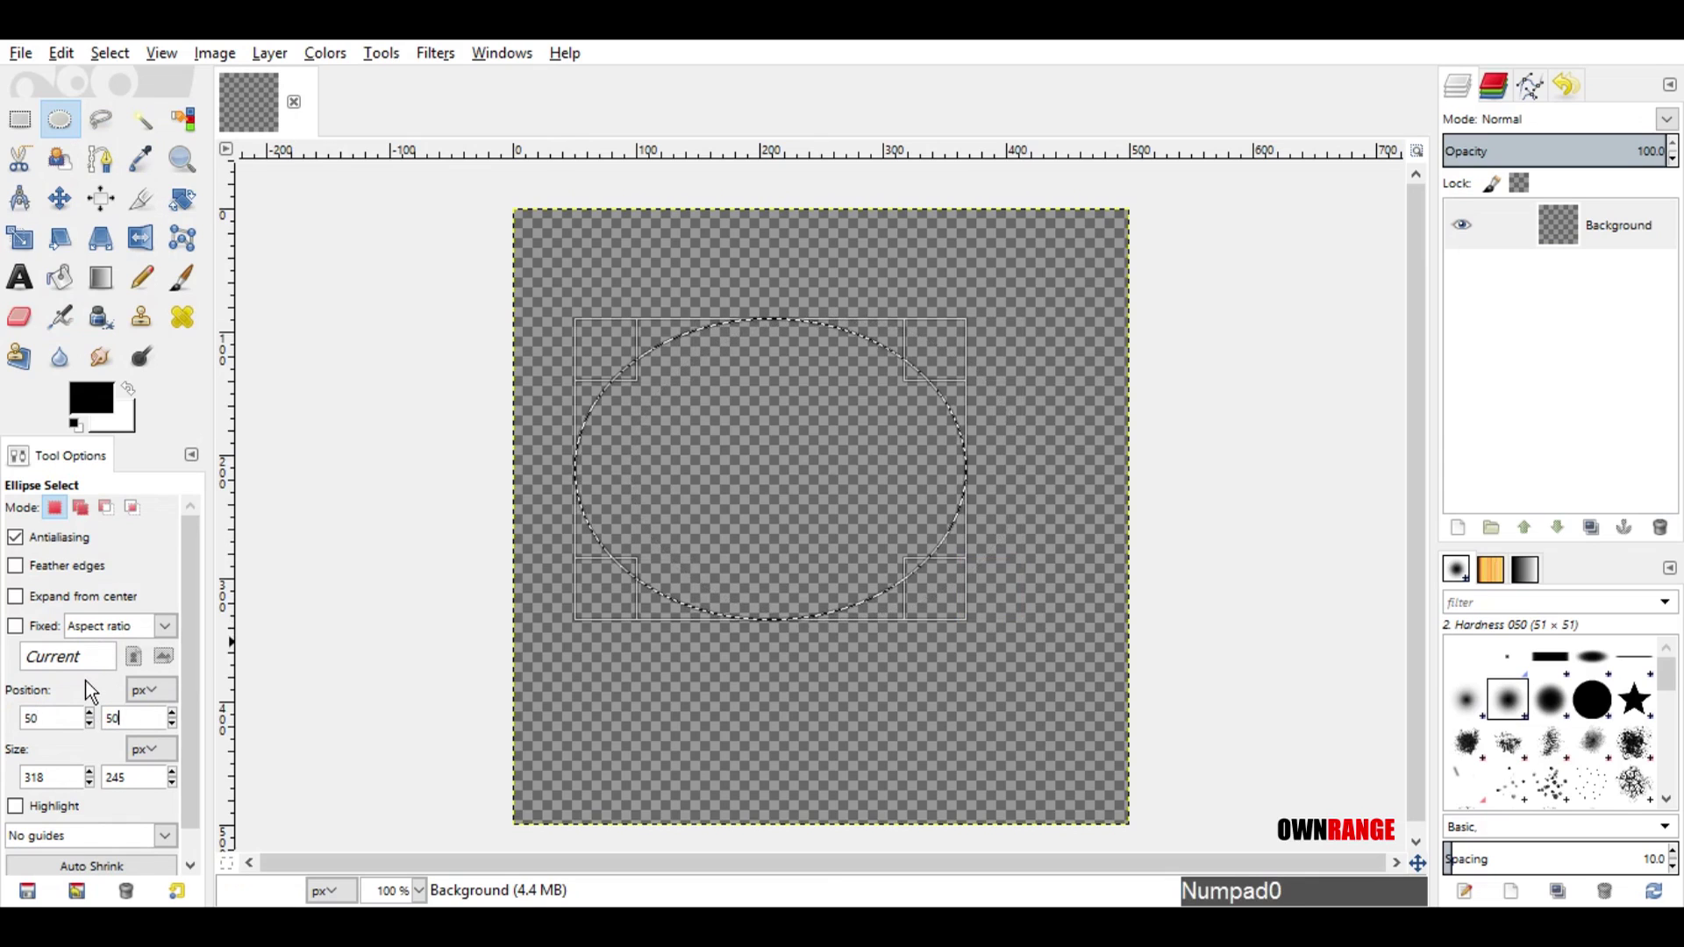
key("Tab")
Step: Set the selection size to 400 × 400 px and open the foreground colour chooser
left_click(87, 693)
type("400")
left_click(134, 778)
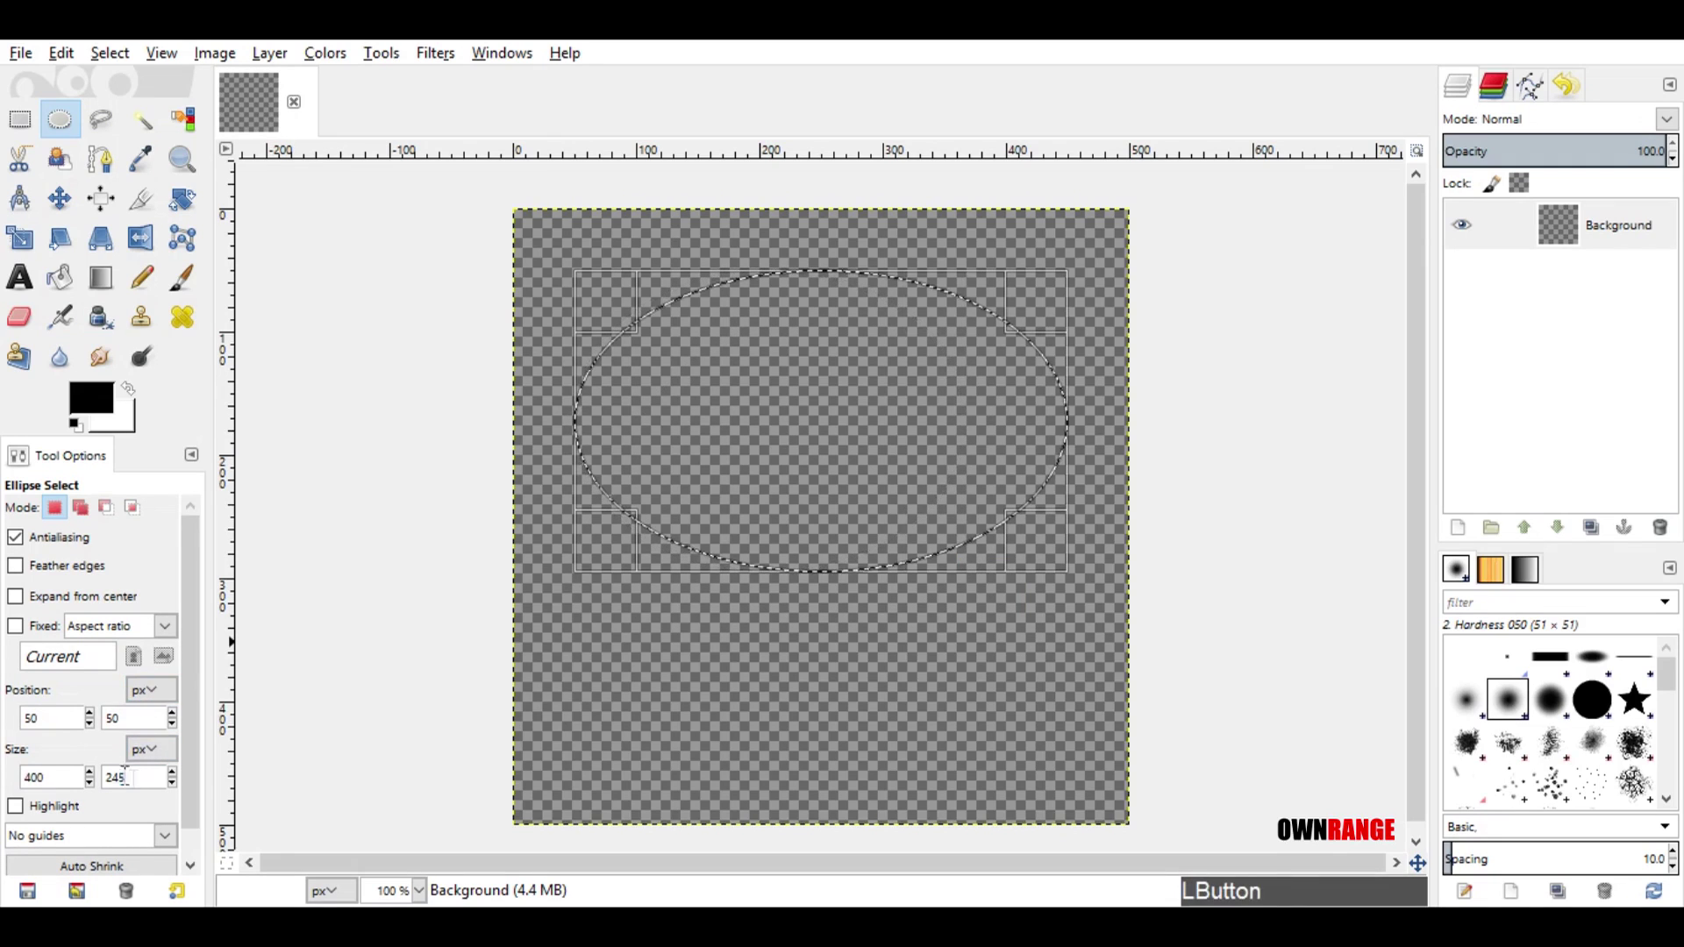
type("400")
key("Return")
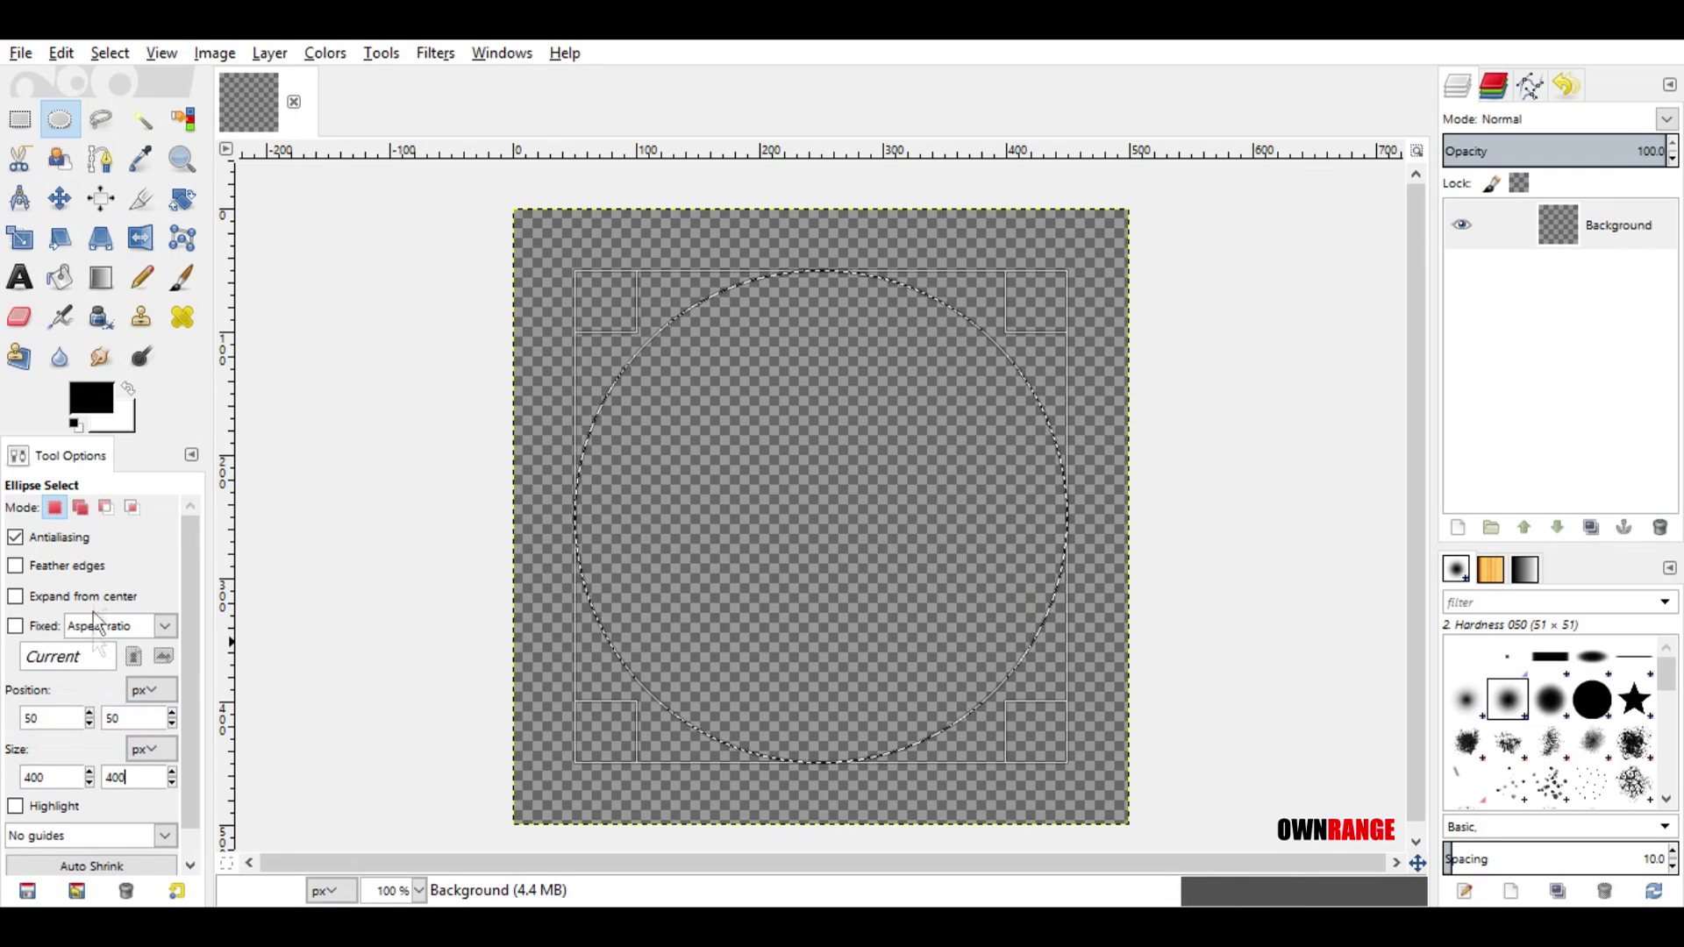
left_click(91, 396)
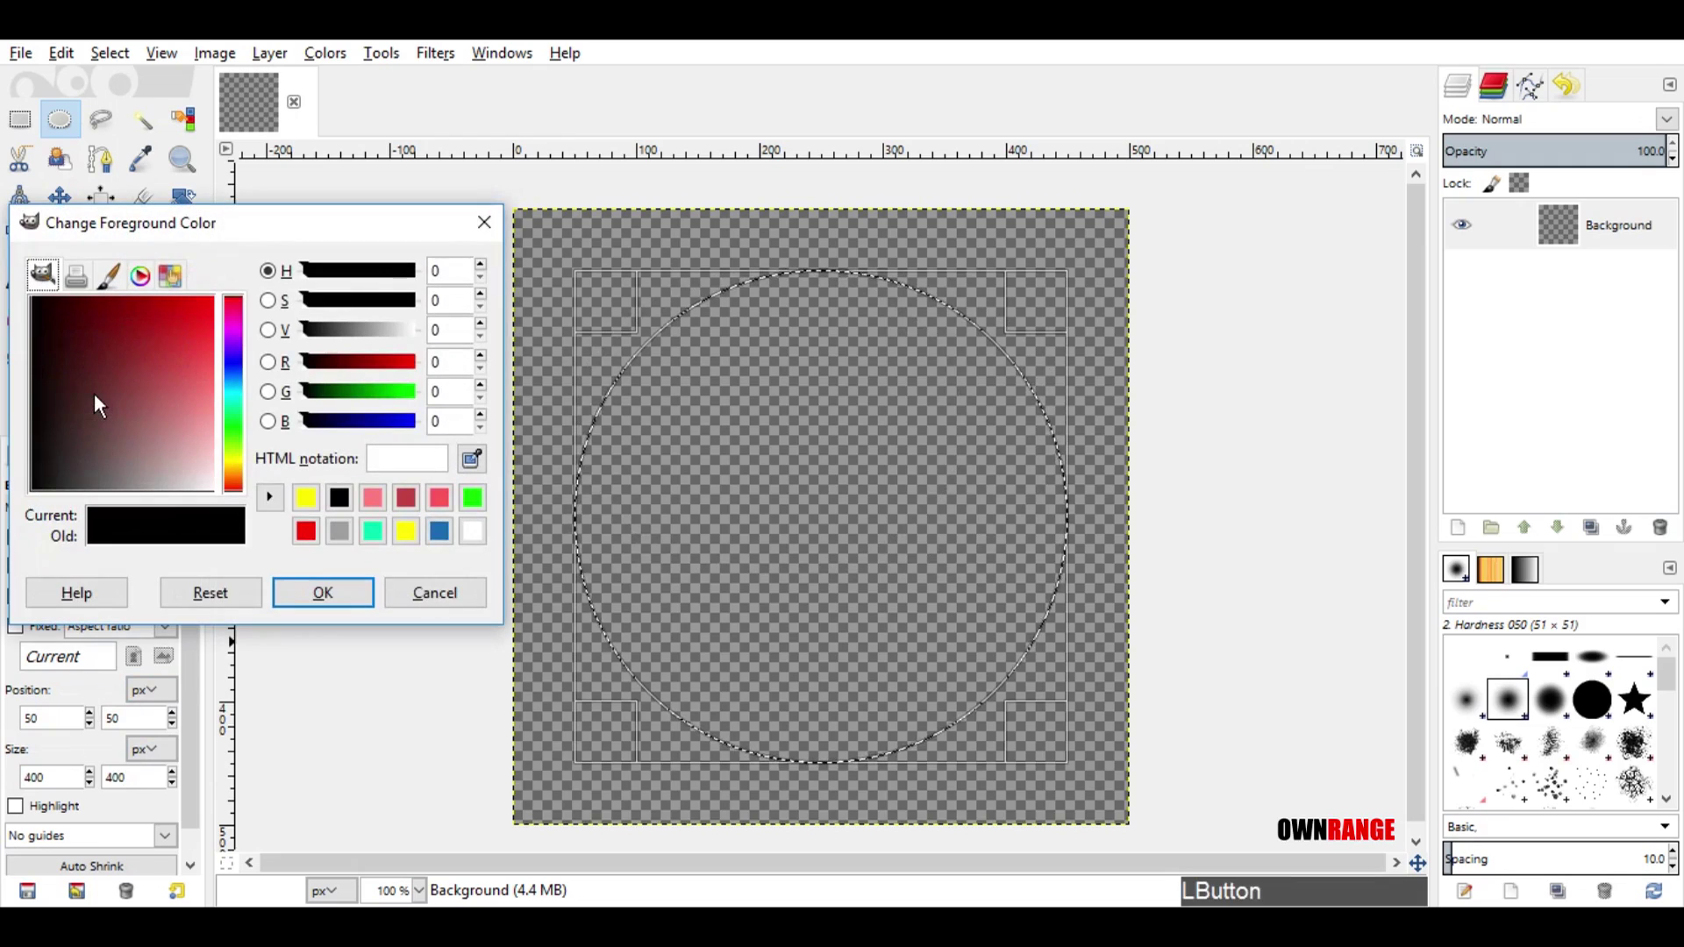
Step: Set the foreground colour to yellow (fff600) and bucket-fill the circle selection
left_click(308, 497)
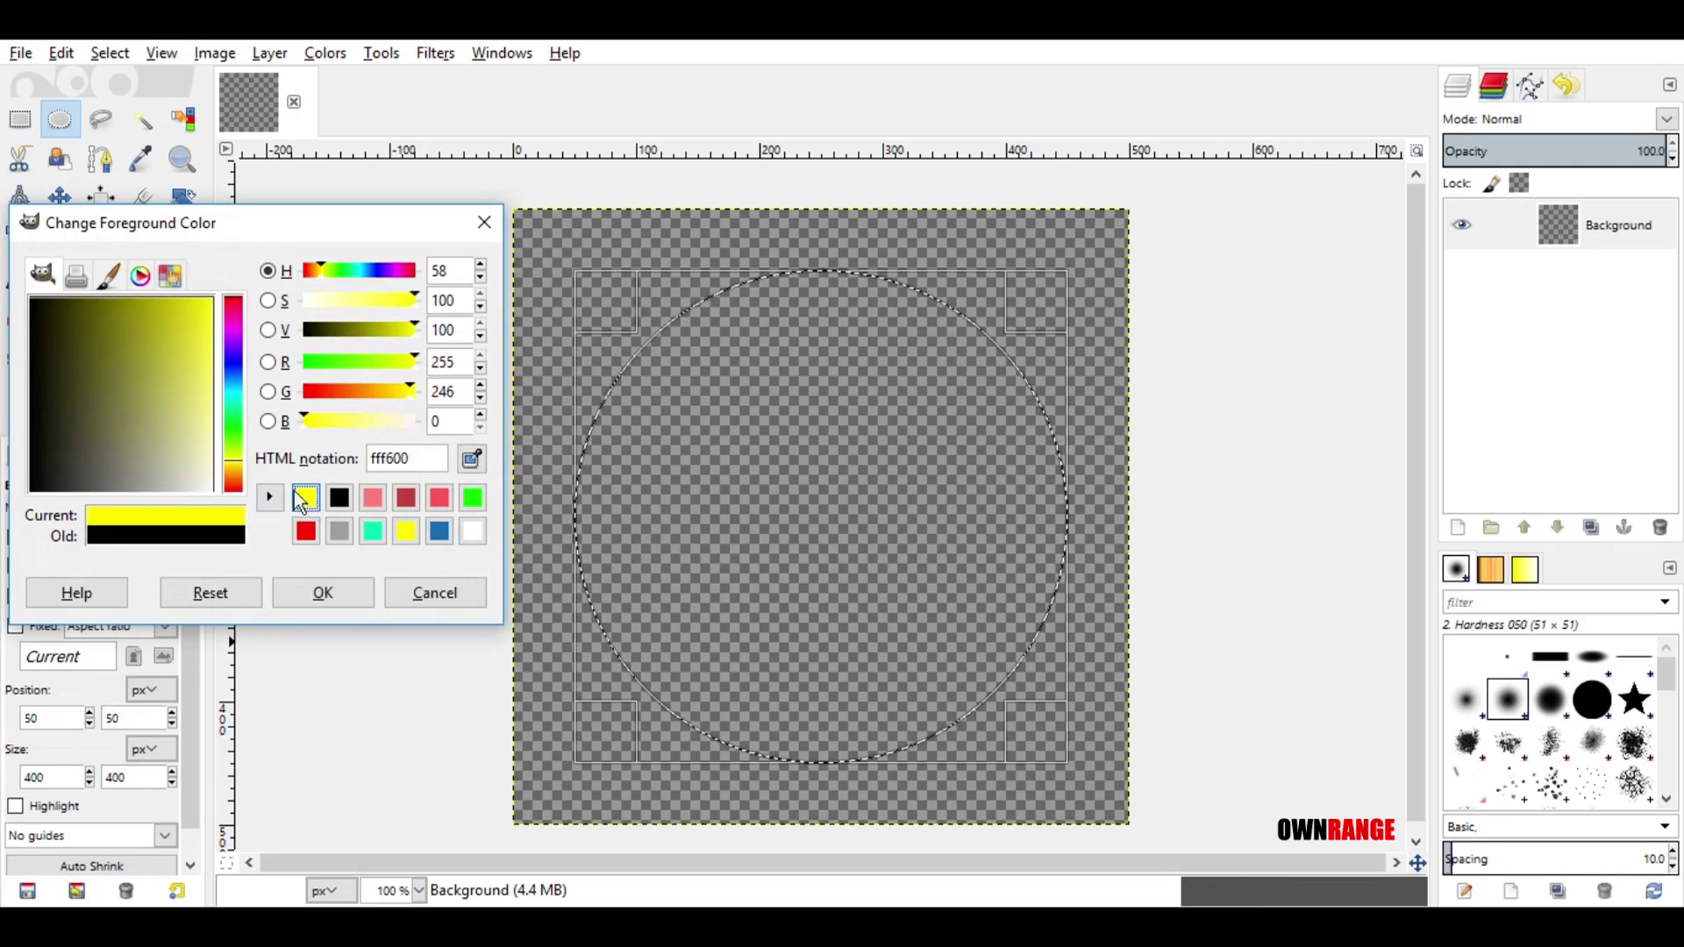
left_click(312, 589)
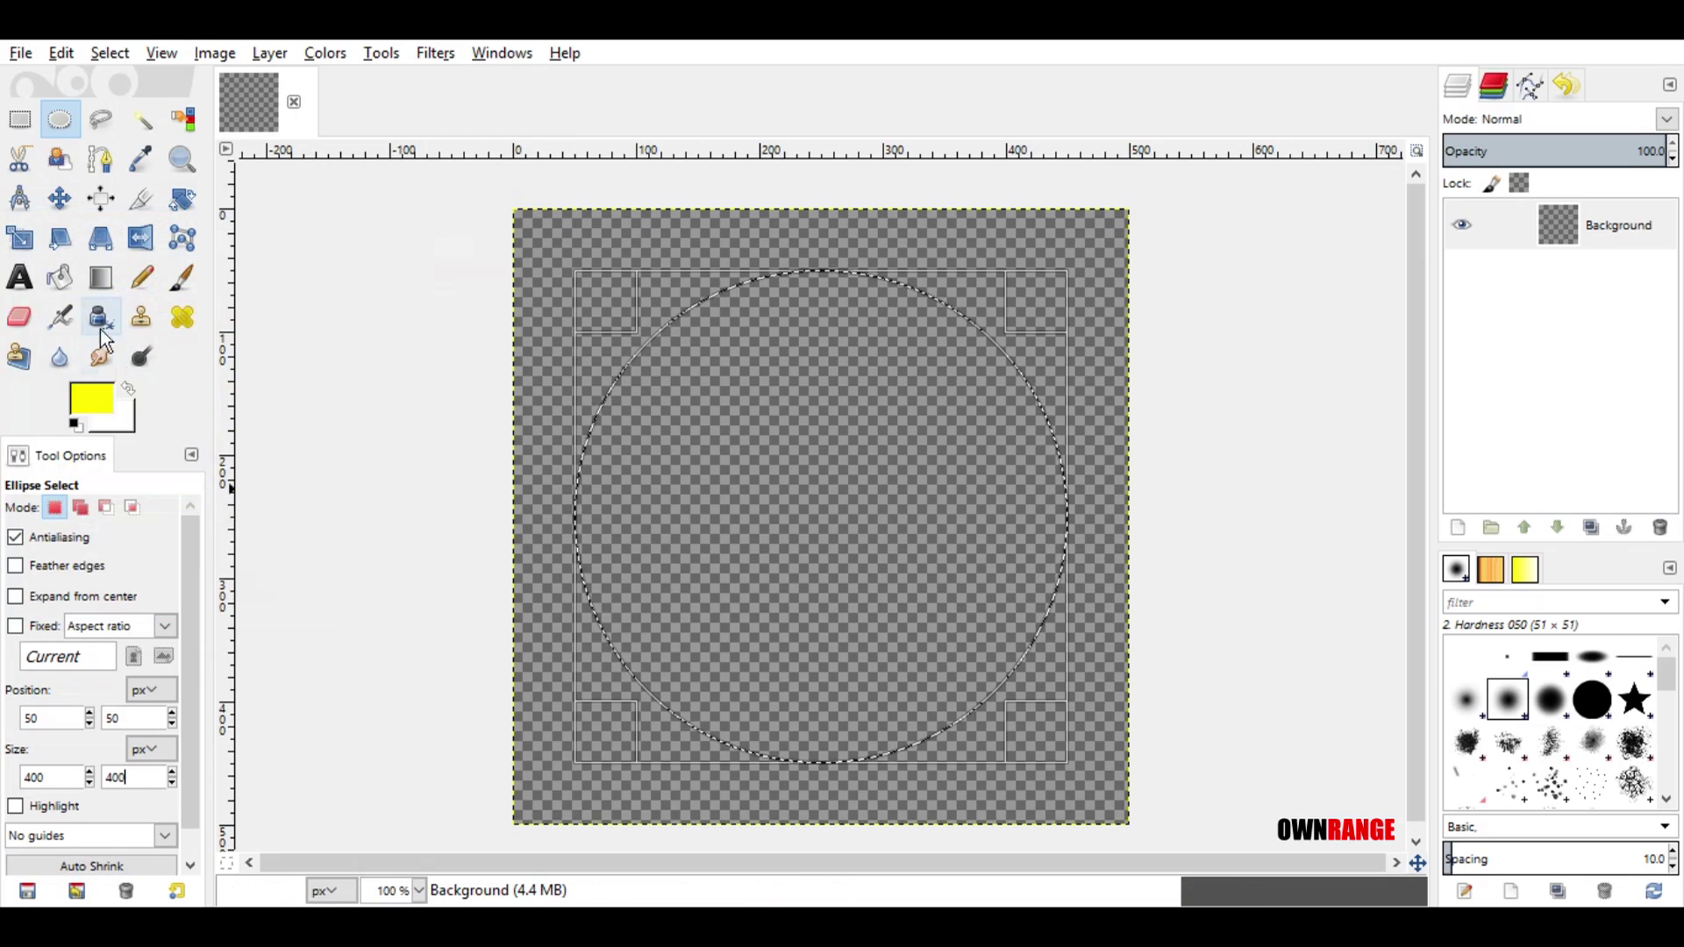
left_click(60, 276)
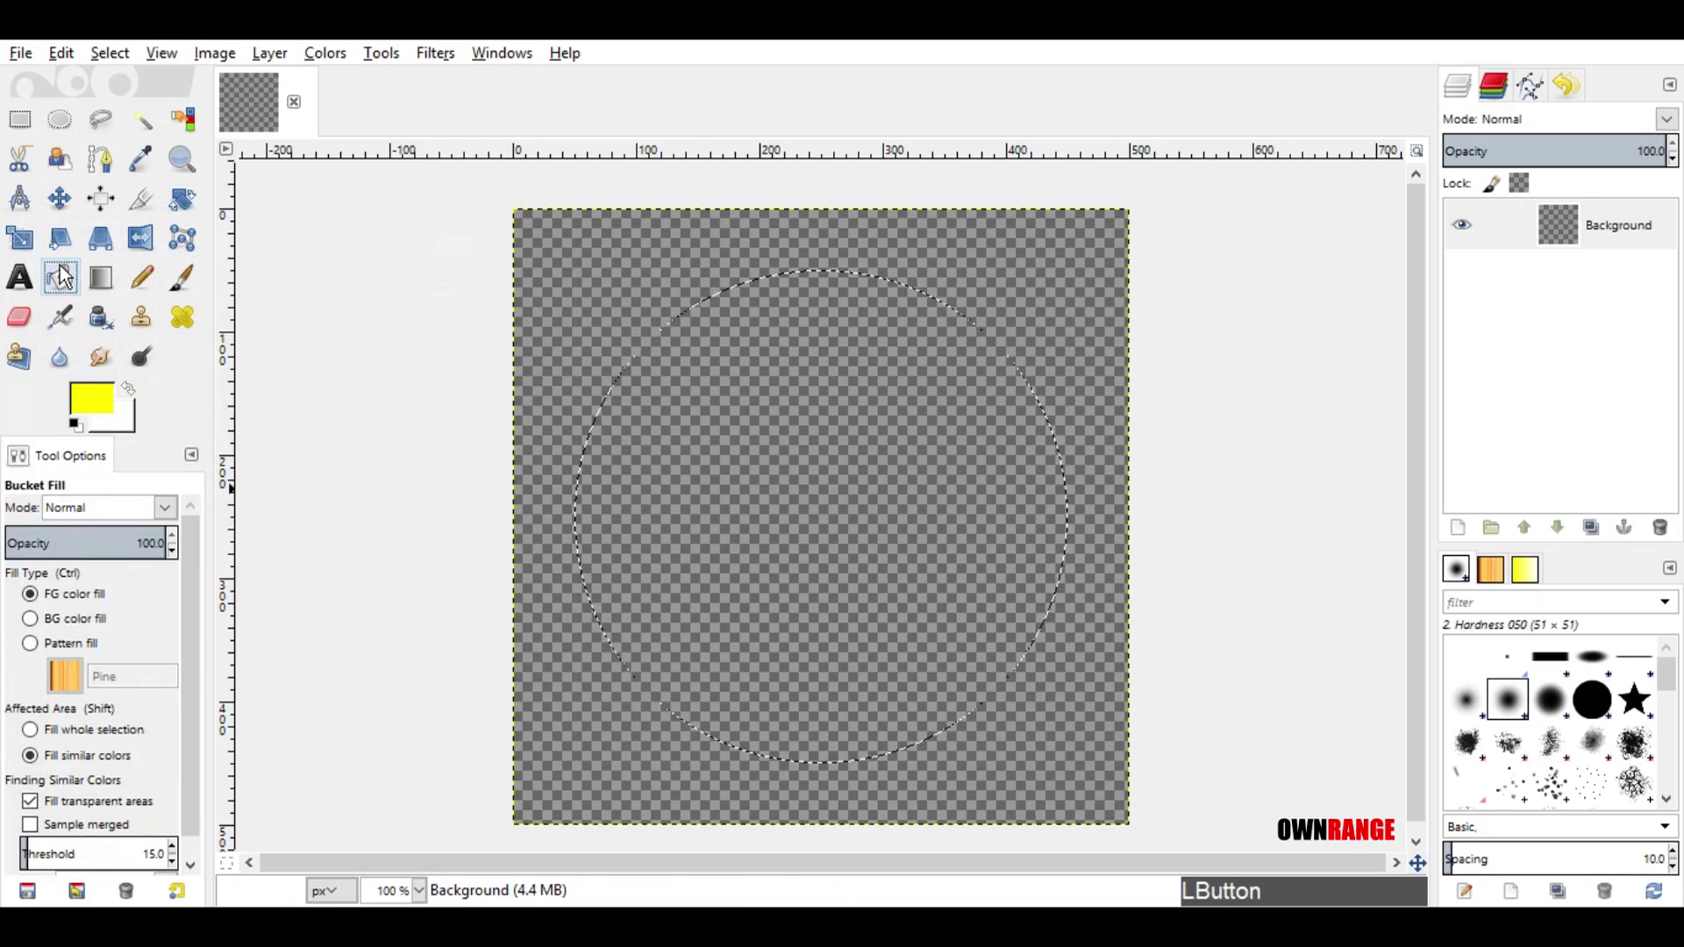
left_click(798, 537)
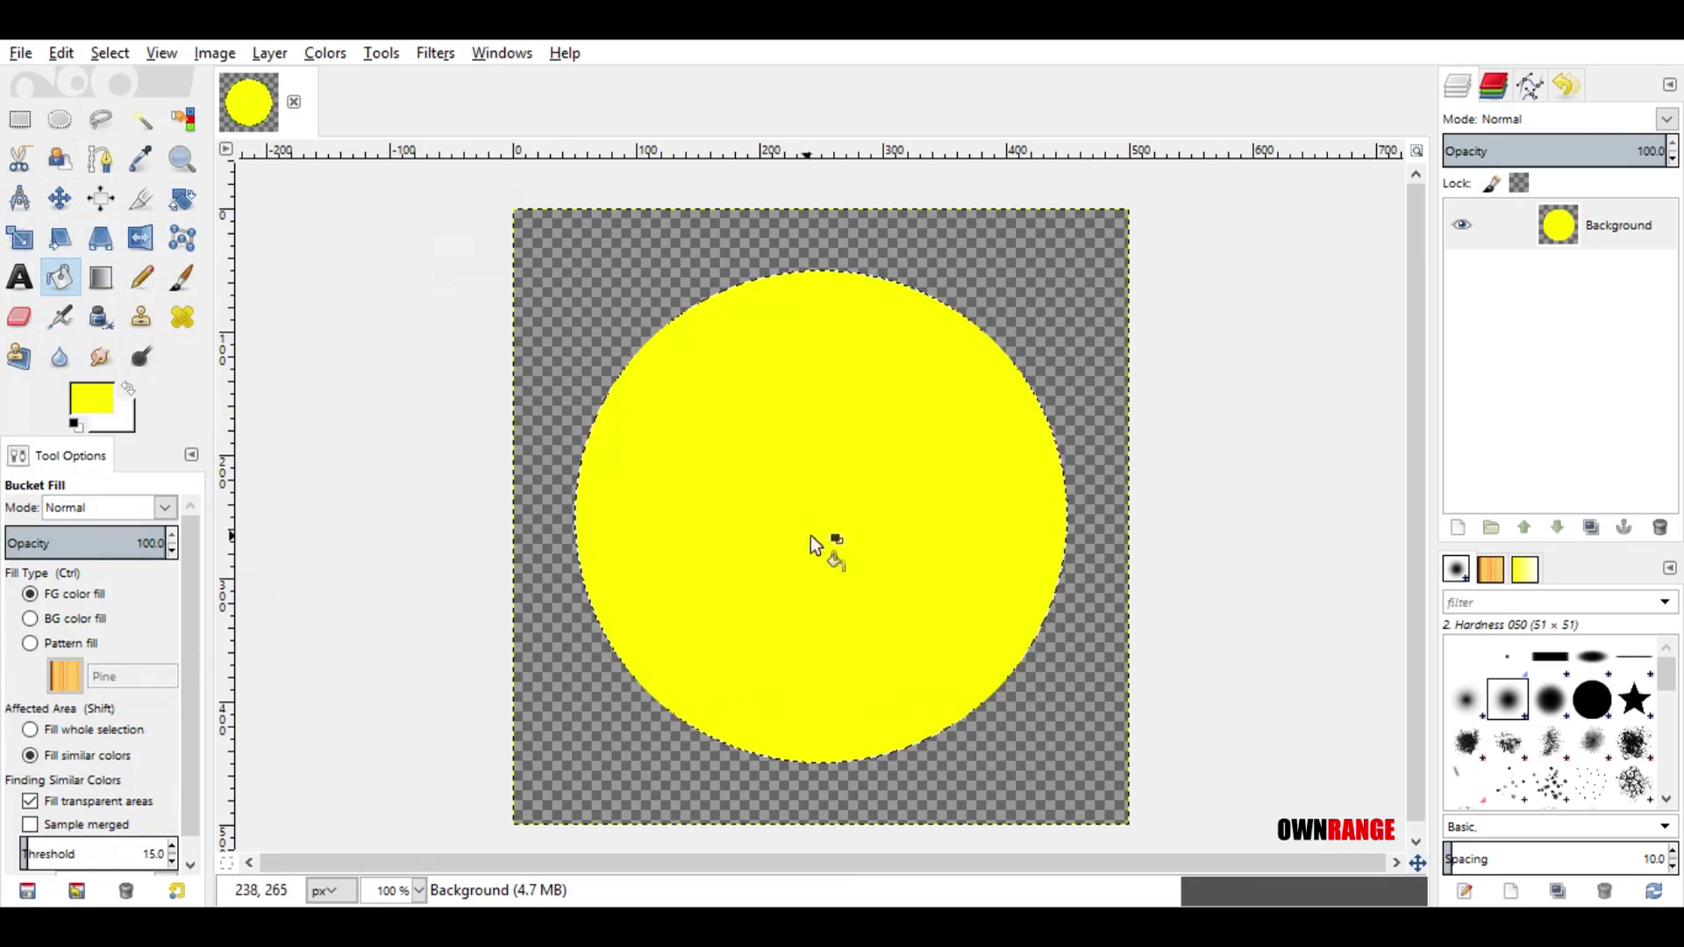
left_click(1455, 527)
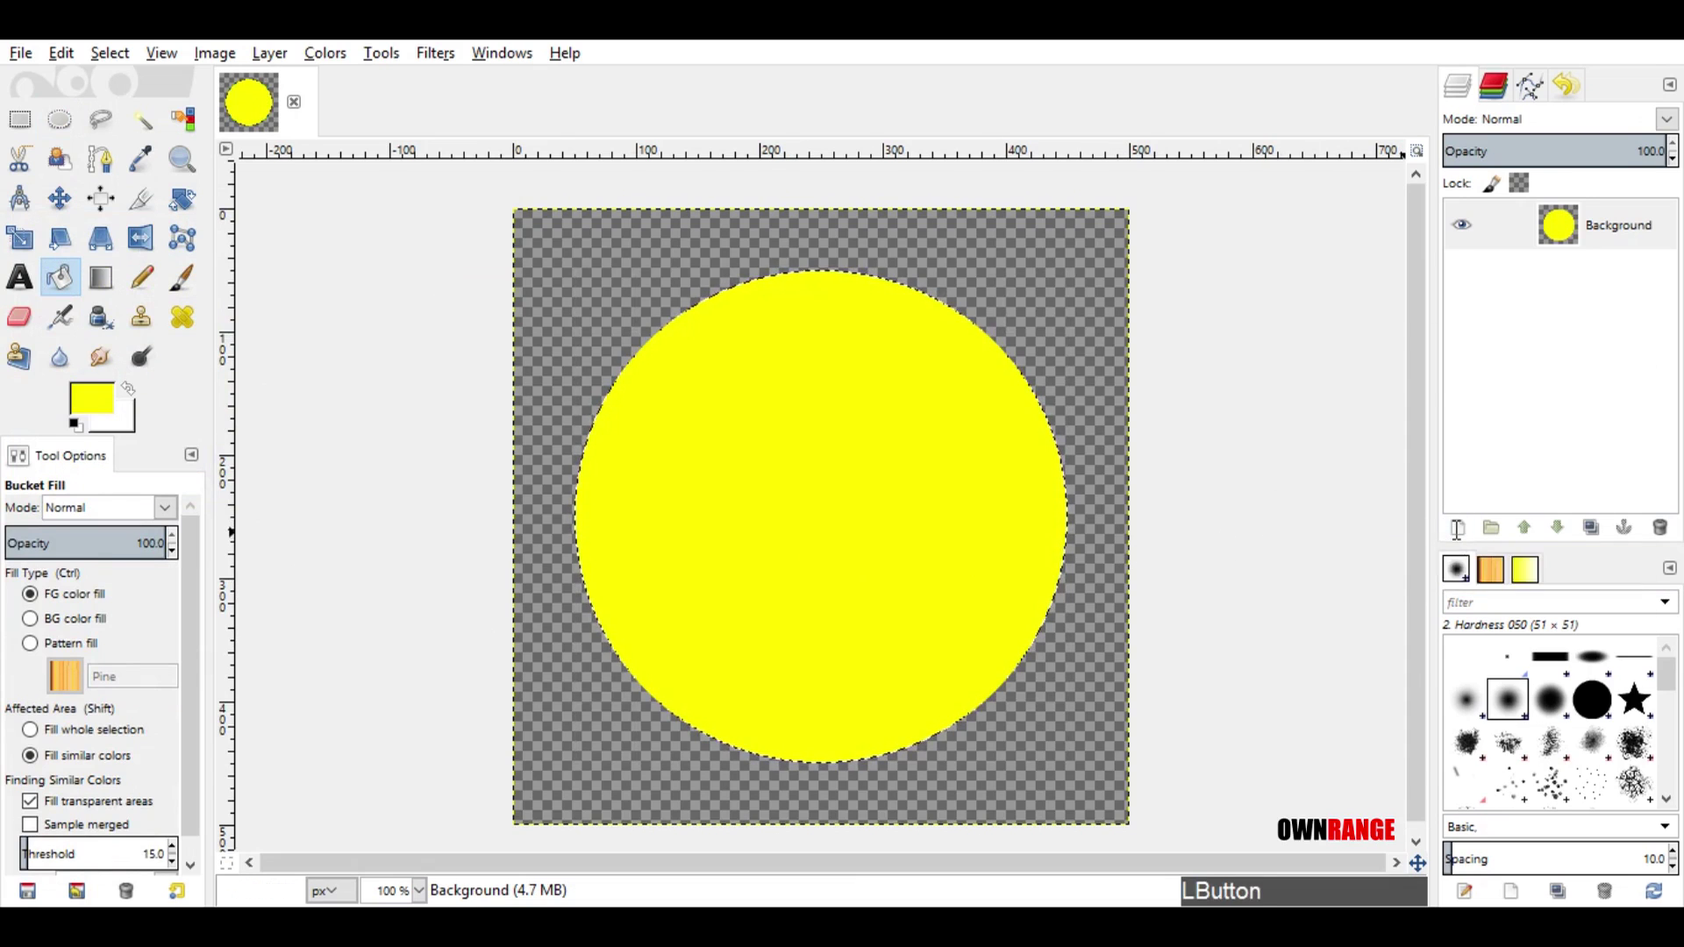
Step: Add a new transparent layer and grow the selection by 10 px
left_click(1466, 723)
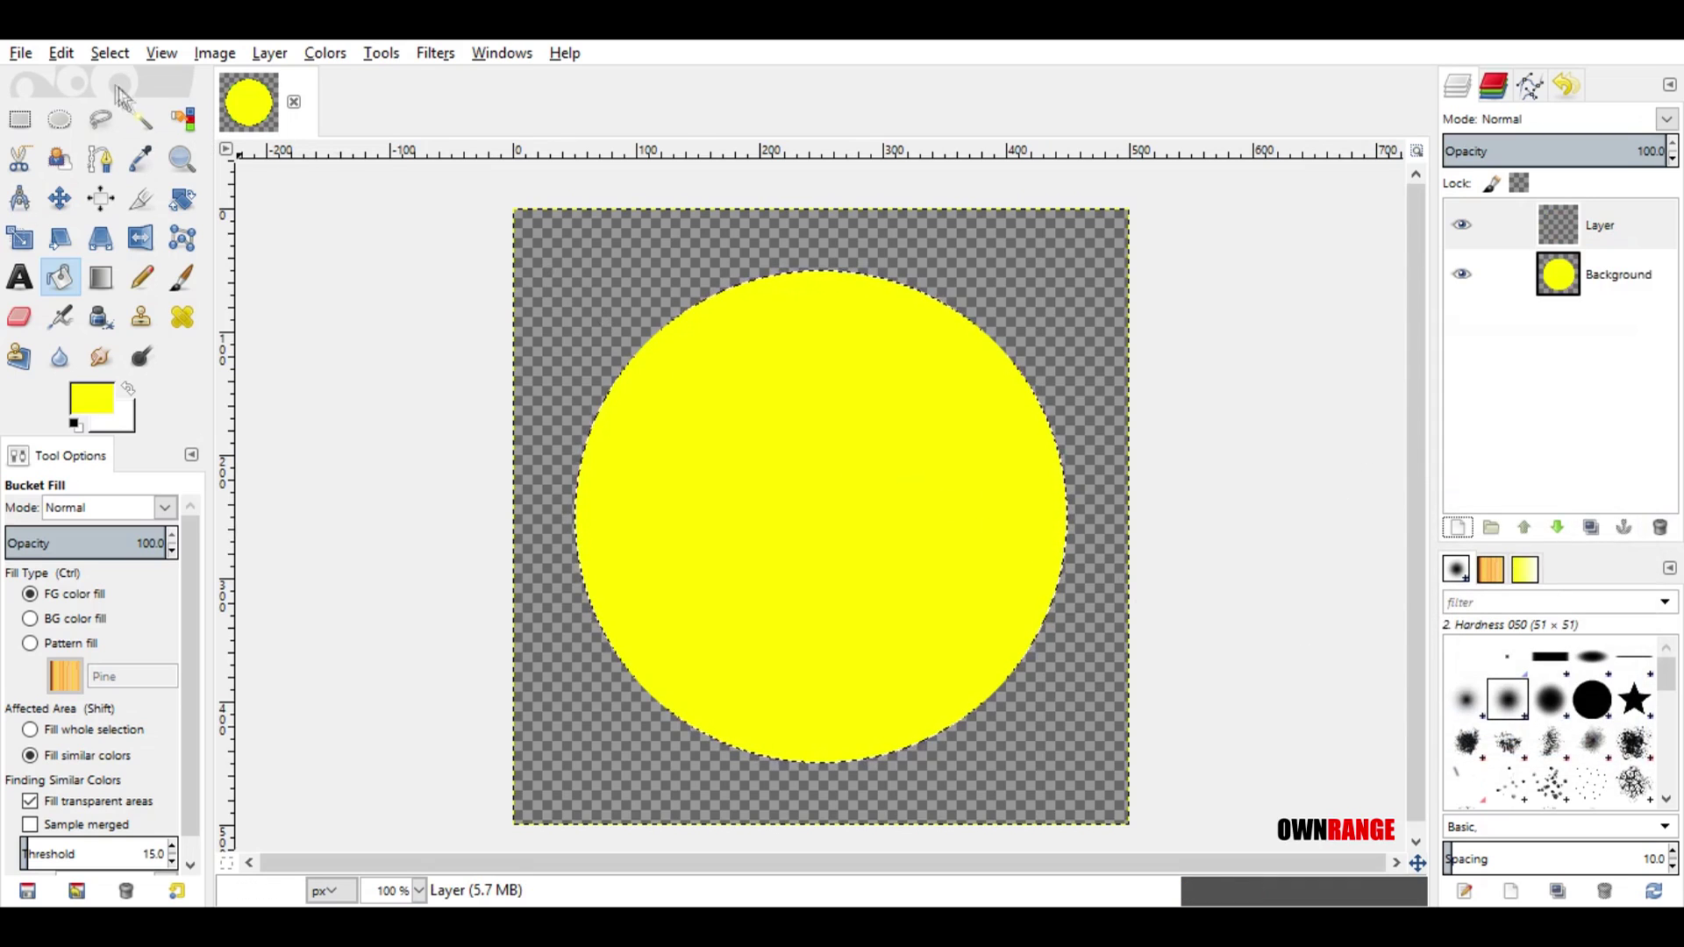
left_click(112, 55)
left_click(149, 377)
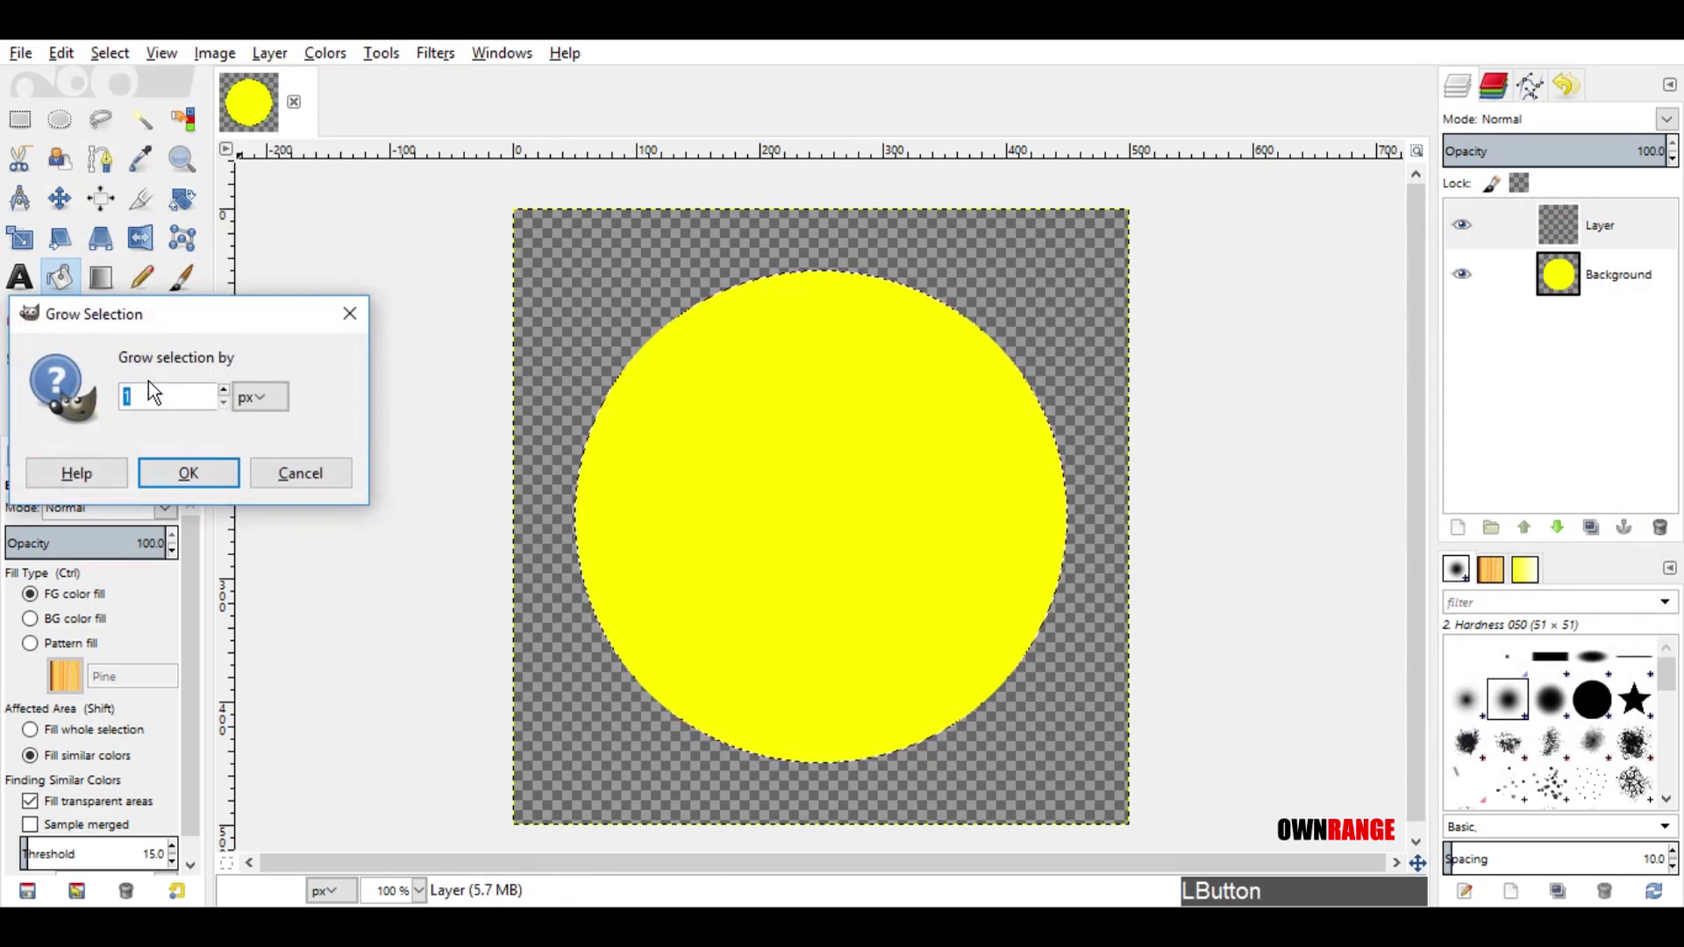
type("10")
left_click(165, 470)
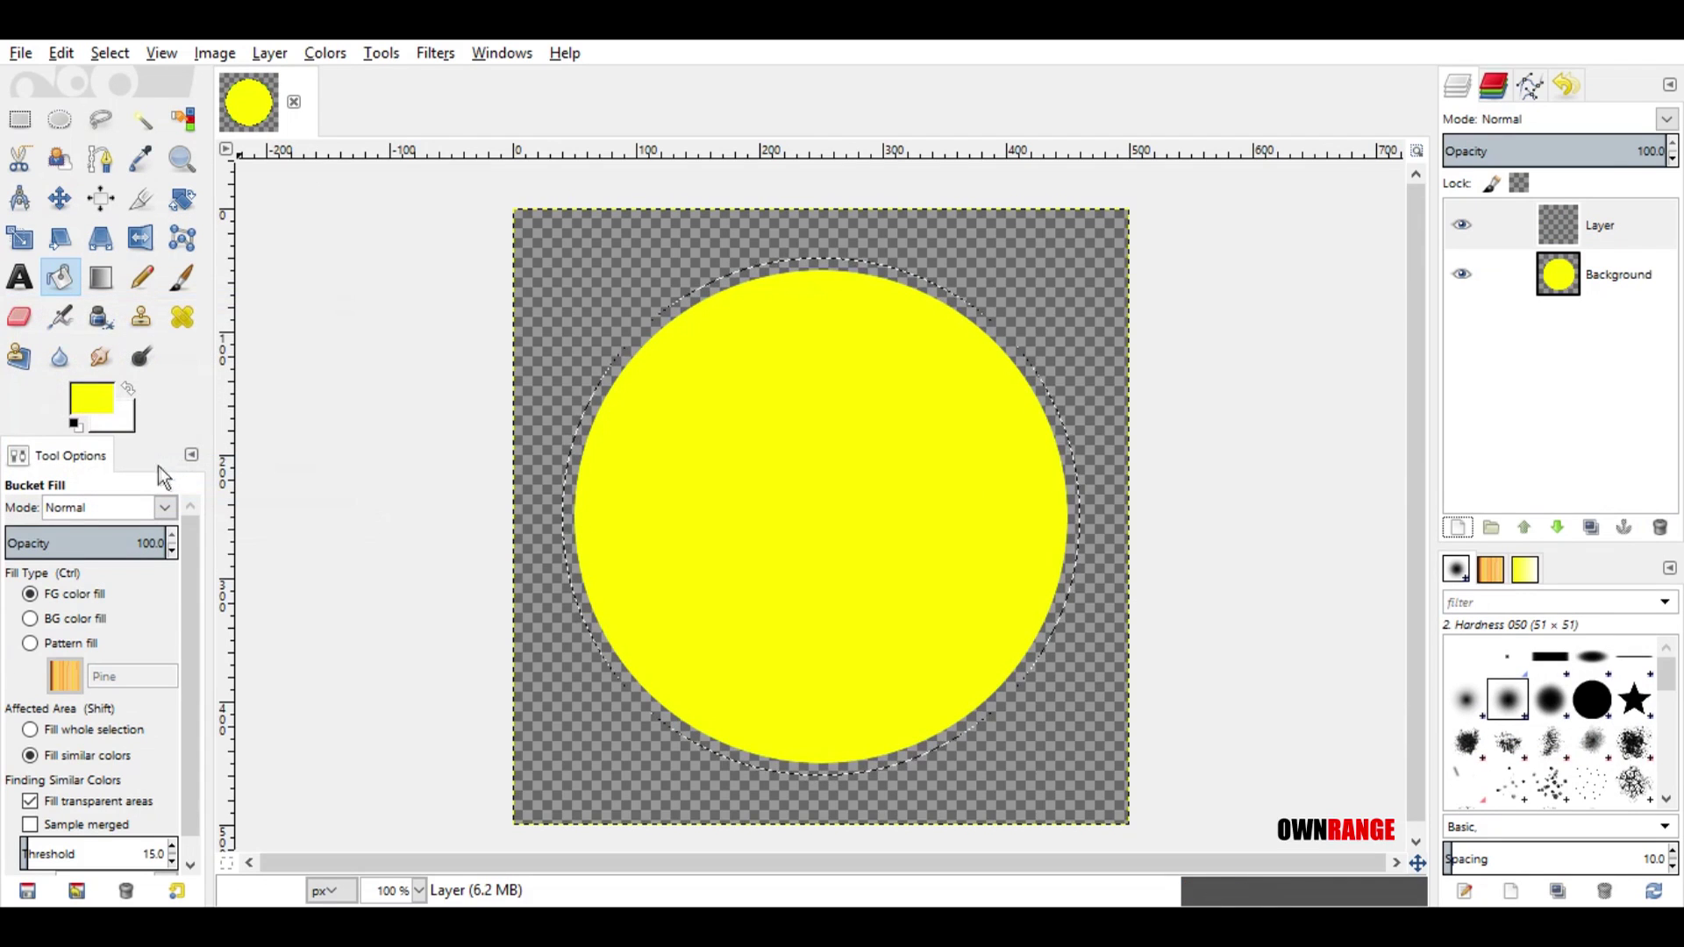
Step: Fill the grown selection black, lower that layer beneath the yellow disc, and select none
left_click(101, 399)
left_click_drag(109, 424, 32, 298)
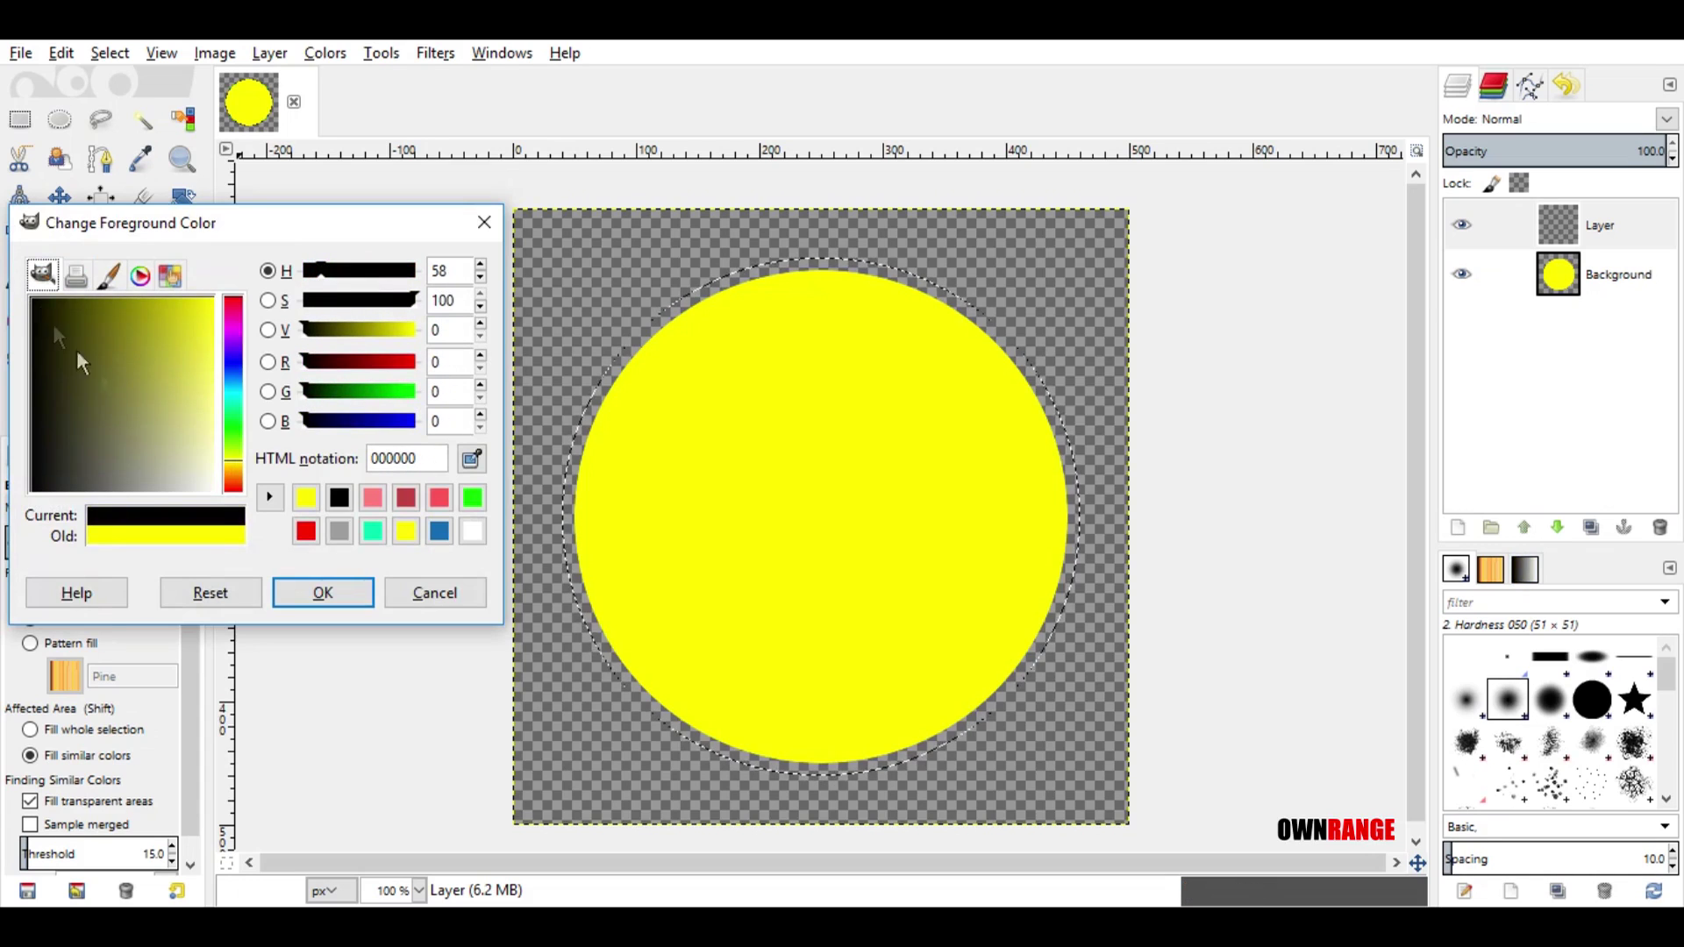
left_click(322, 593)
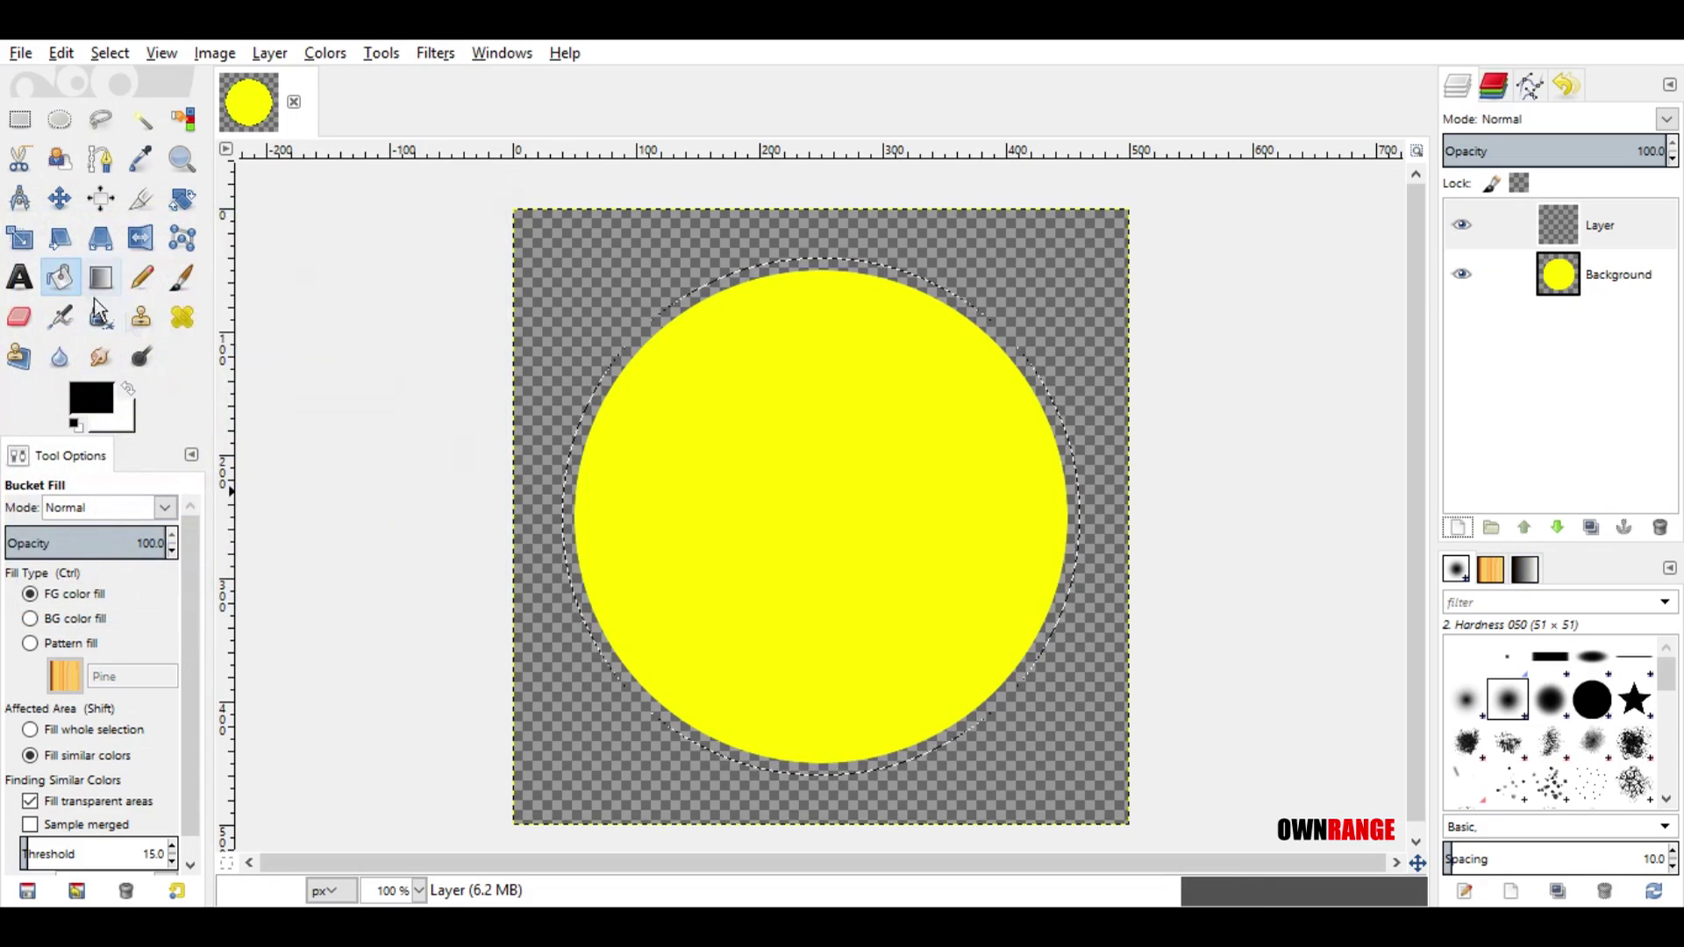
left_click(698, 472)
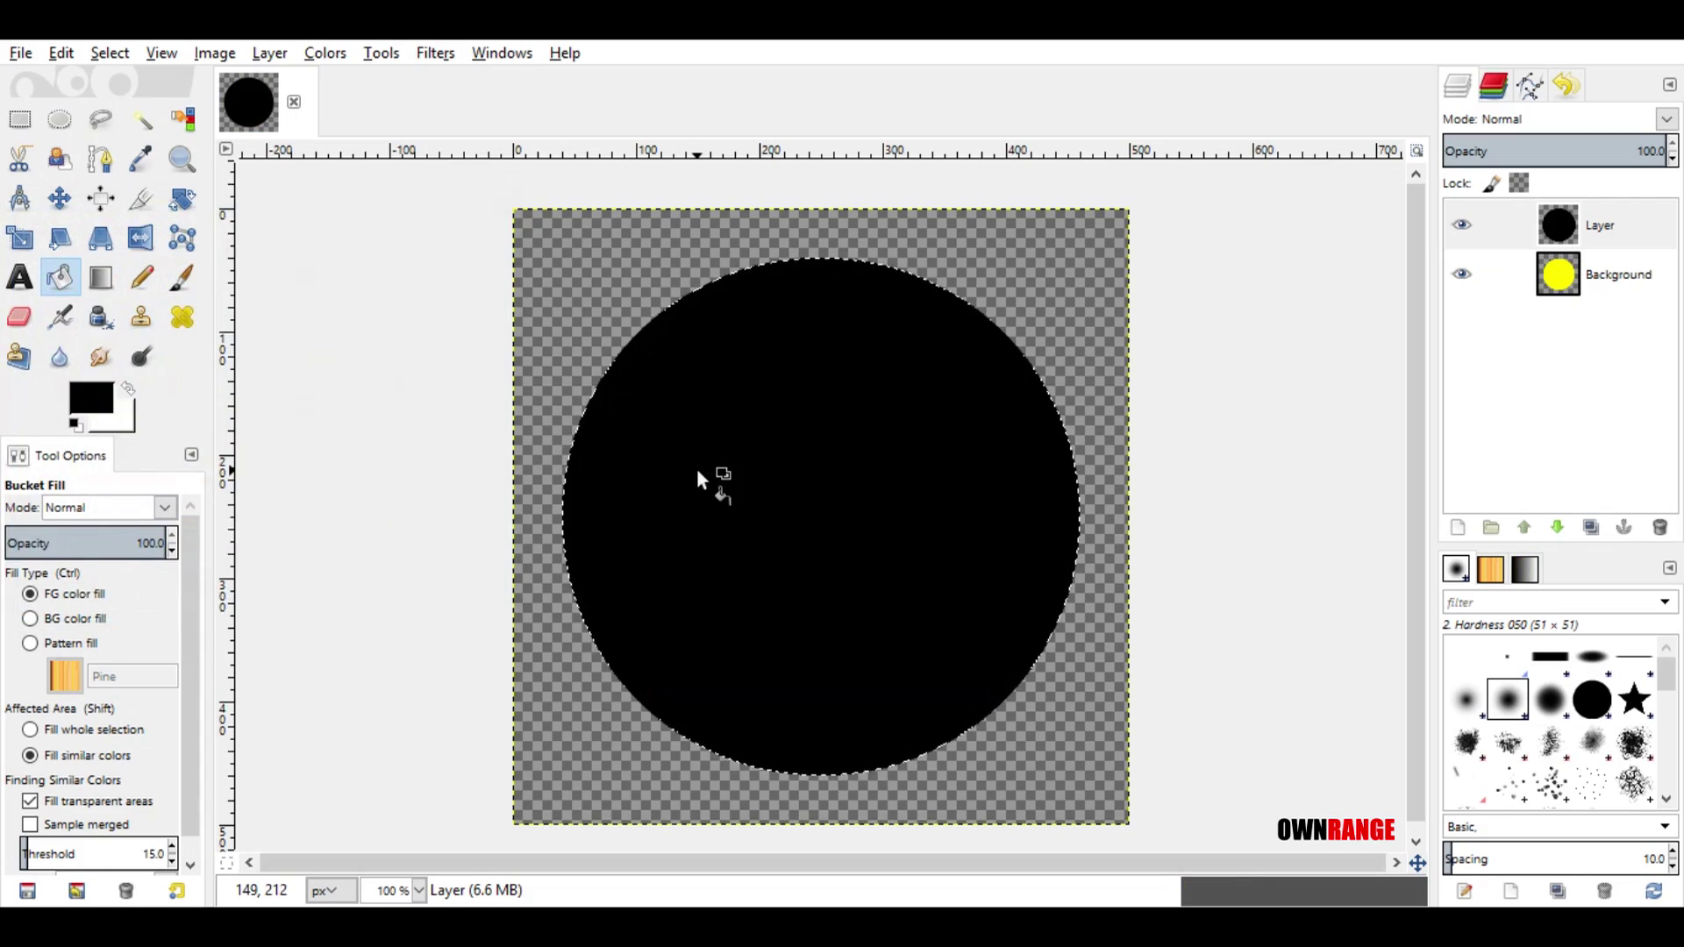
left_click(1564, 530)
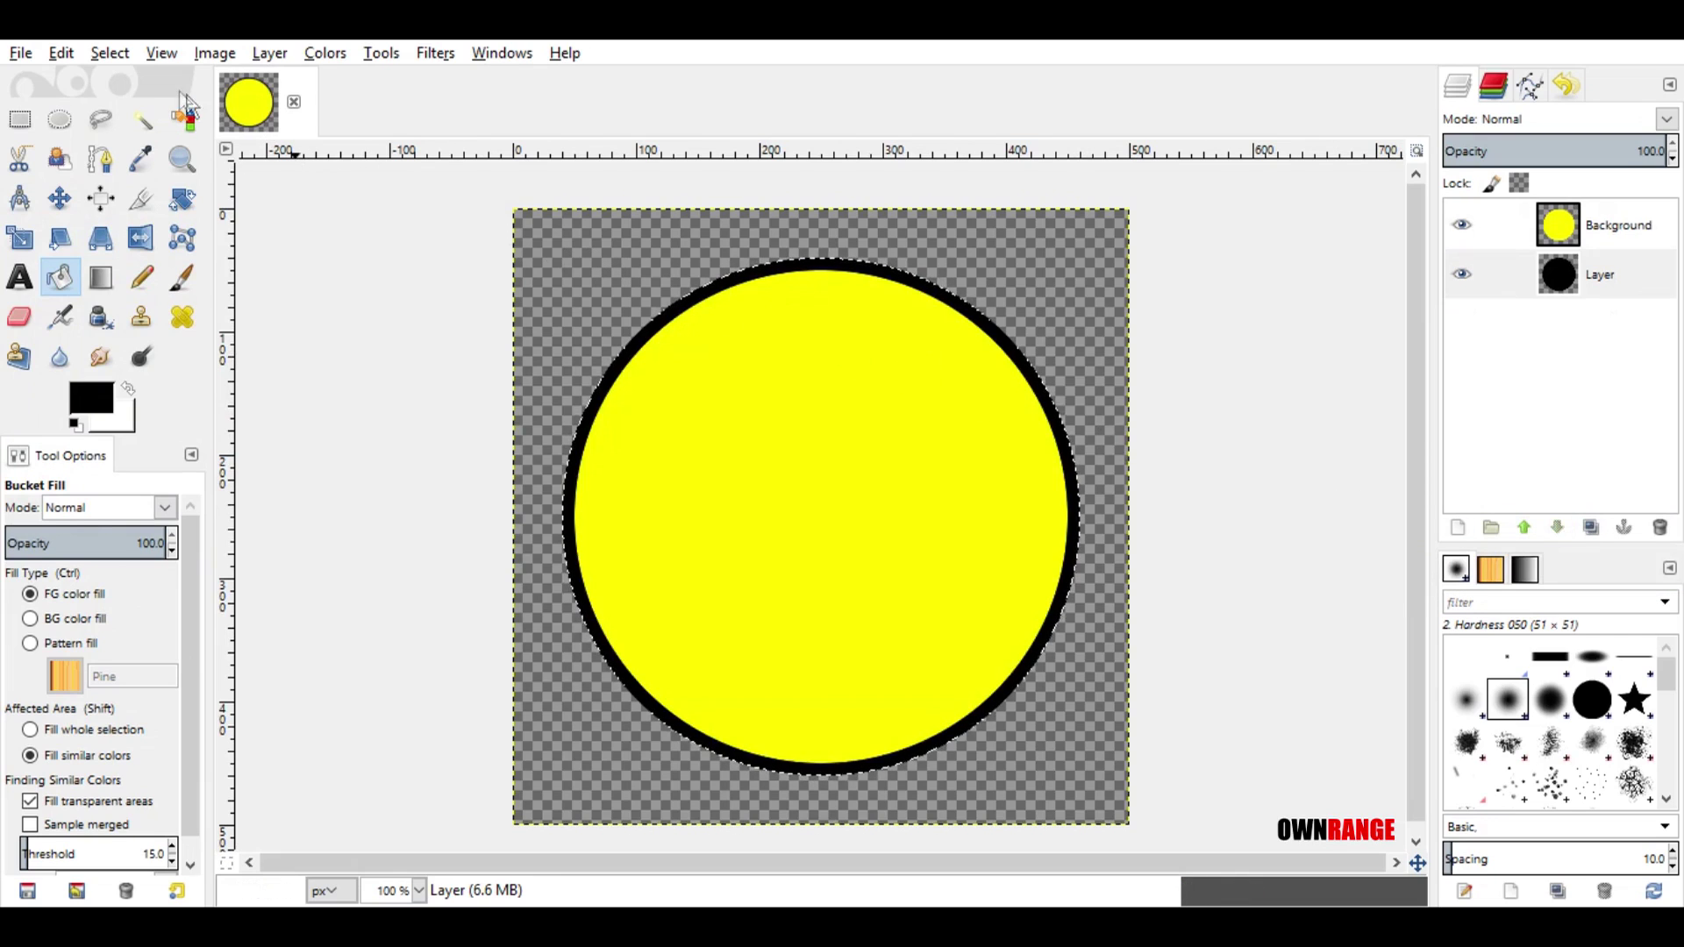
left_click(109, 53)
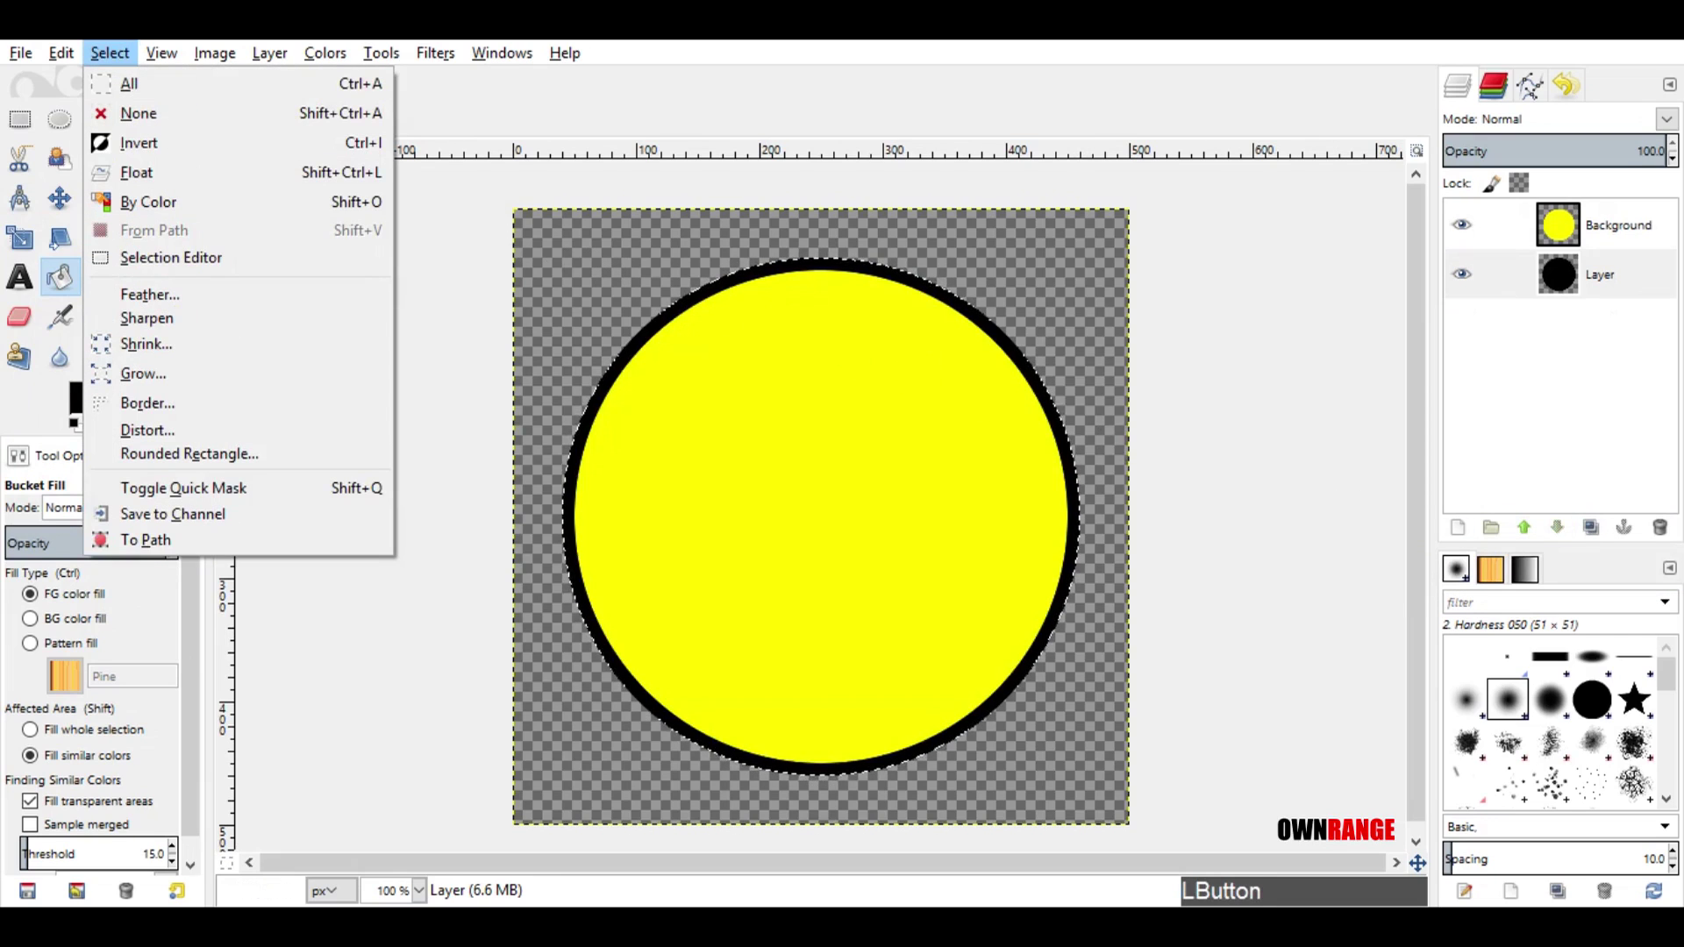
left_click(117, 119)
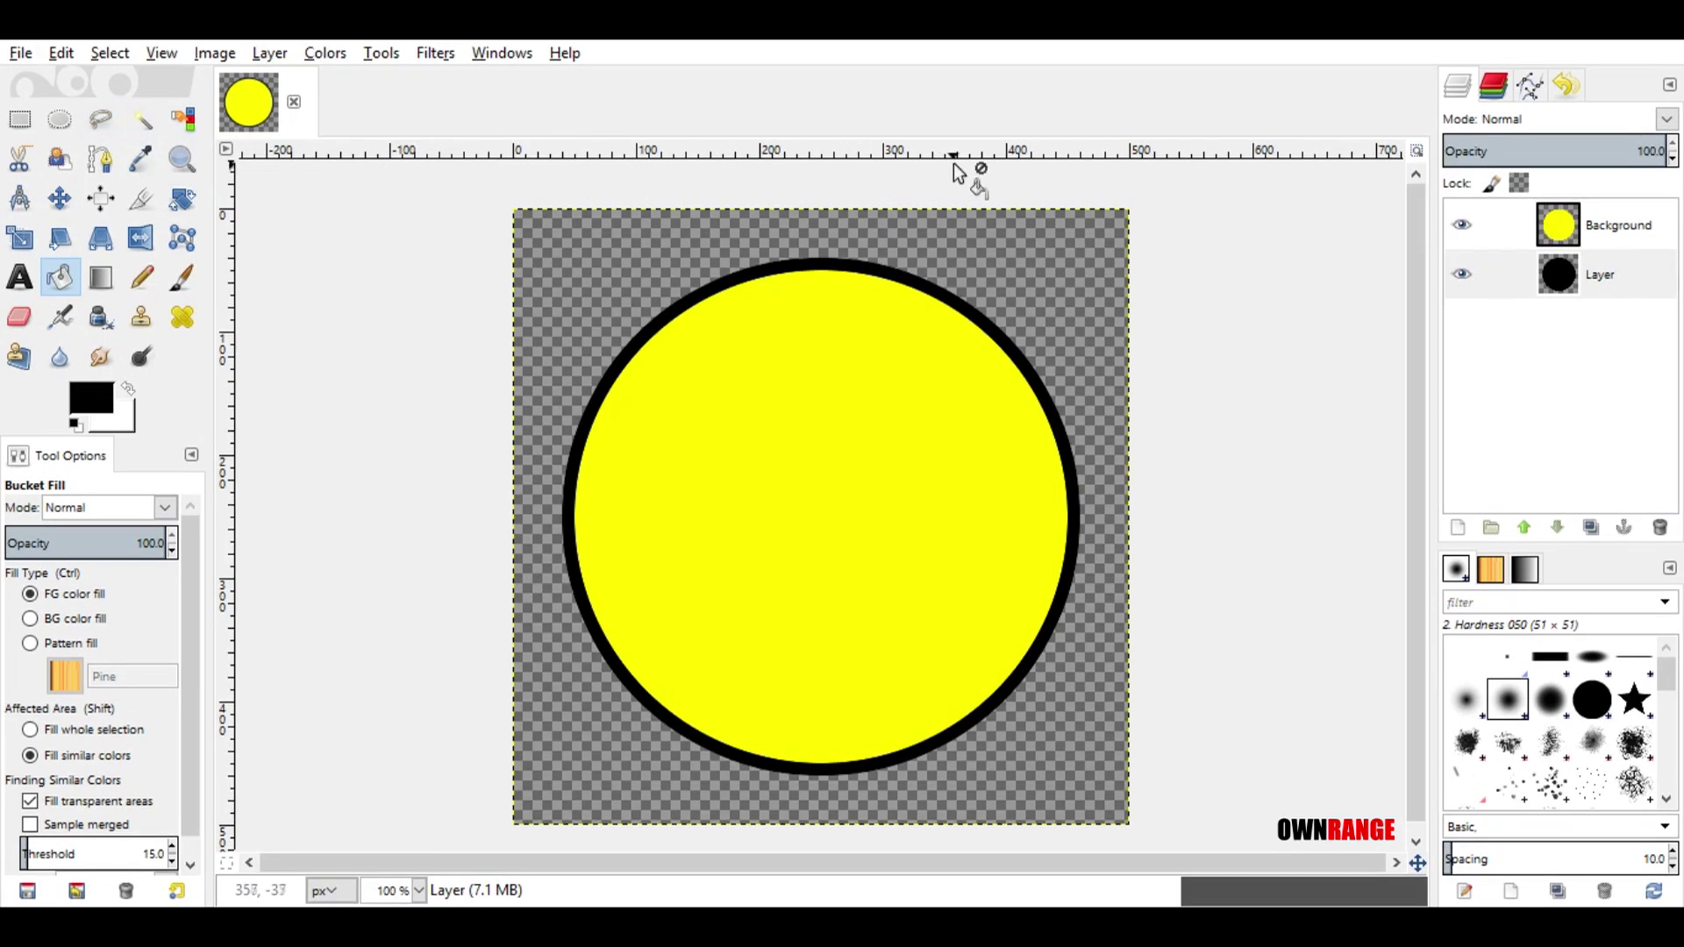
Step: Add a horizontal guide at 246 px, a vertical centre guide, and horizontal guides lower down
left_click_drag(952, 145, 914, 519)
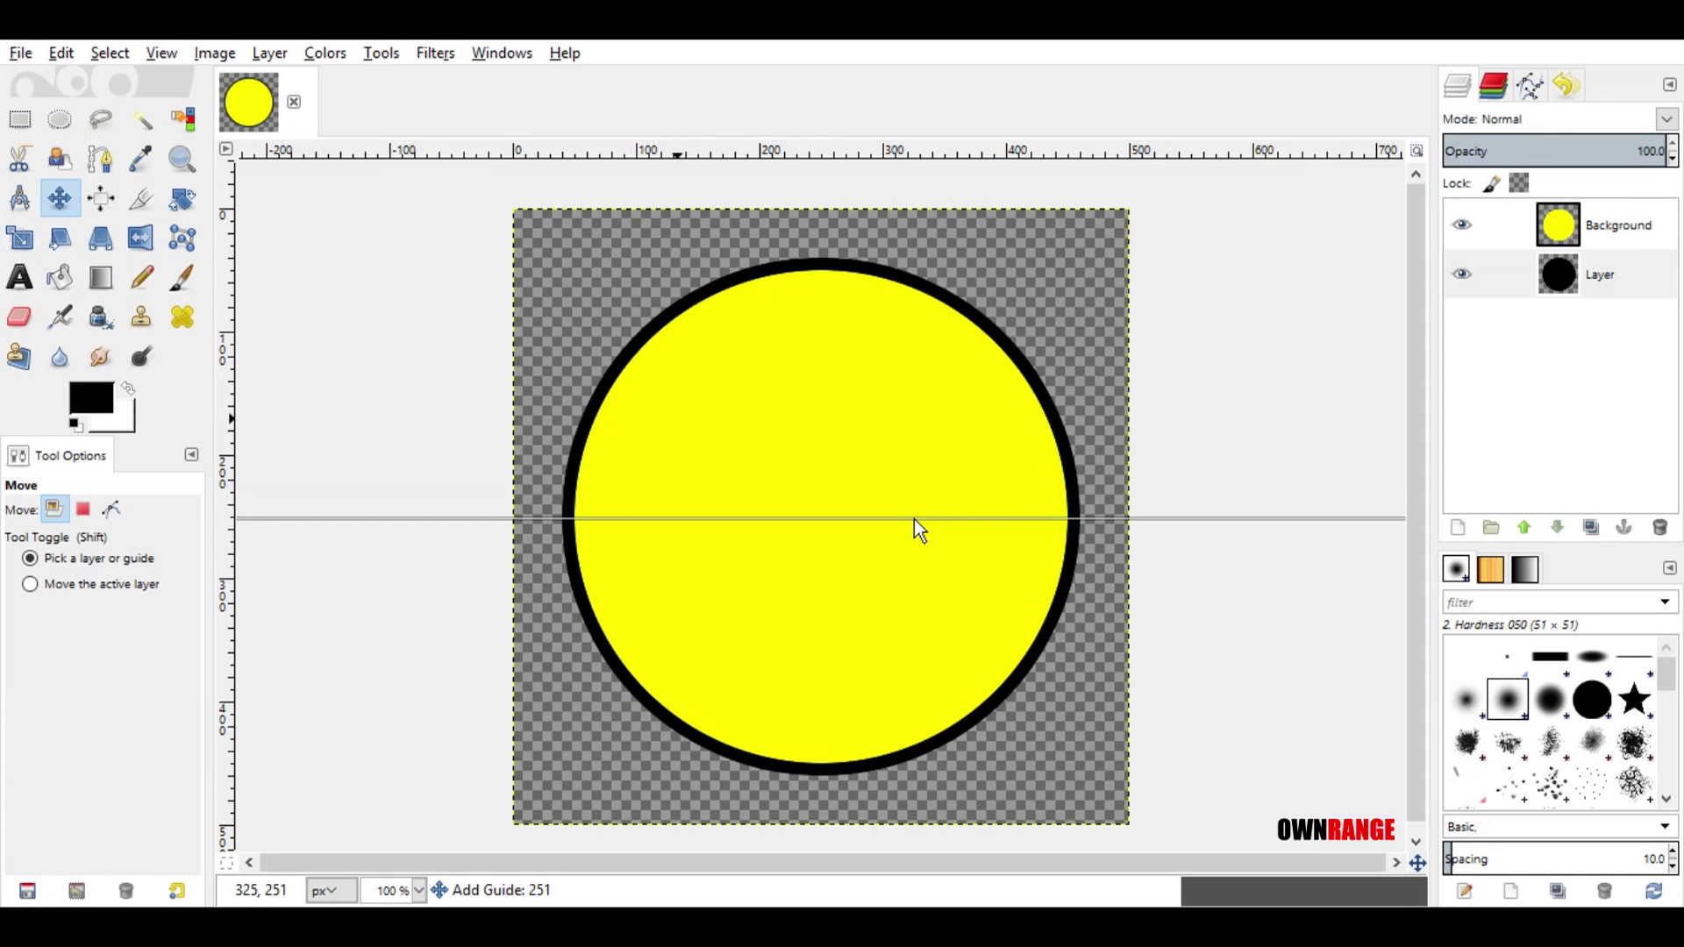
left_click_drag(913, 519, 910, 518)
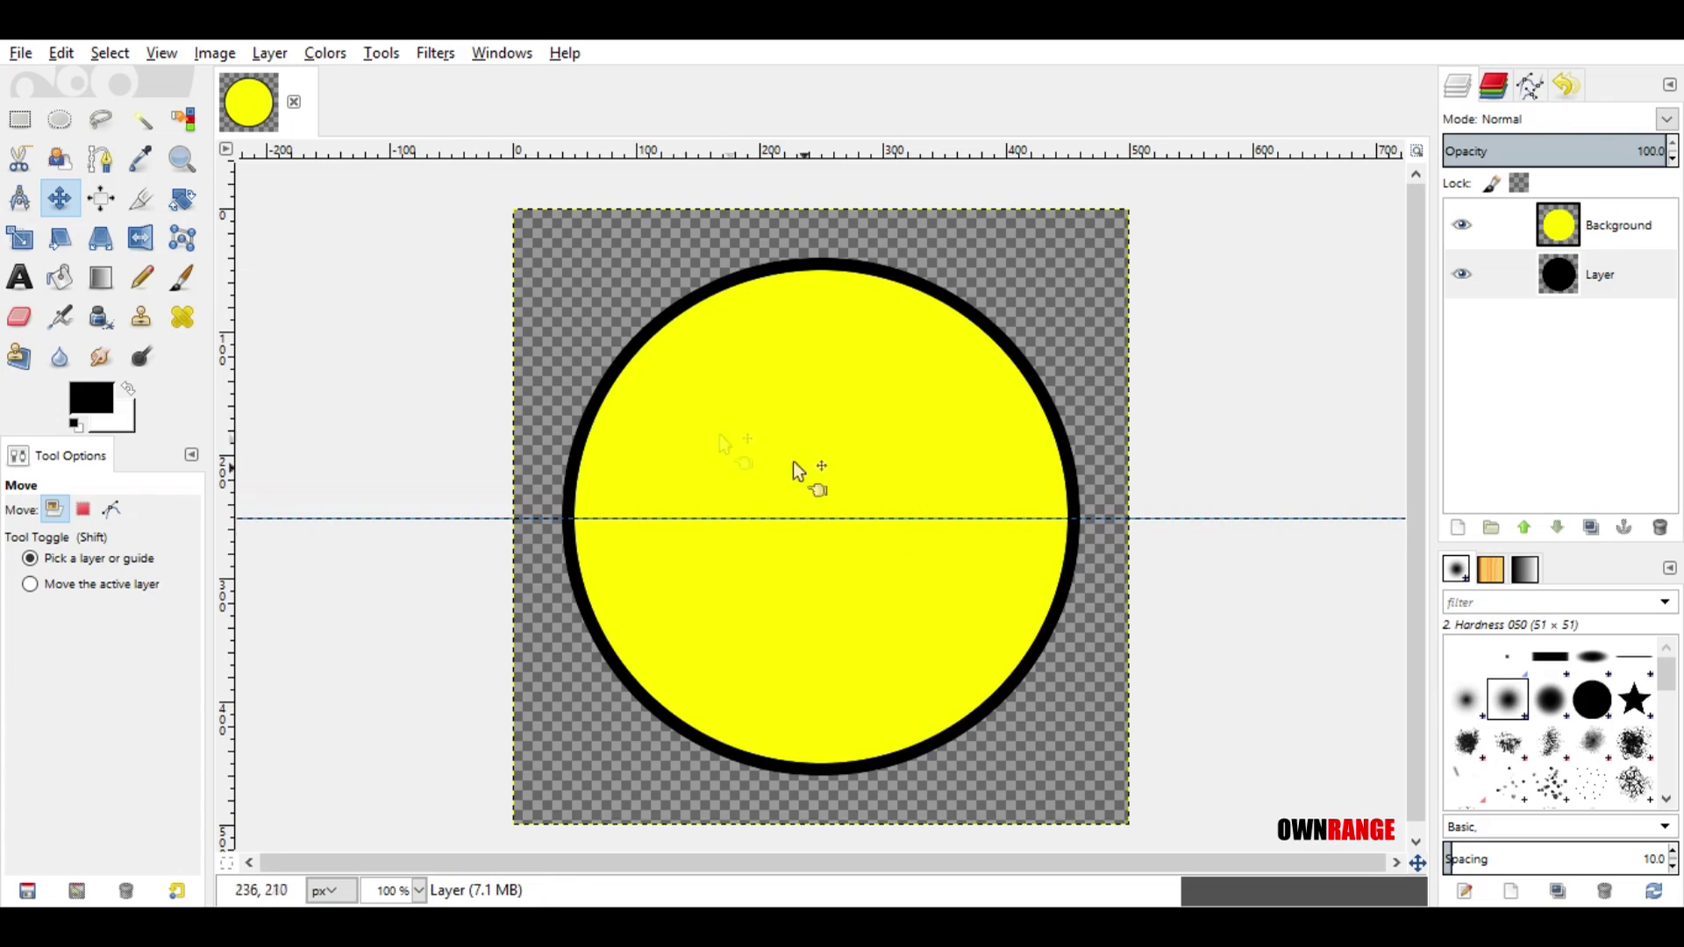
left_click(225, 249)
left_click_drag(225, 249, 824, 370)
left_click_drag(956, 153, 1047, 666)
left_click_drag(1035, 151, 1029, 703)
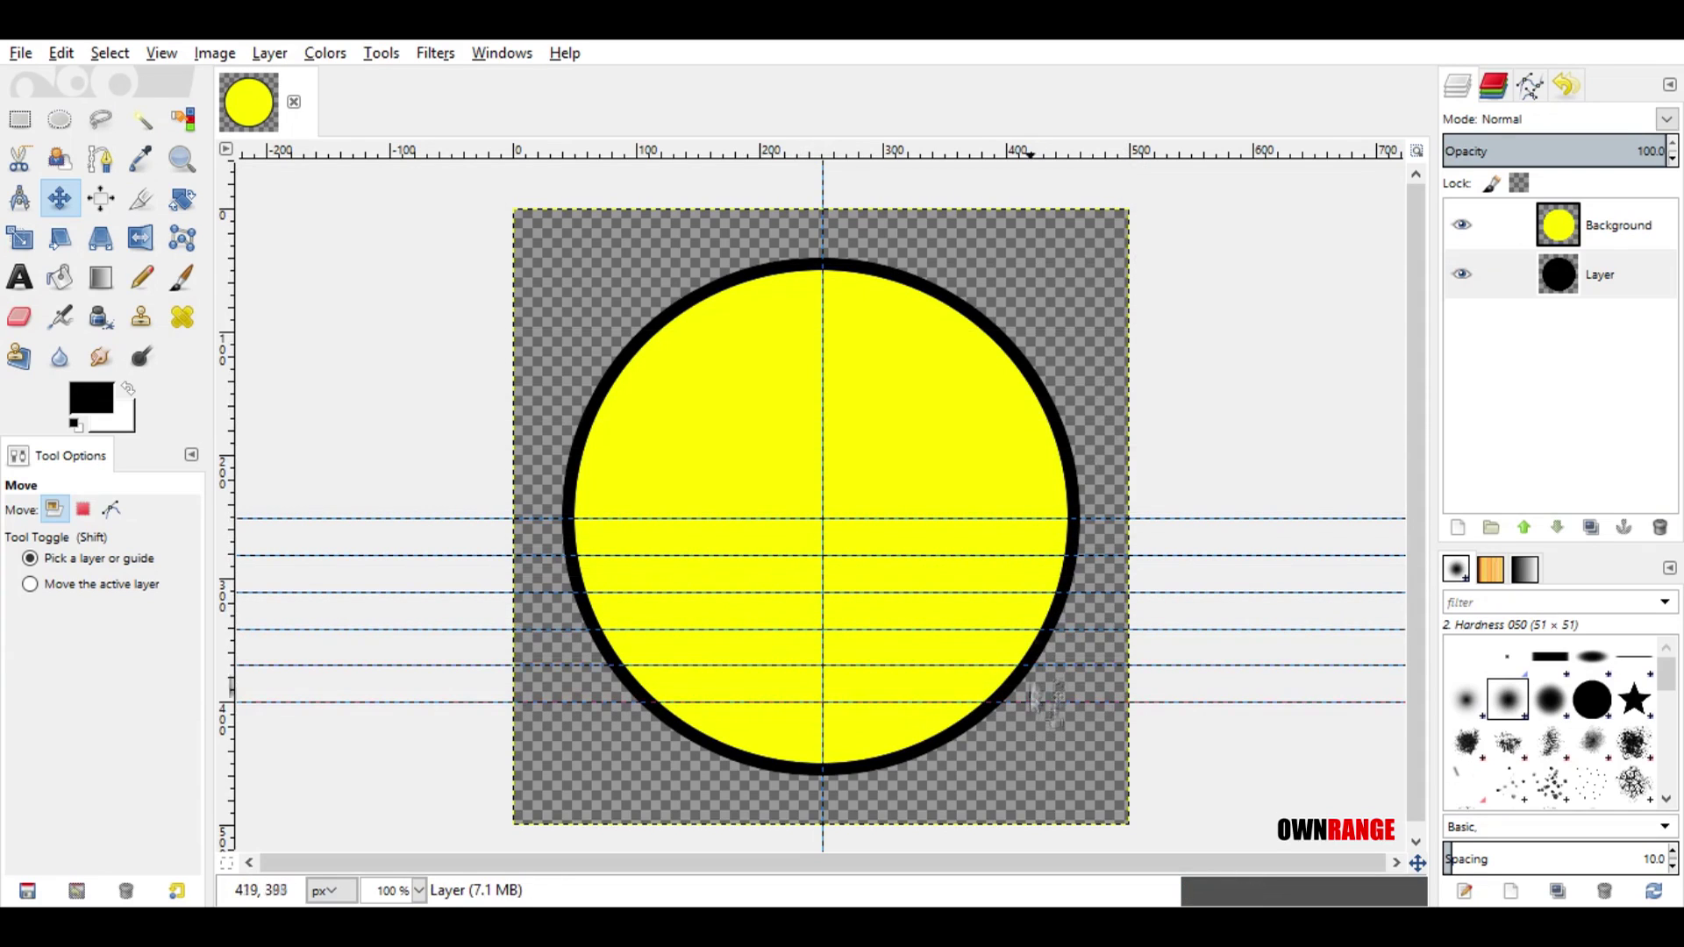
left_click_drag(1061, 150, 1049, 775)
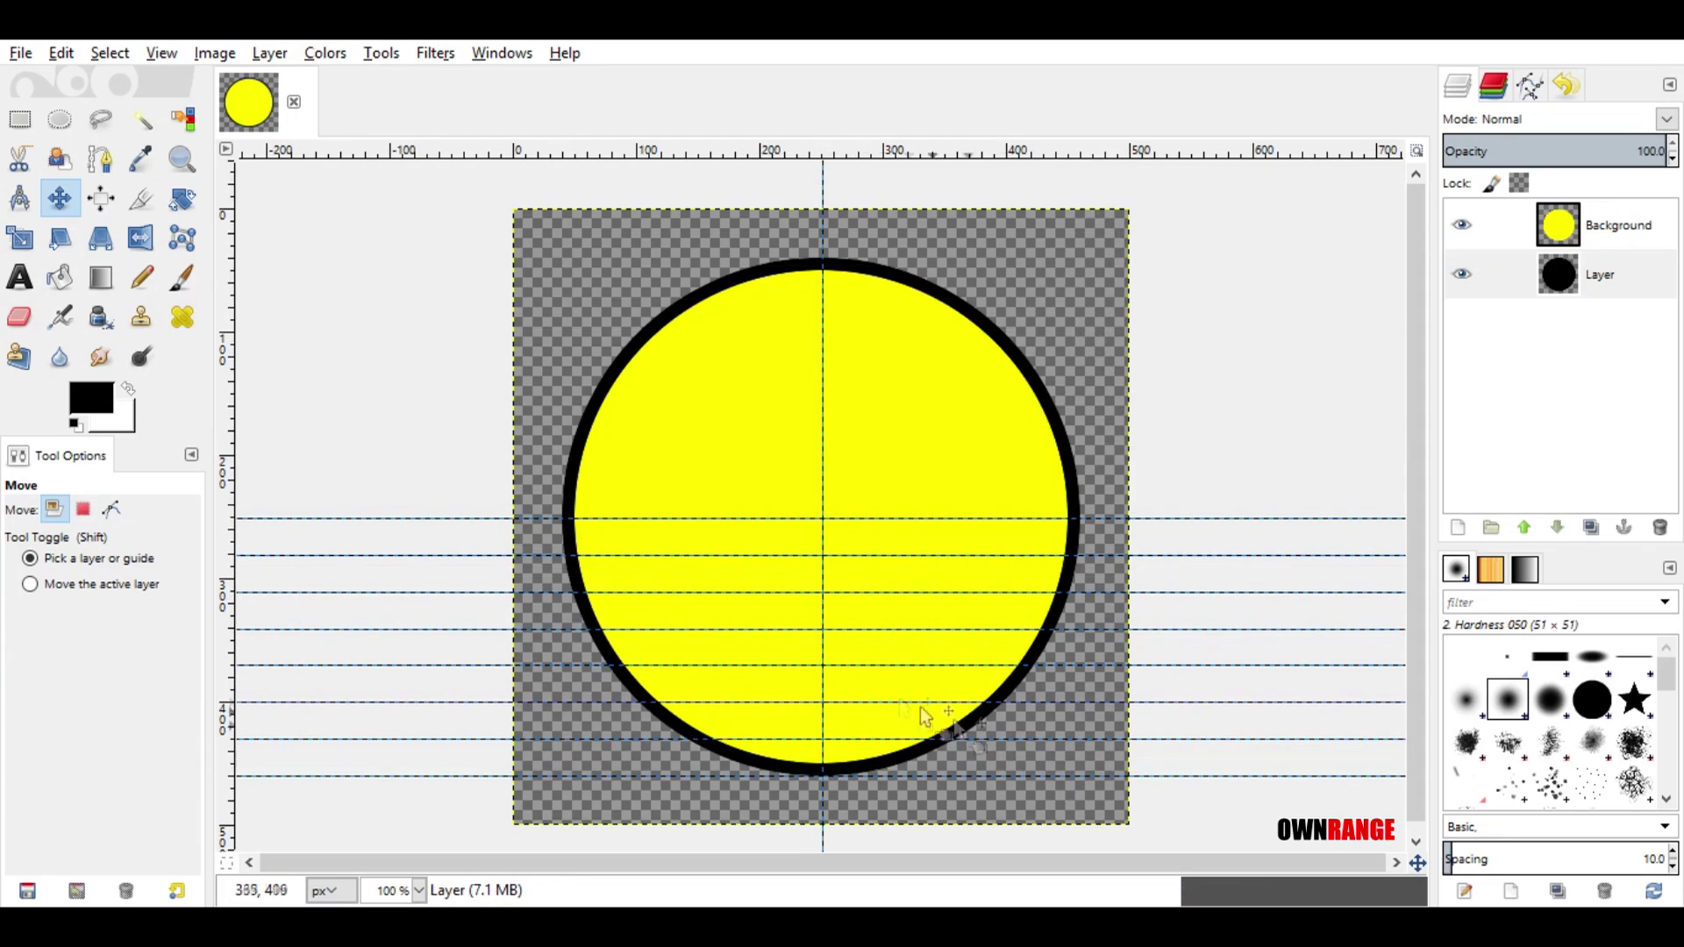
Step: Add two vertical guides on each side of the centre line and one horizontal guide higher up
left_click_drag(230, 414, 761, 474)
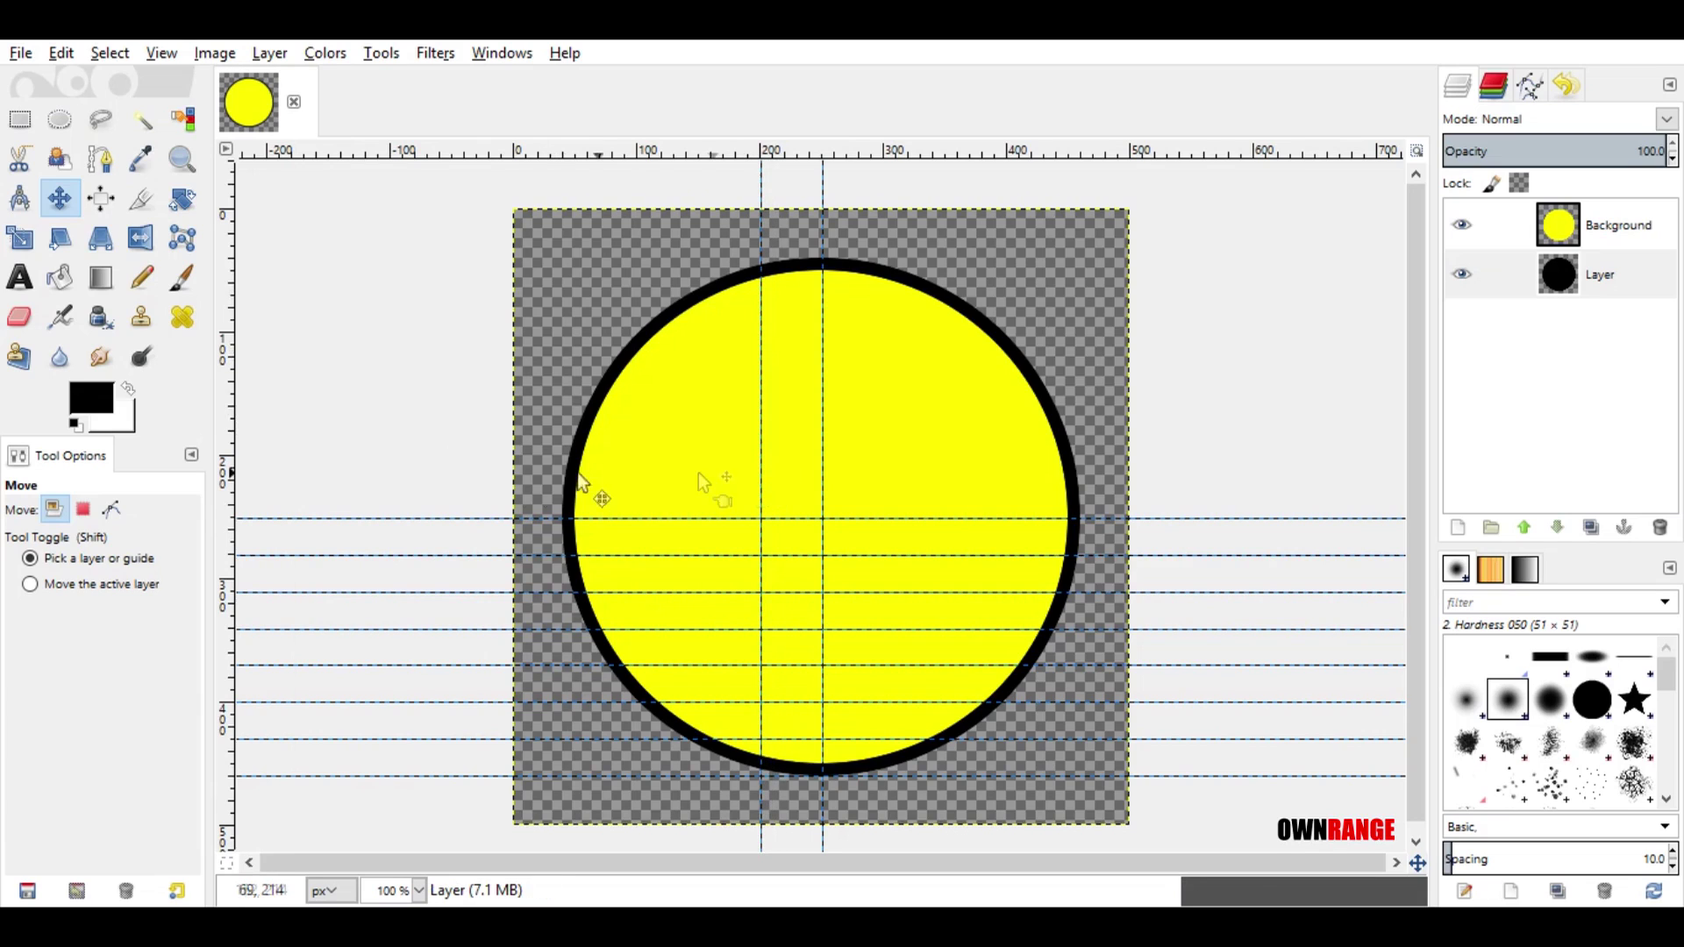
left_click_drag(231, 408, 882, 480)
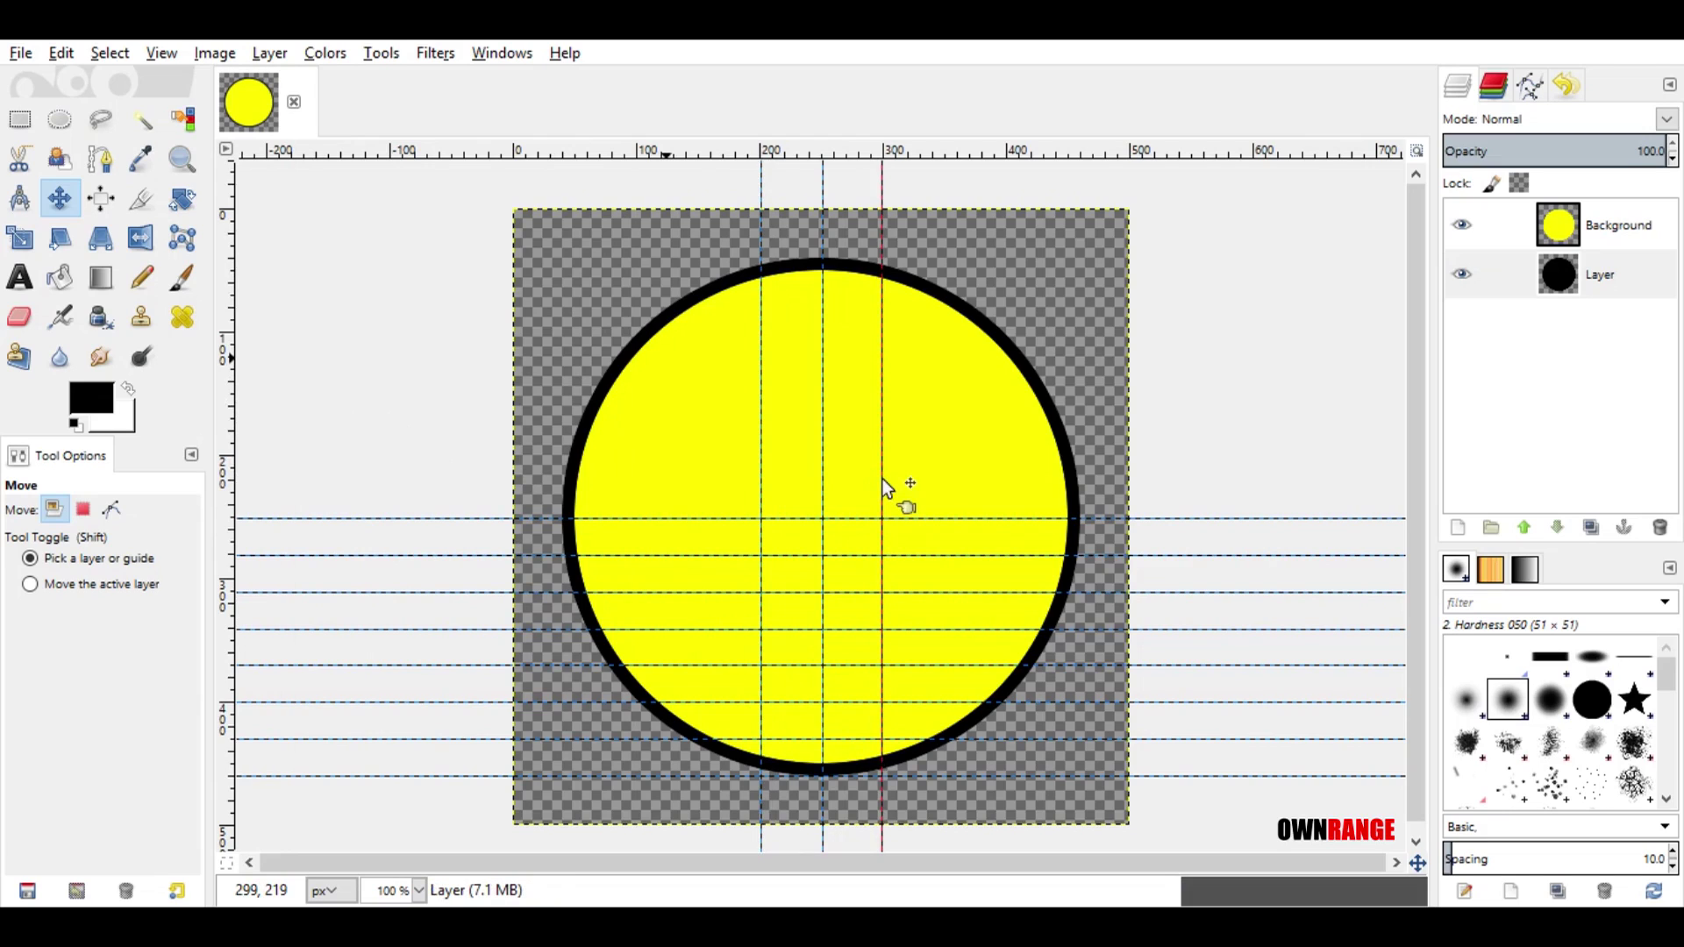
left_click_drag(226, 417, 688, 571)
left_click_drag(227, 402, 959, 486)
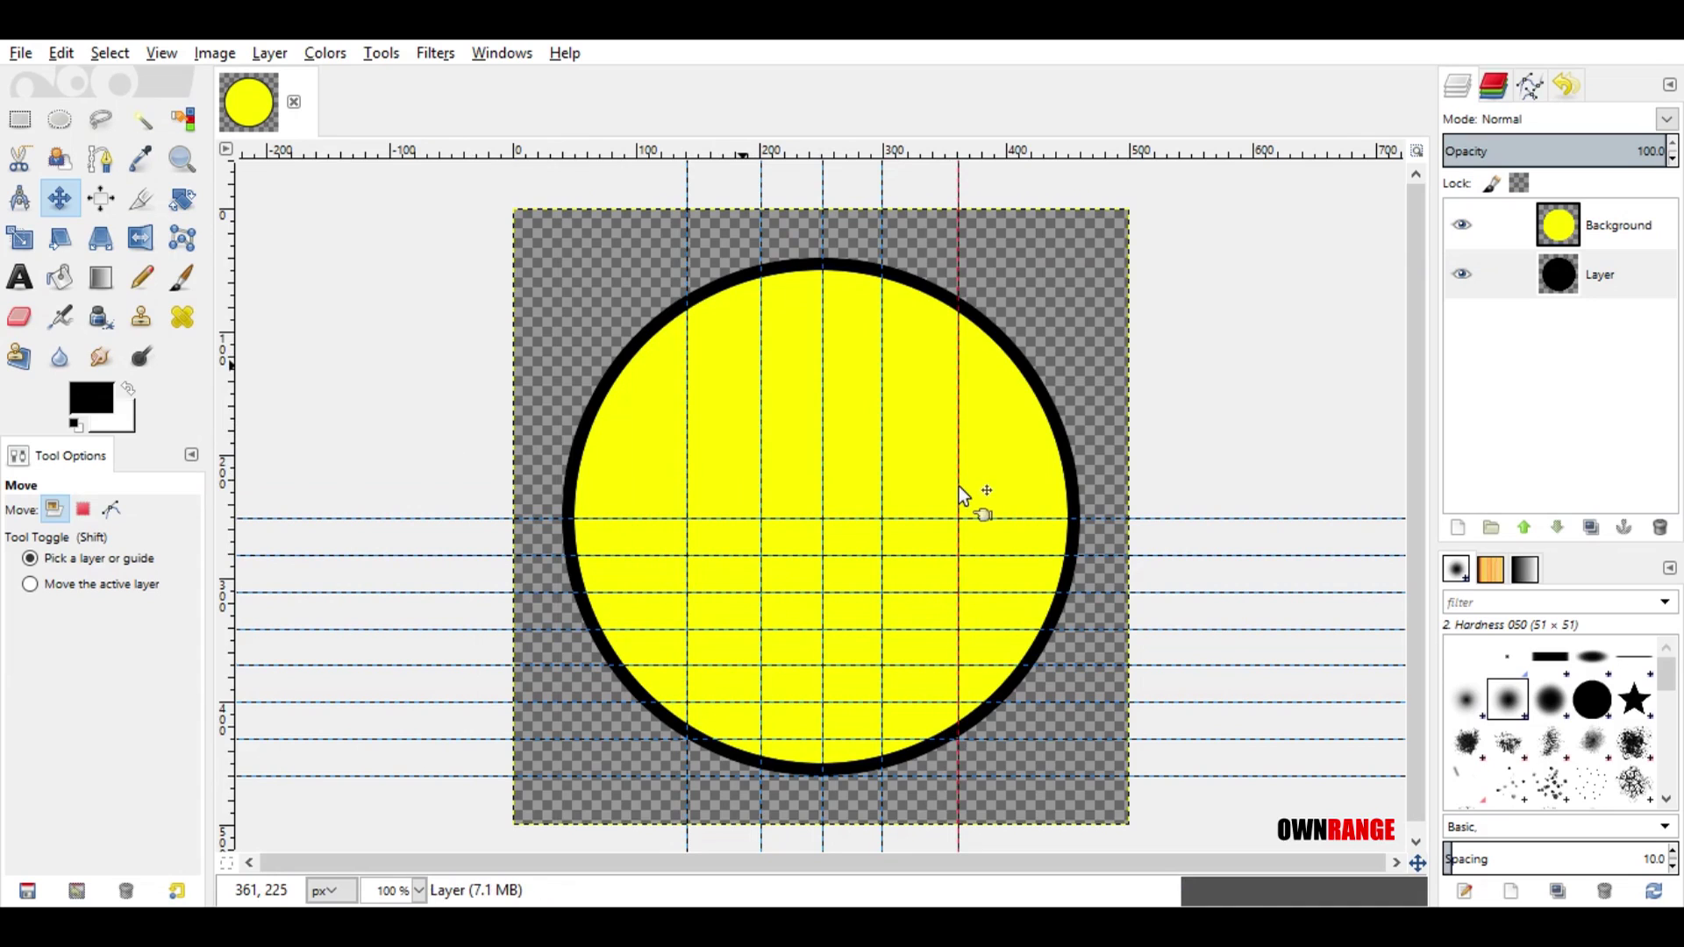
left_click_drag(1064, 151, 1055, 408)
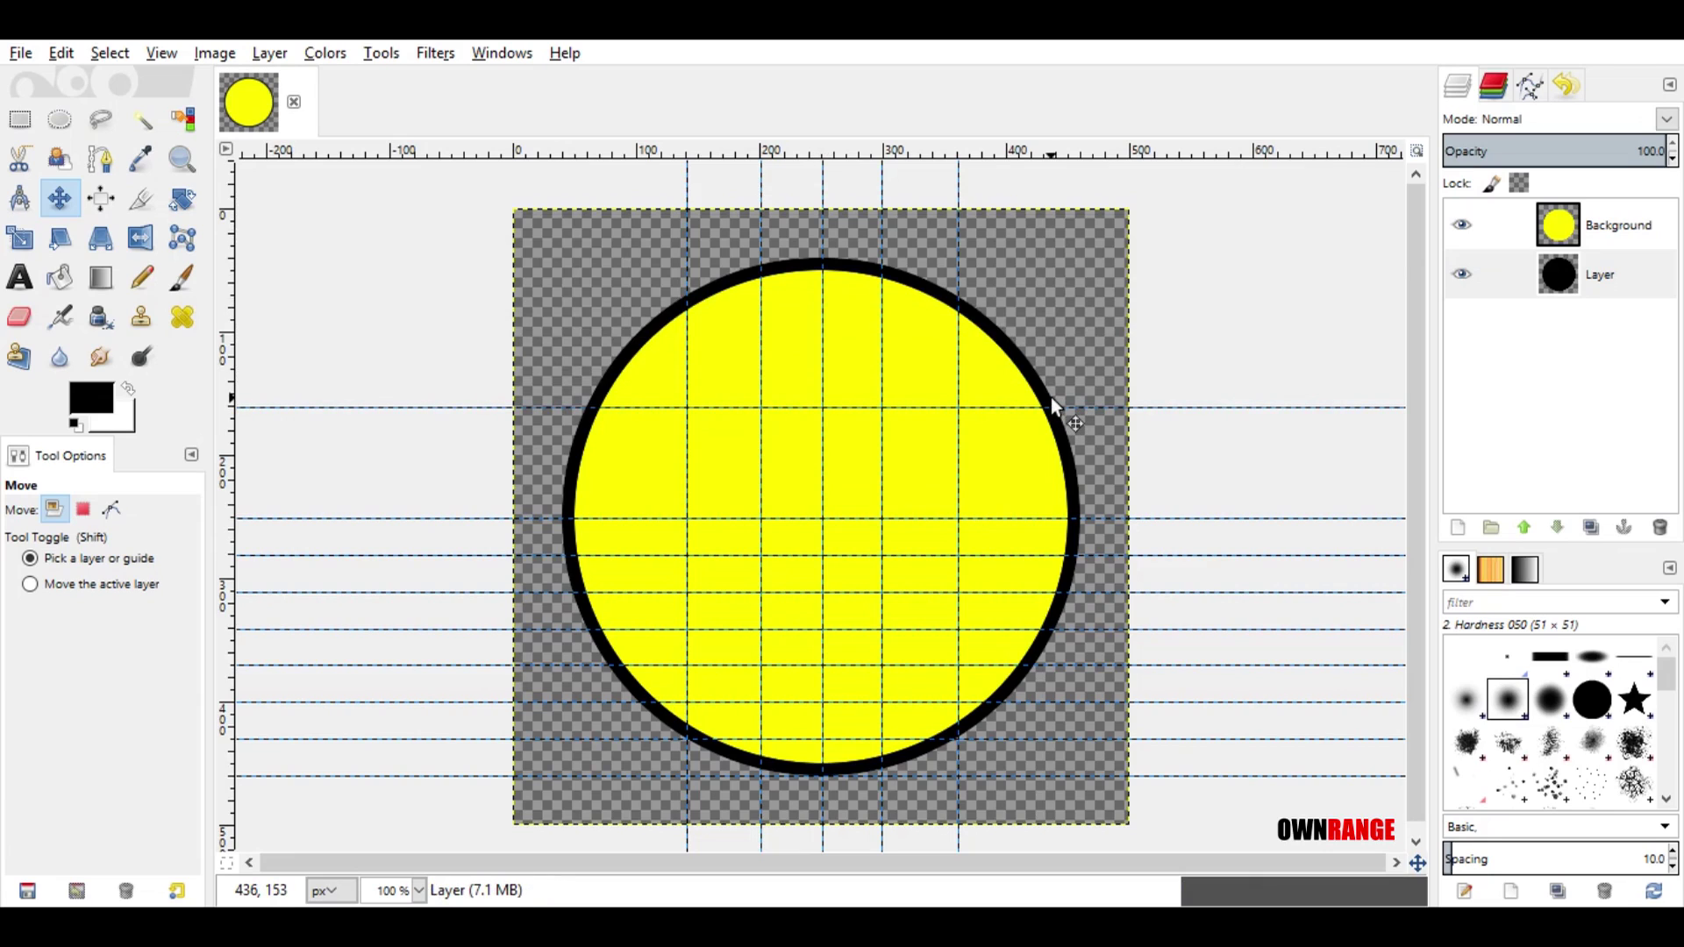
left_click(61, 119)
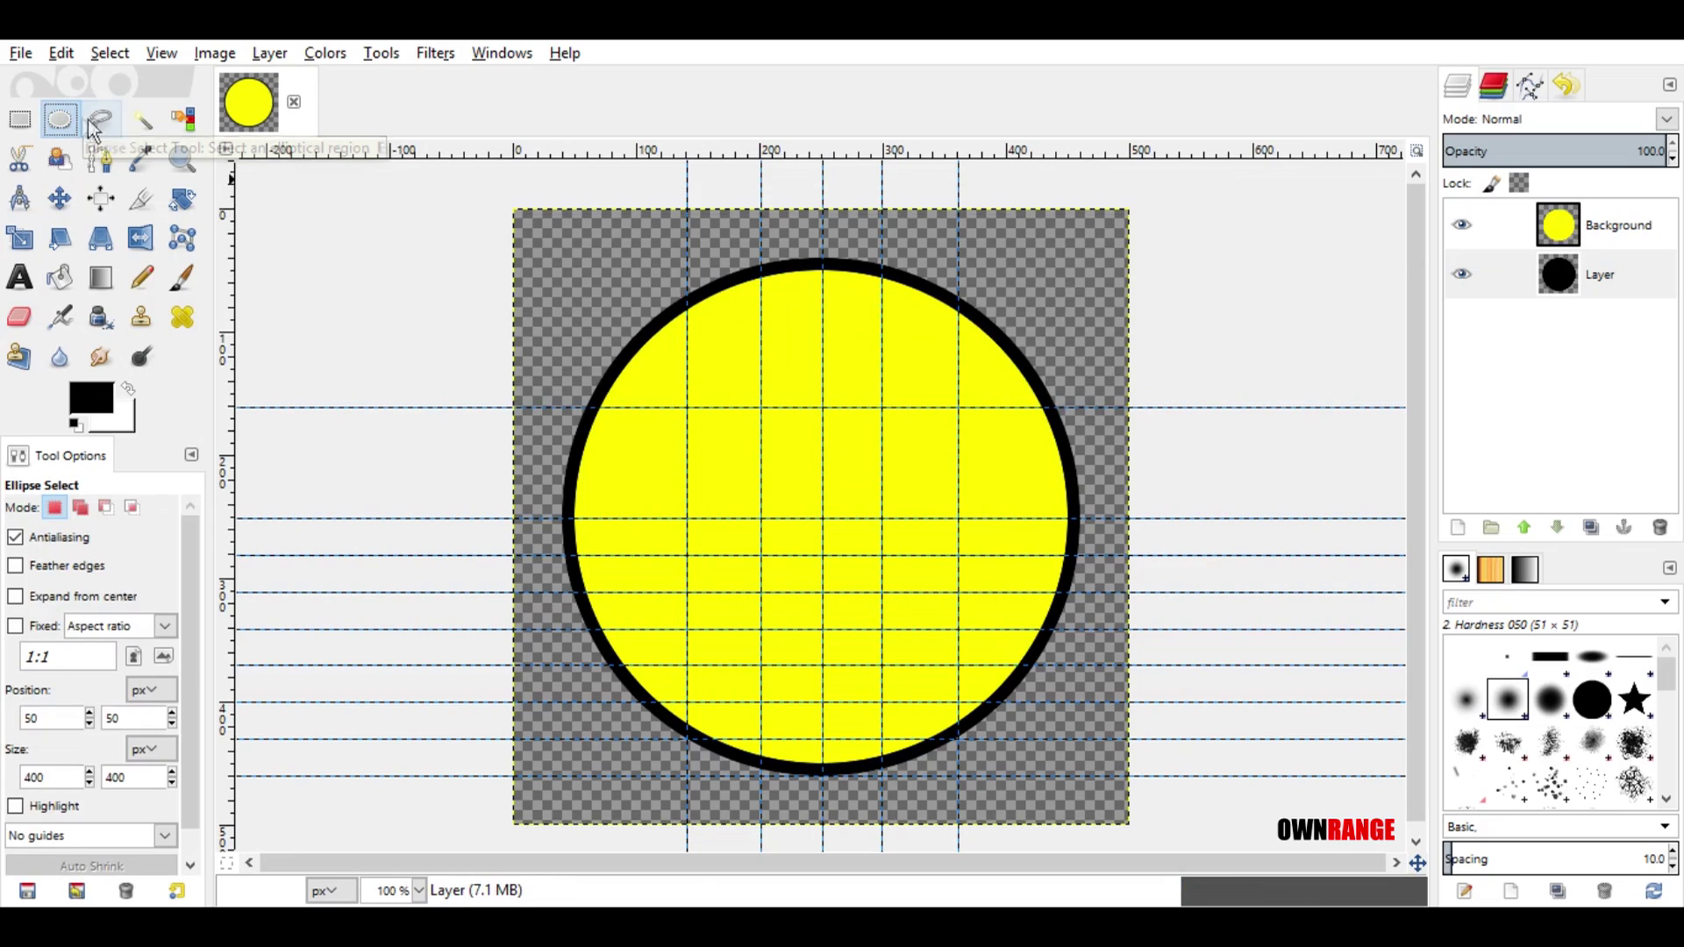
Step: Add a new transparent layer above Background and draw a 50 × 80 px oval selection
left_click(1624, 221)
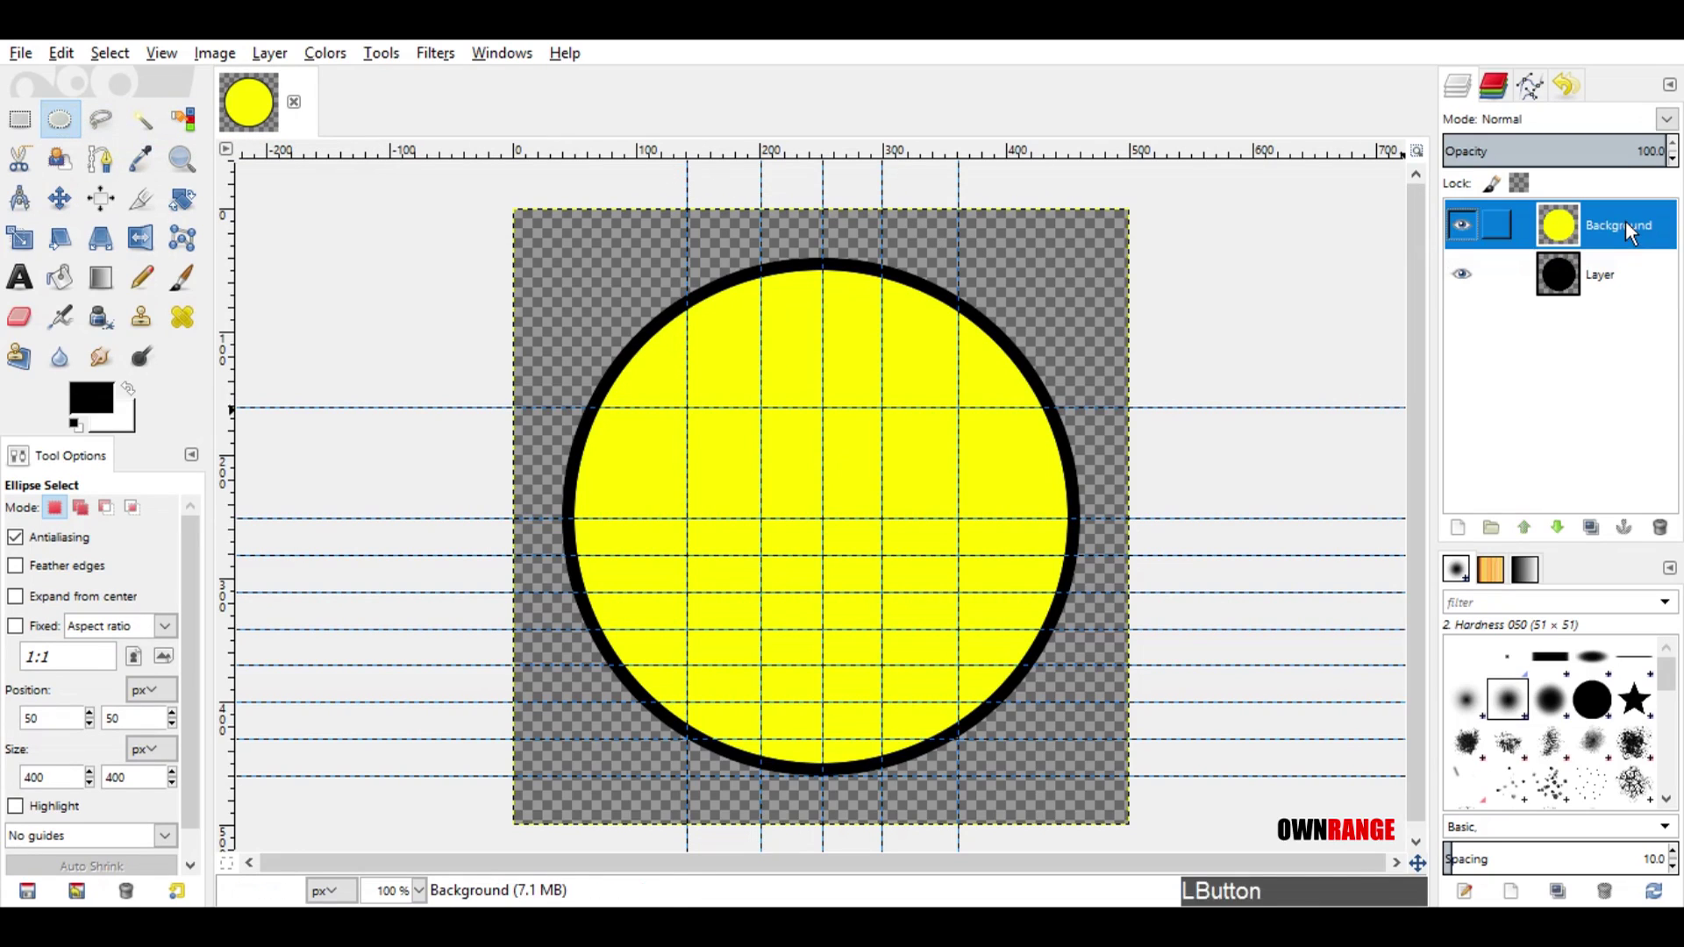
left_click(1455, 529)
left_click(1452, 740)
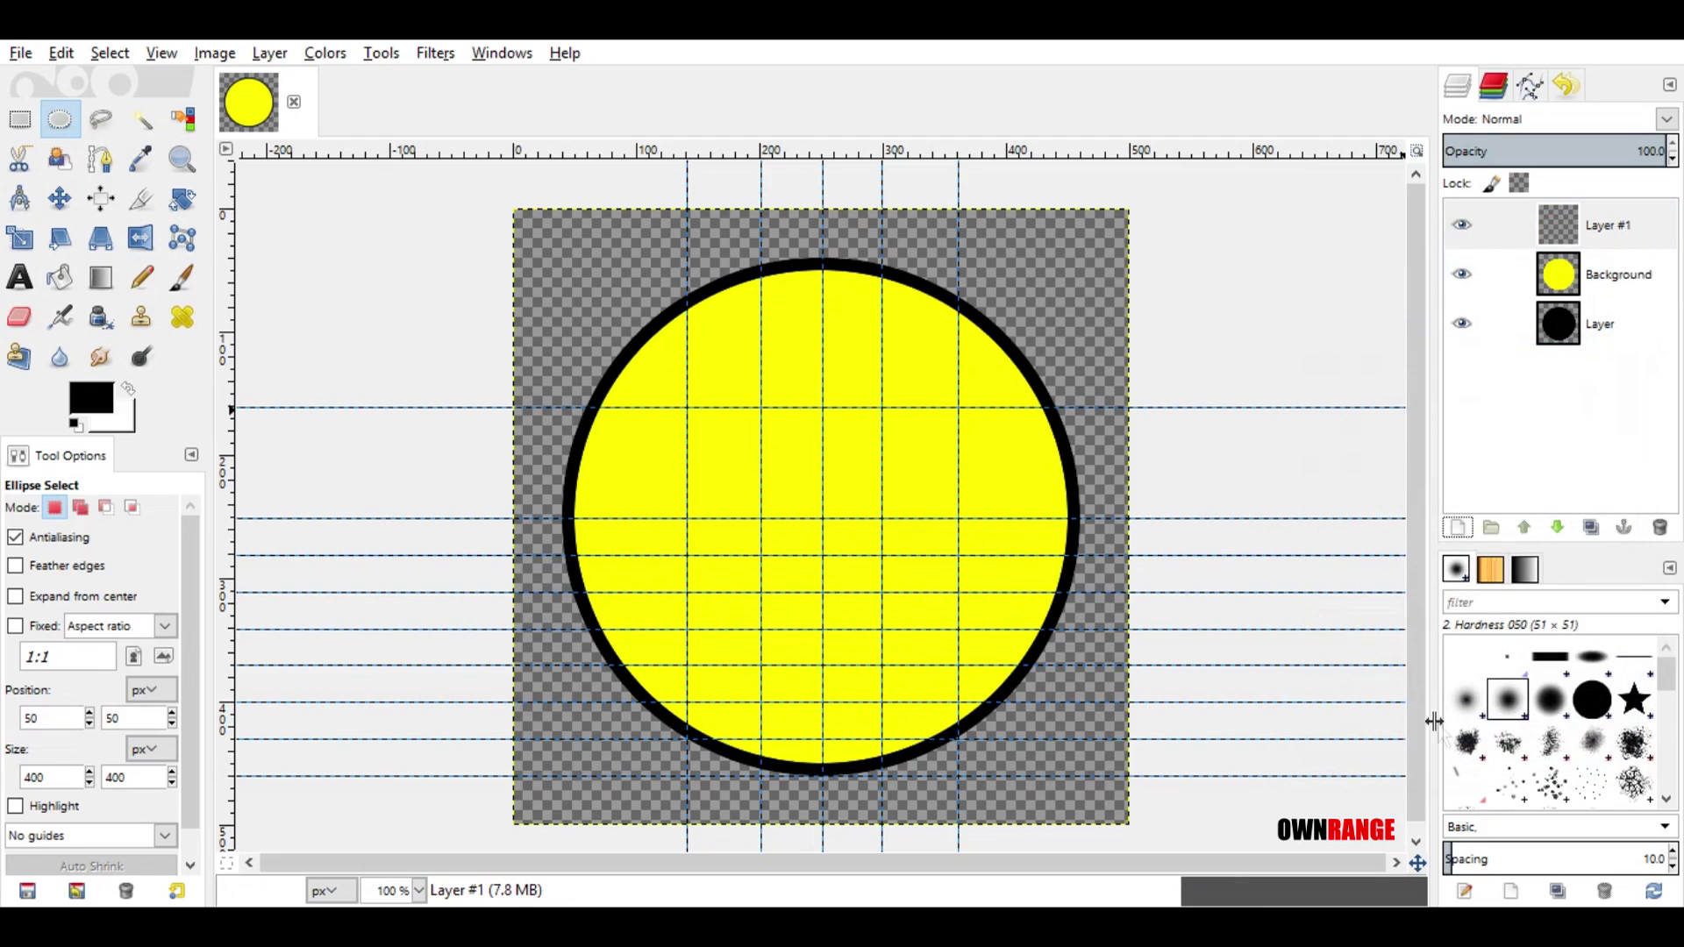
left_click_drag(706, 388, 844, 537)
double_click(35, 777)
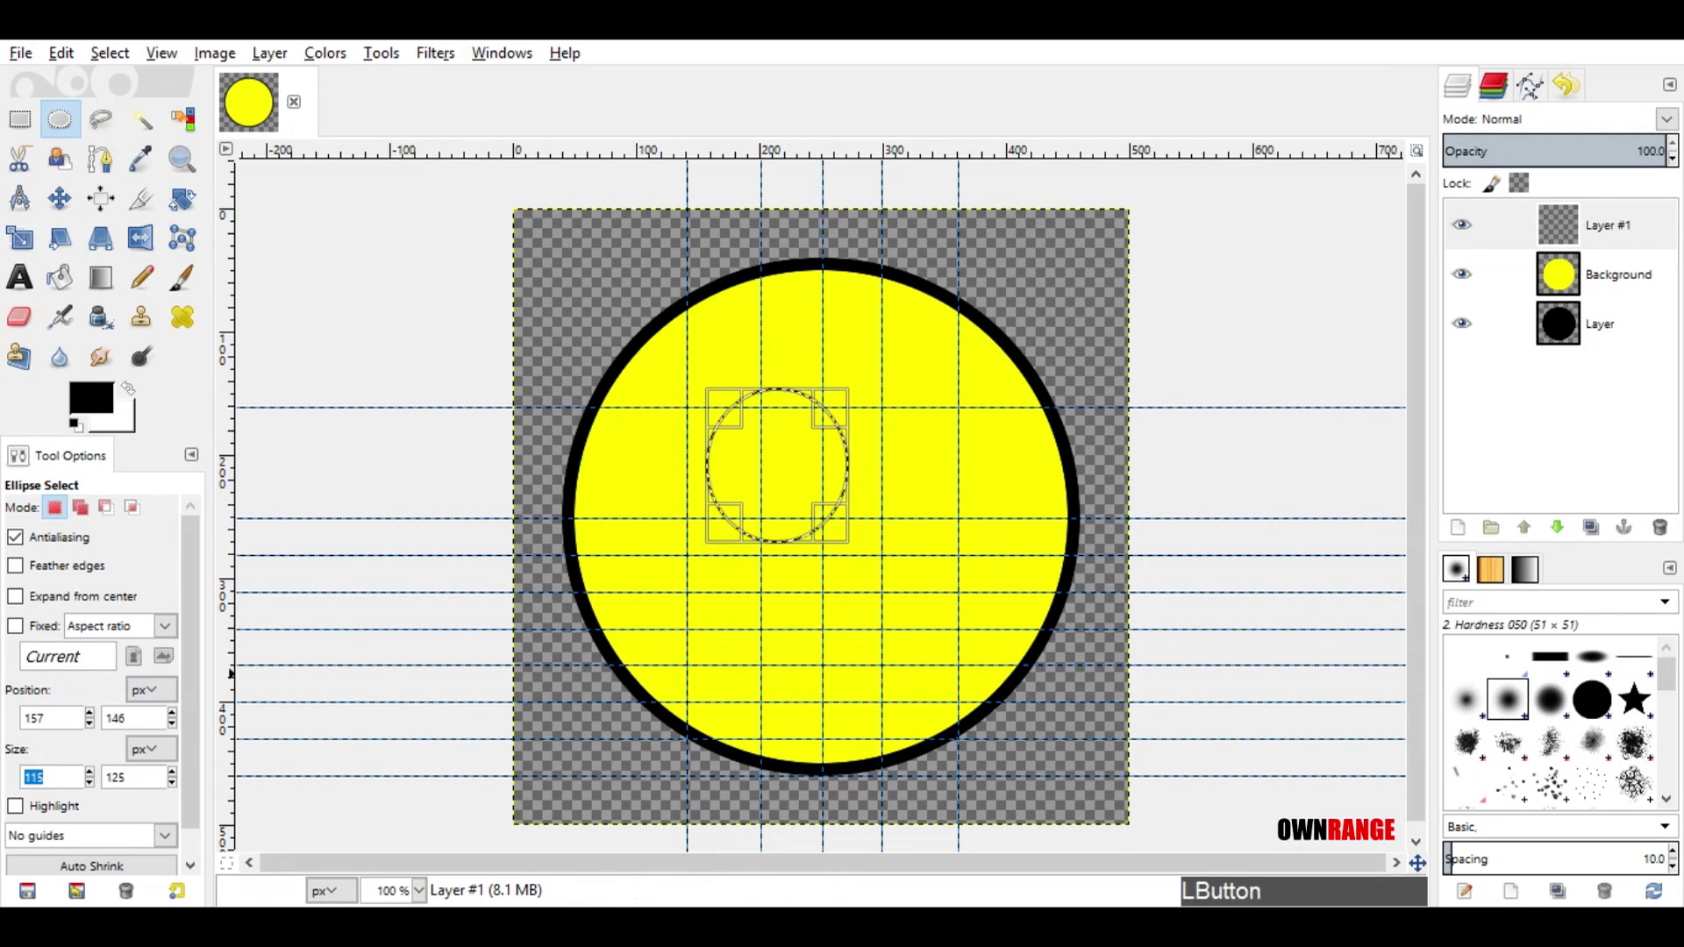
type("50")
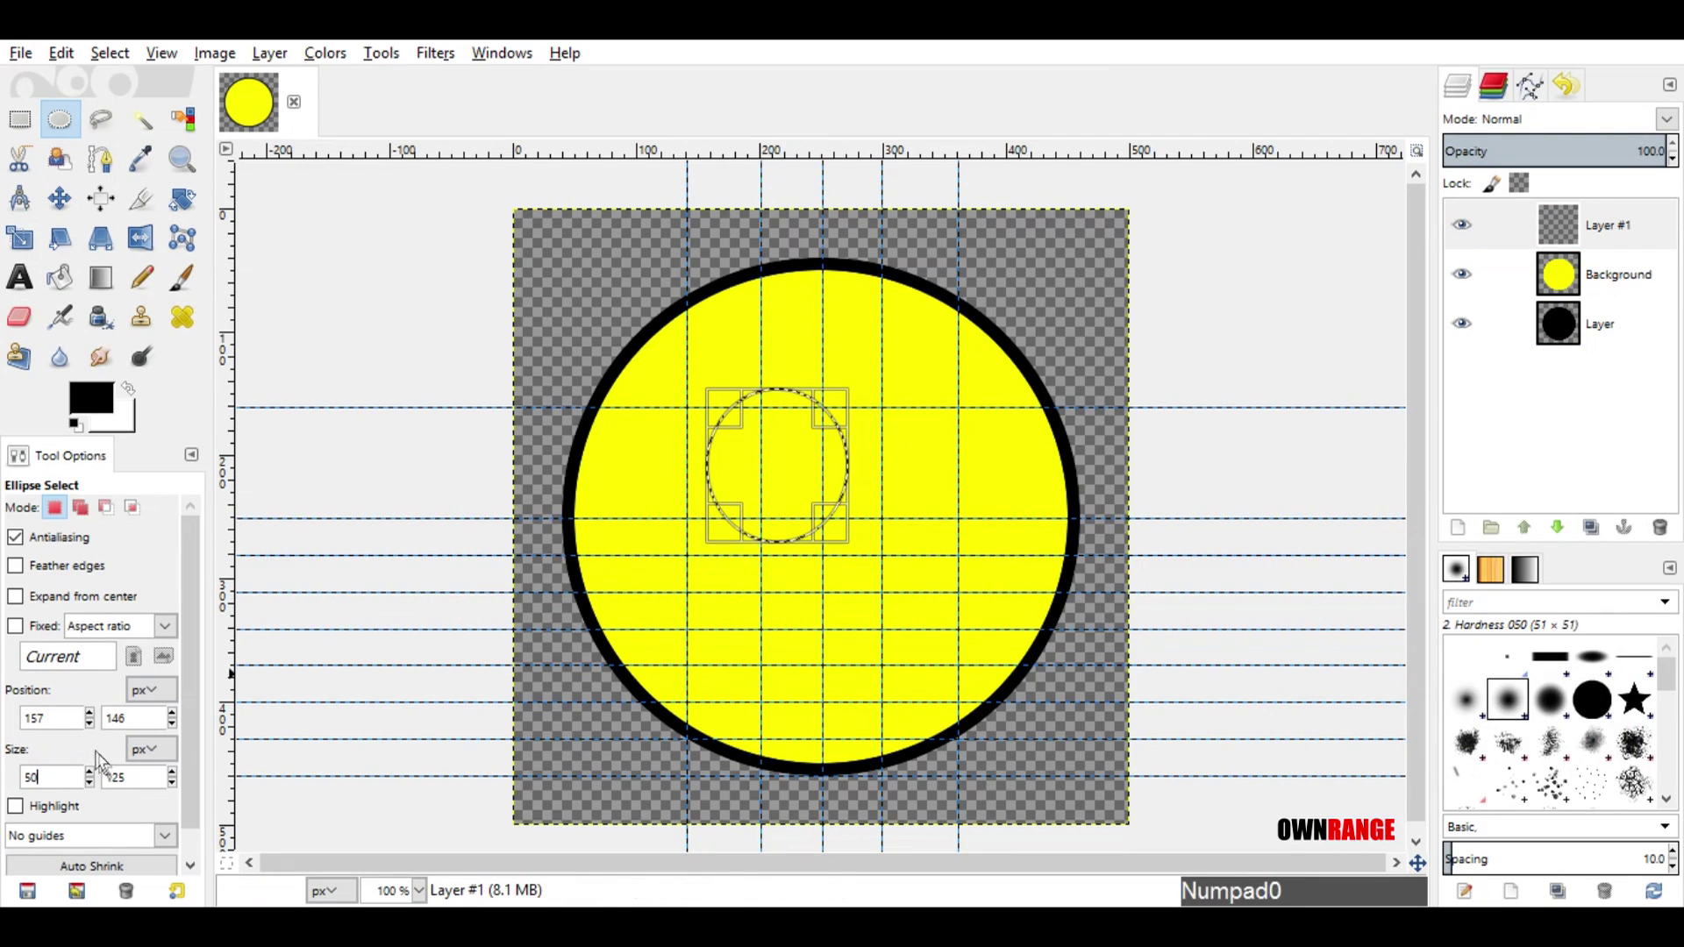
double_click(116, 777)
type("80")
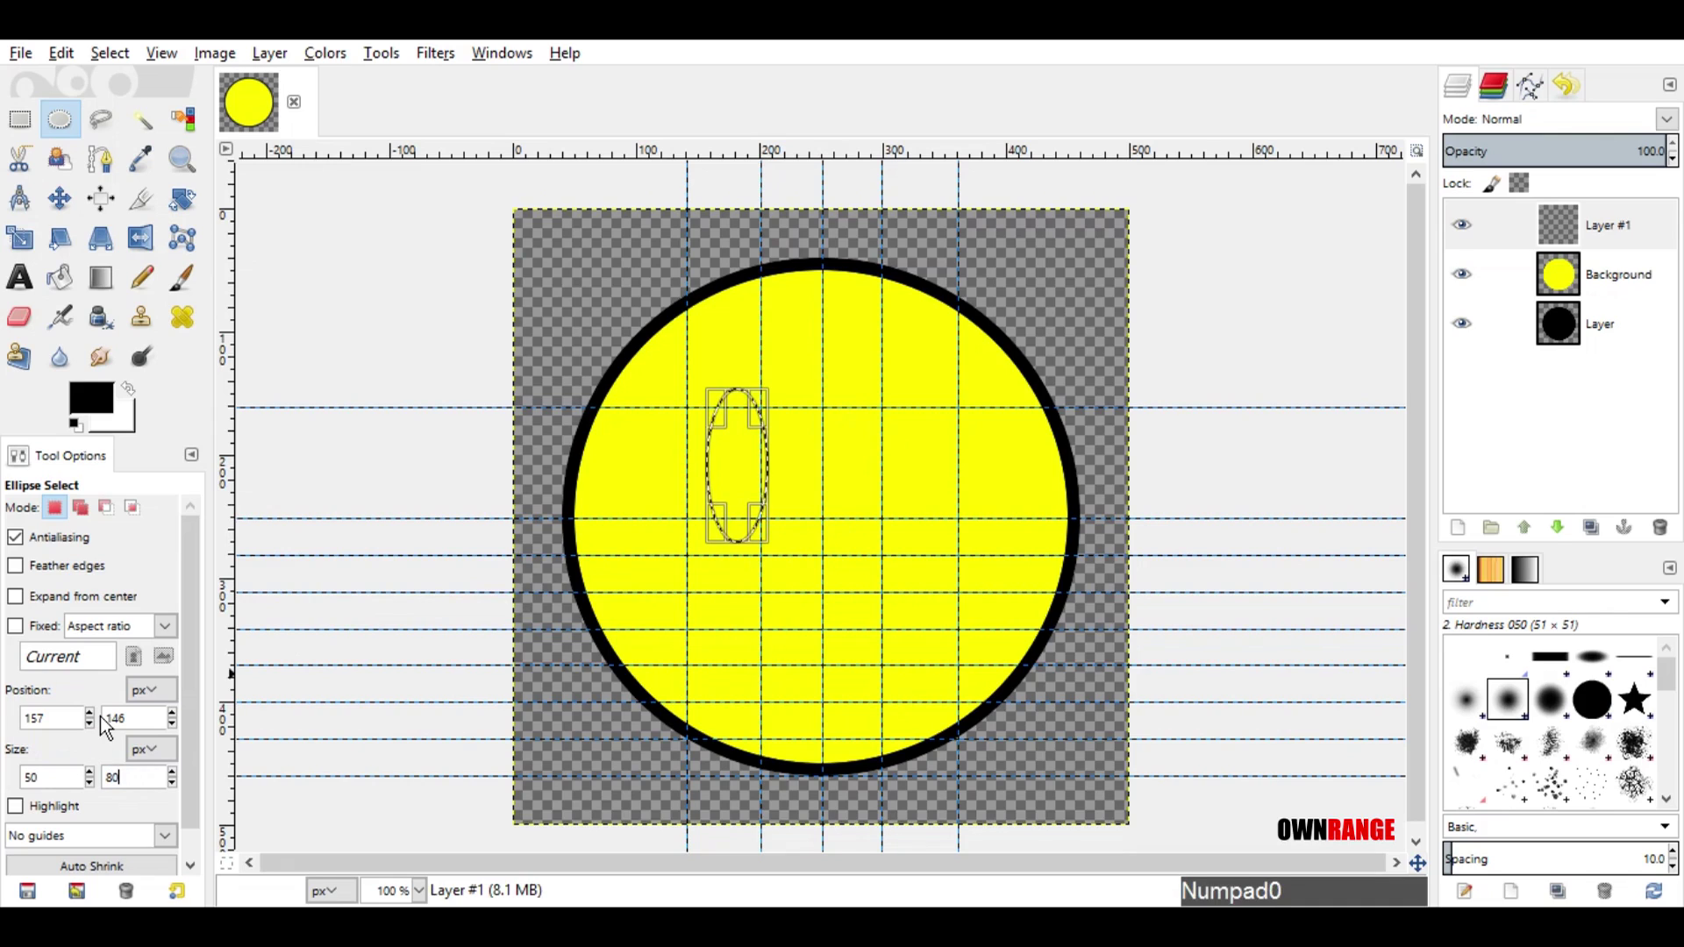
key("Return")
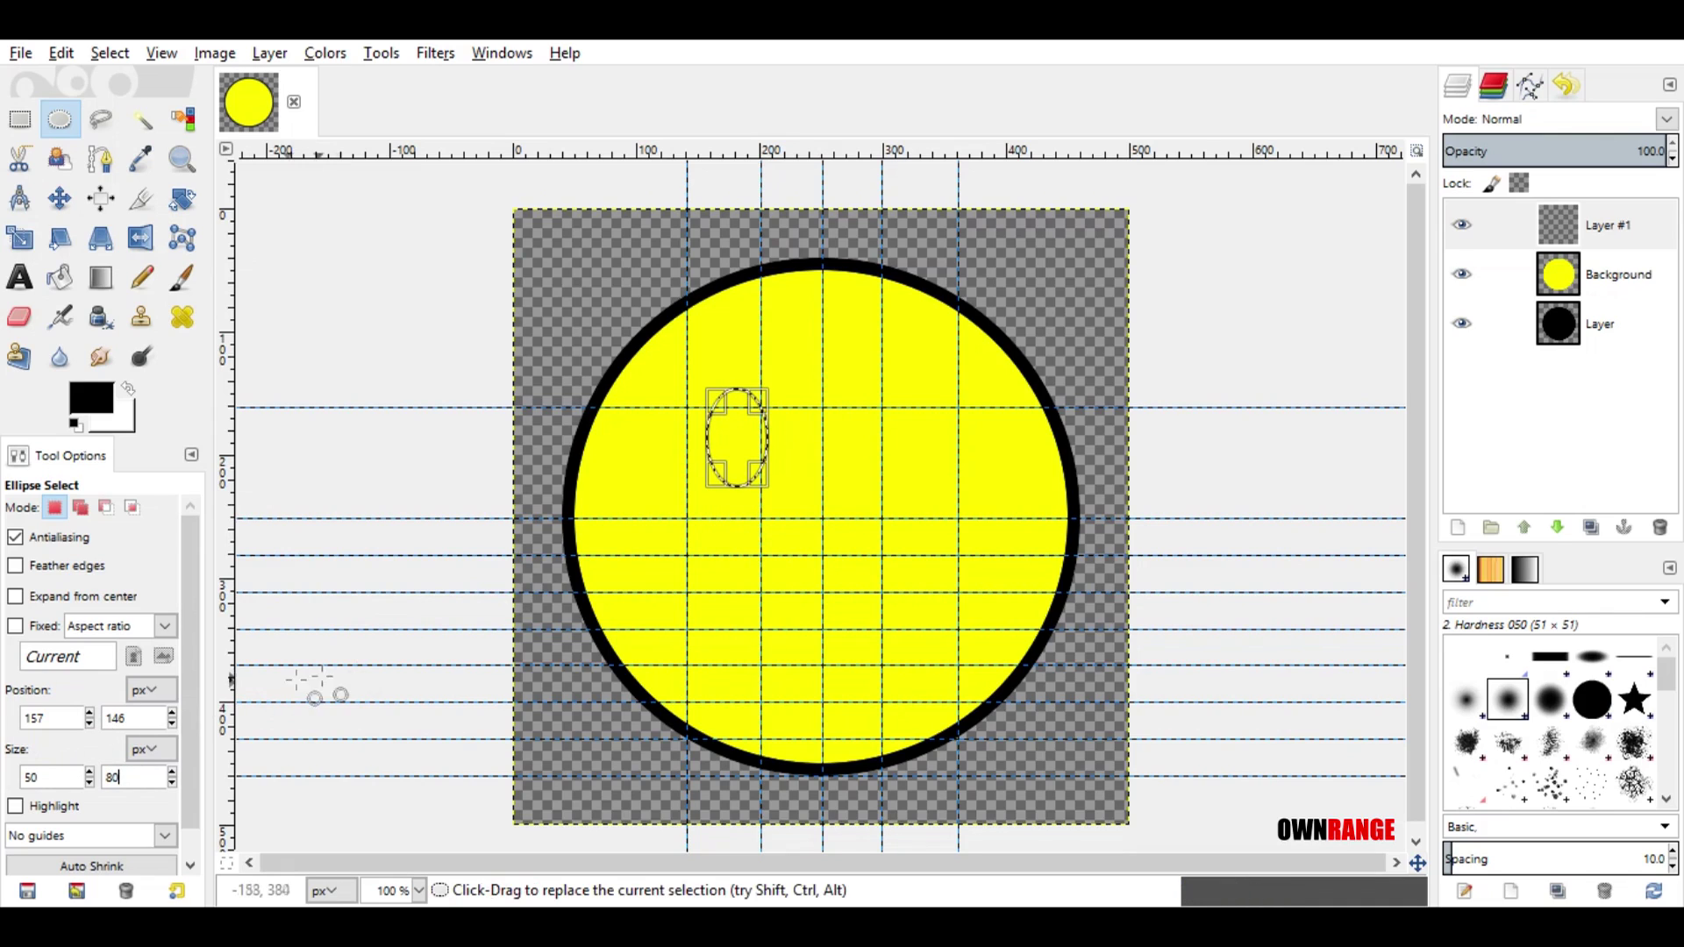
Step: Move the oval up into the left-eye position and bucket-fill it black
left_click_drag(730, 450, 749, 421)
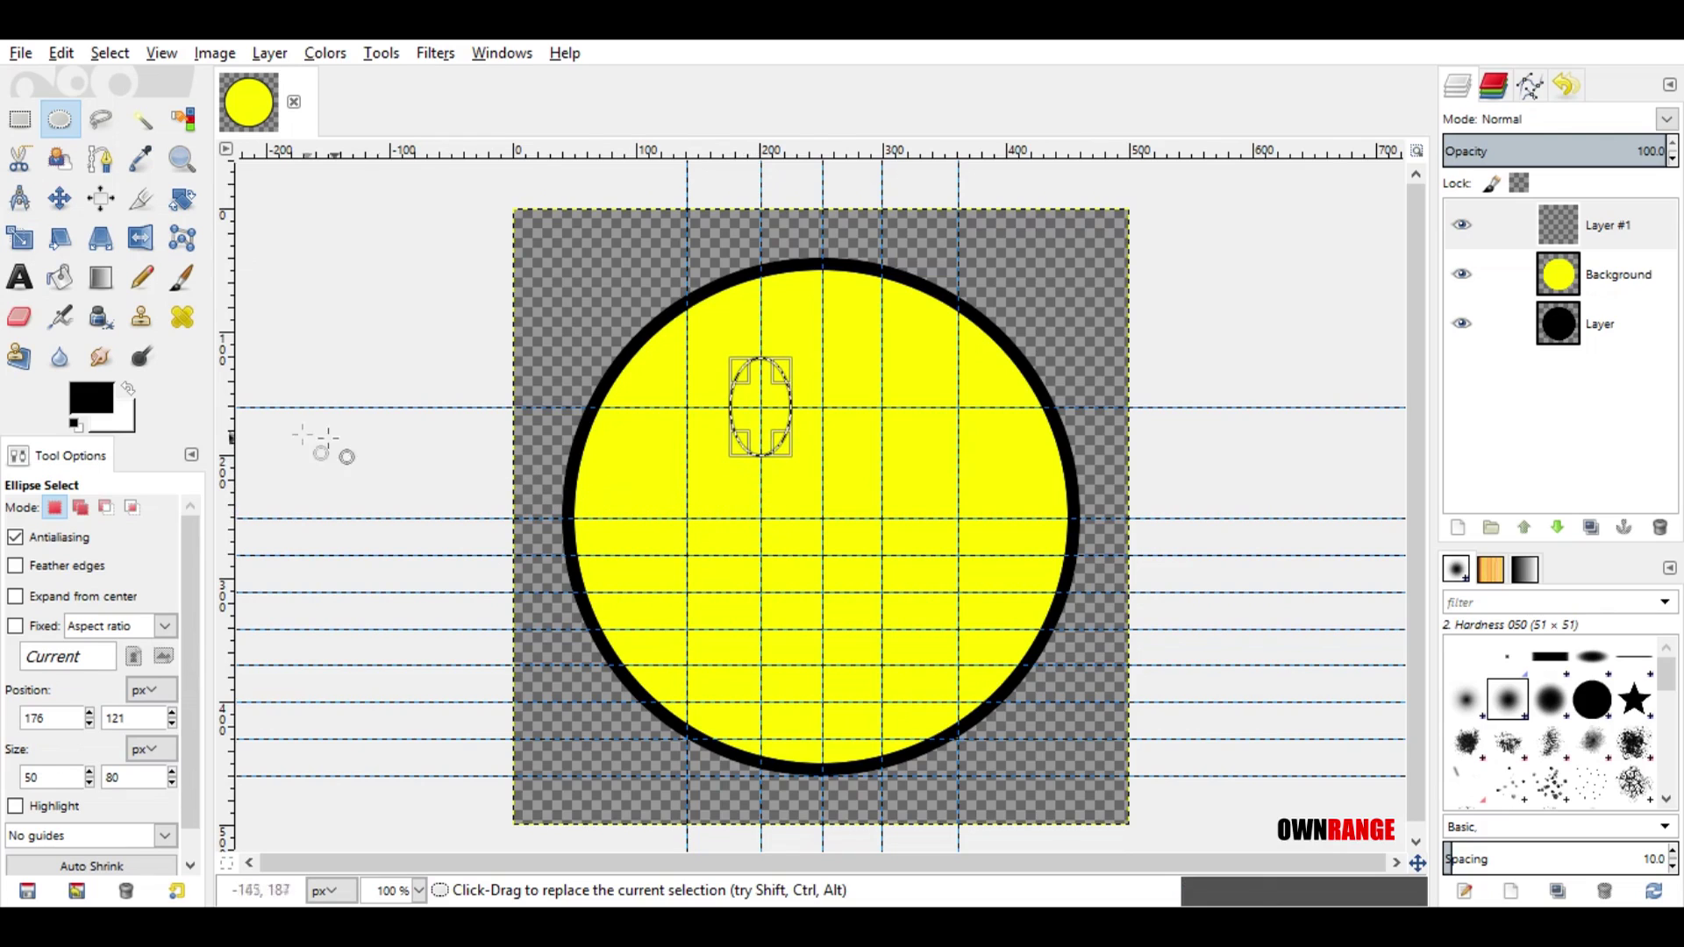
left_click(59, 277)
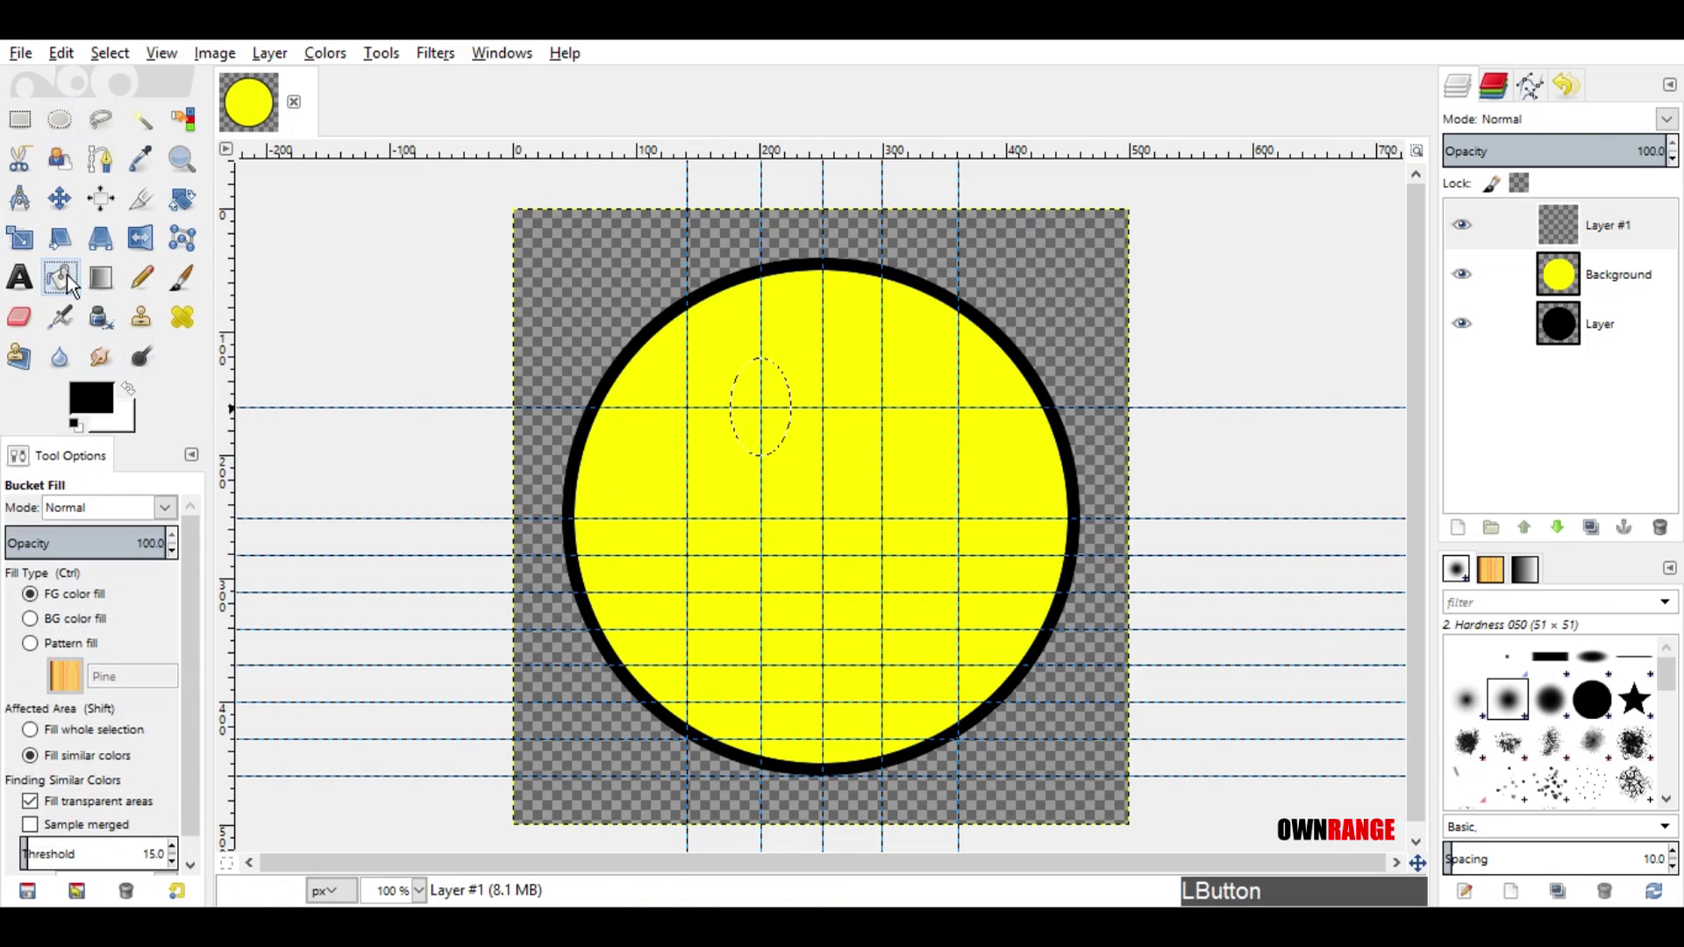
left_click(752, 393)
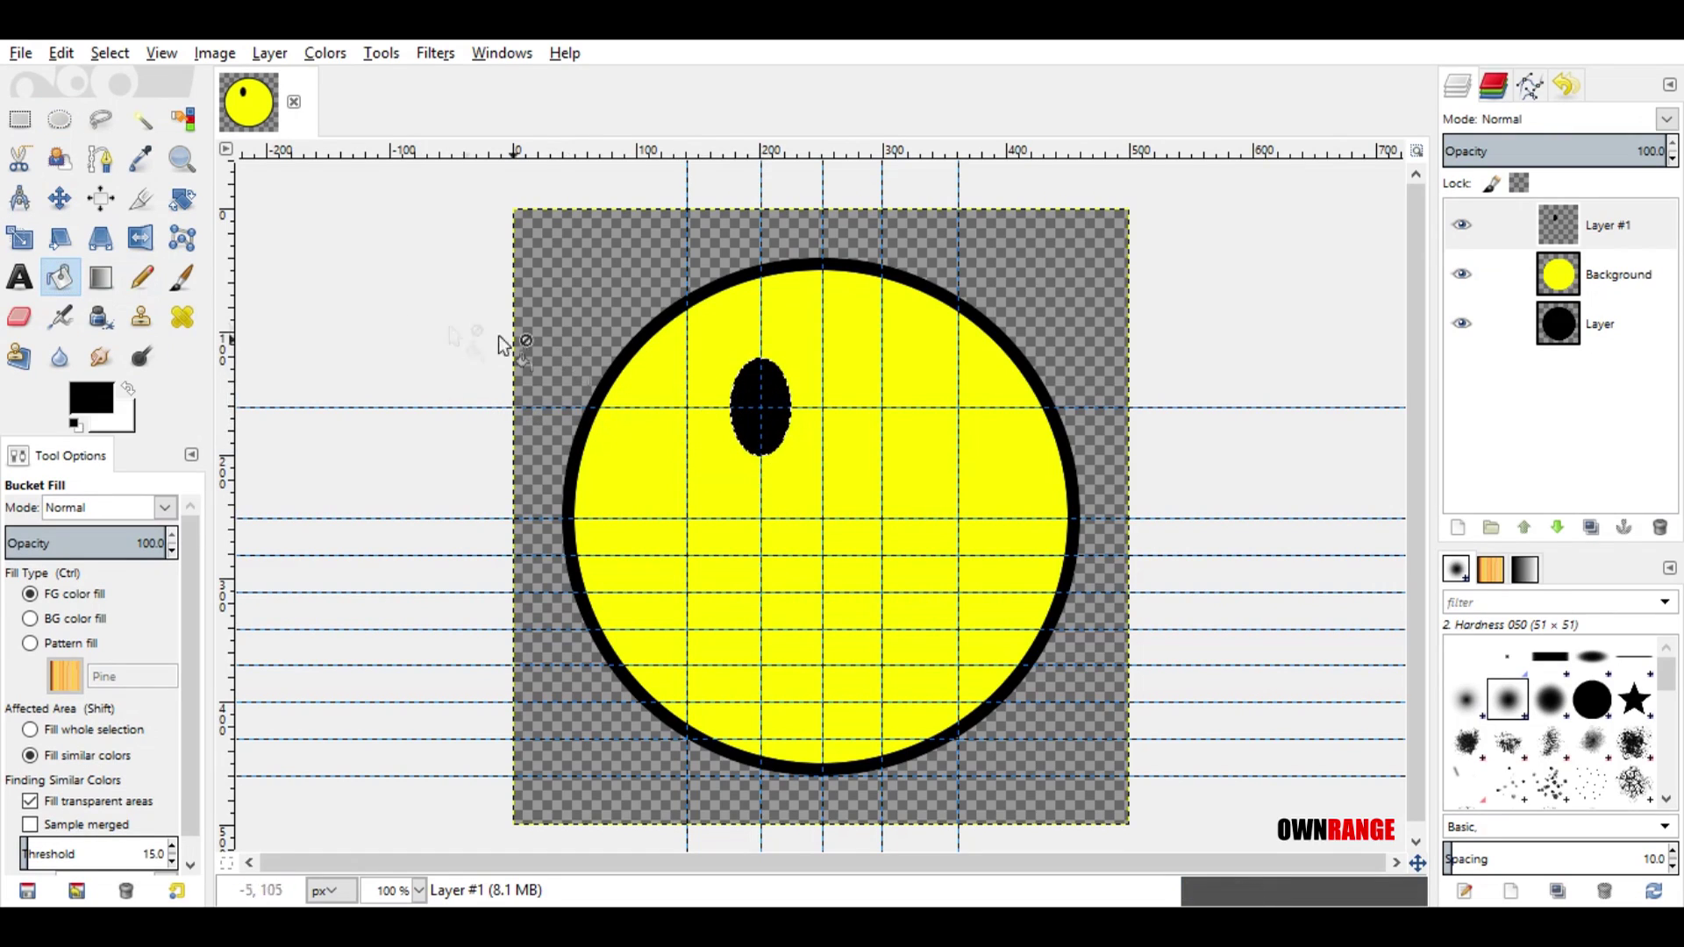
left_click(61, 120)
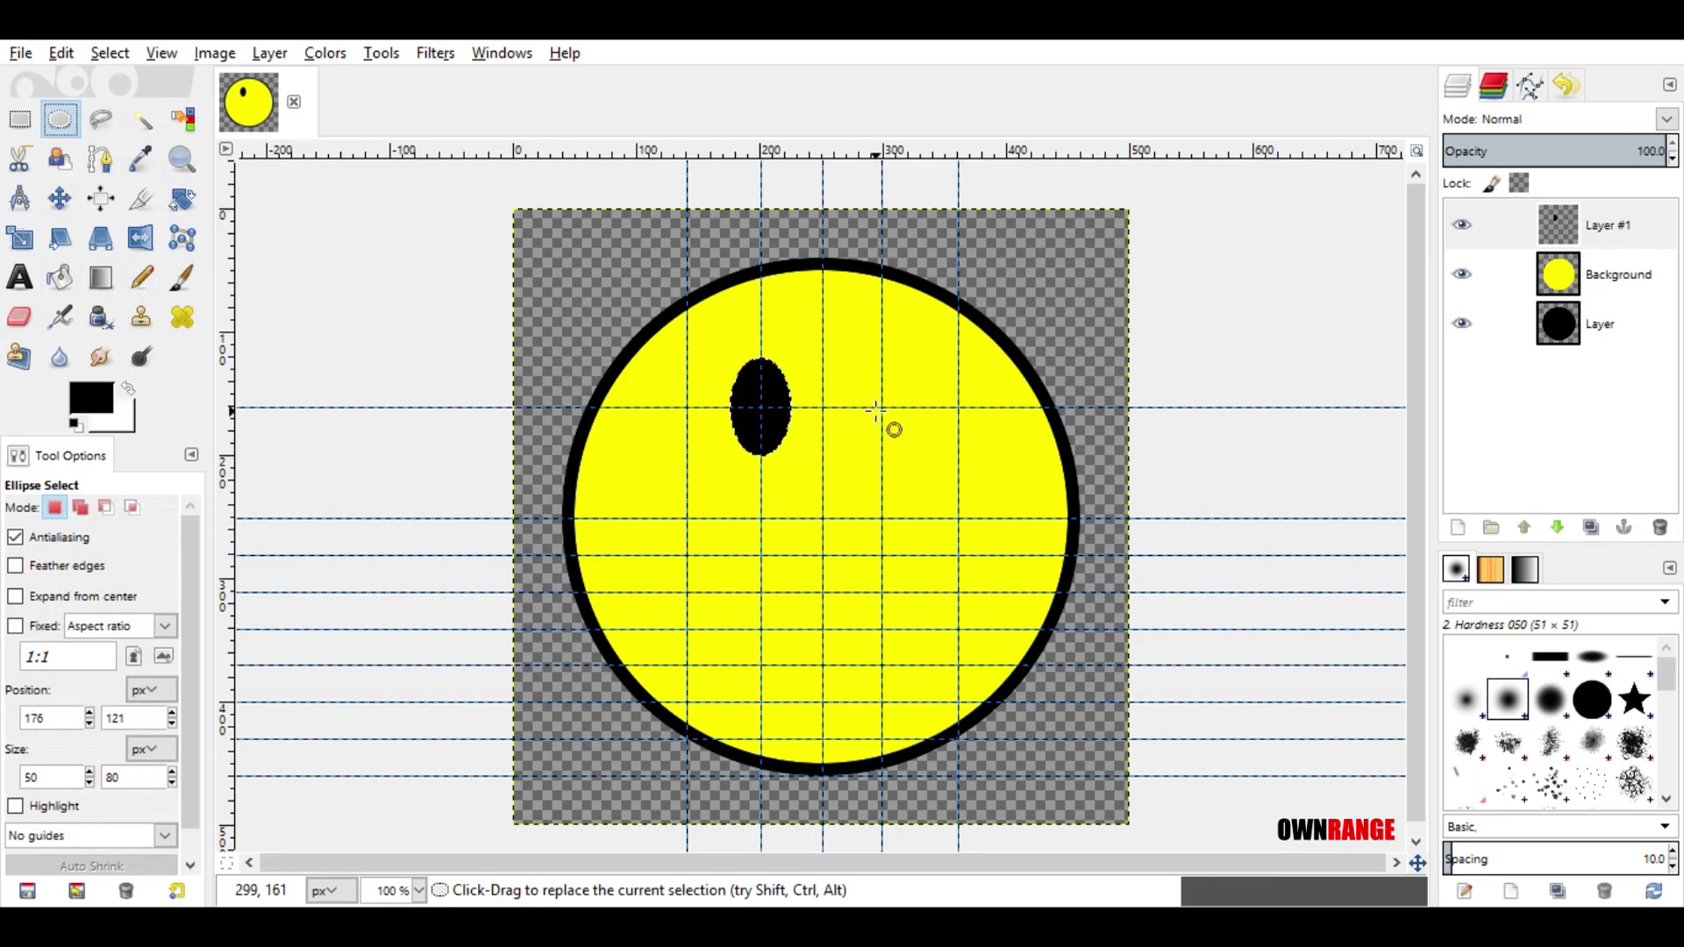
Step: Draw a second oval selection sized 50 × 80 px for the right eye
left_click_drag(842, 372, 956, 510)
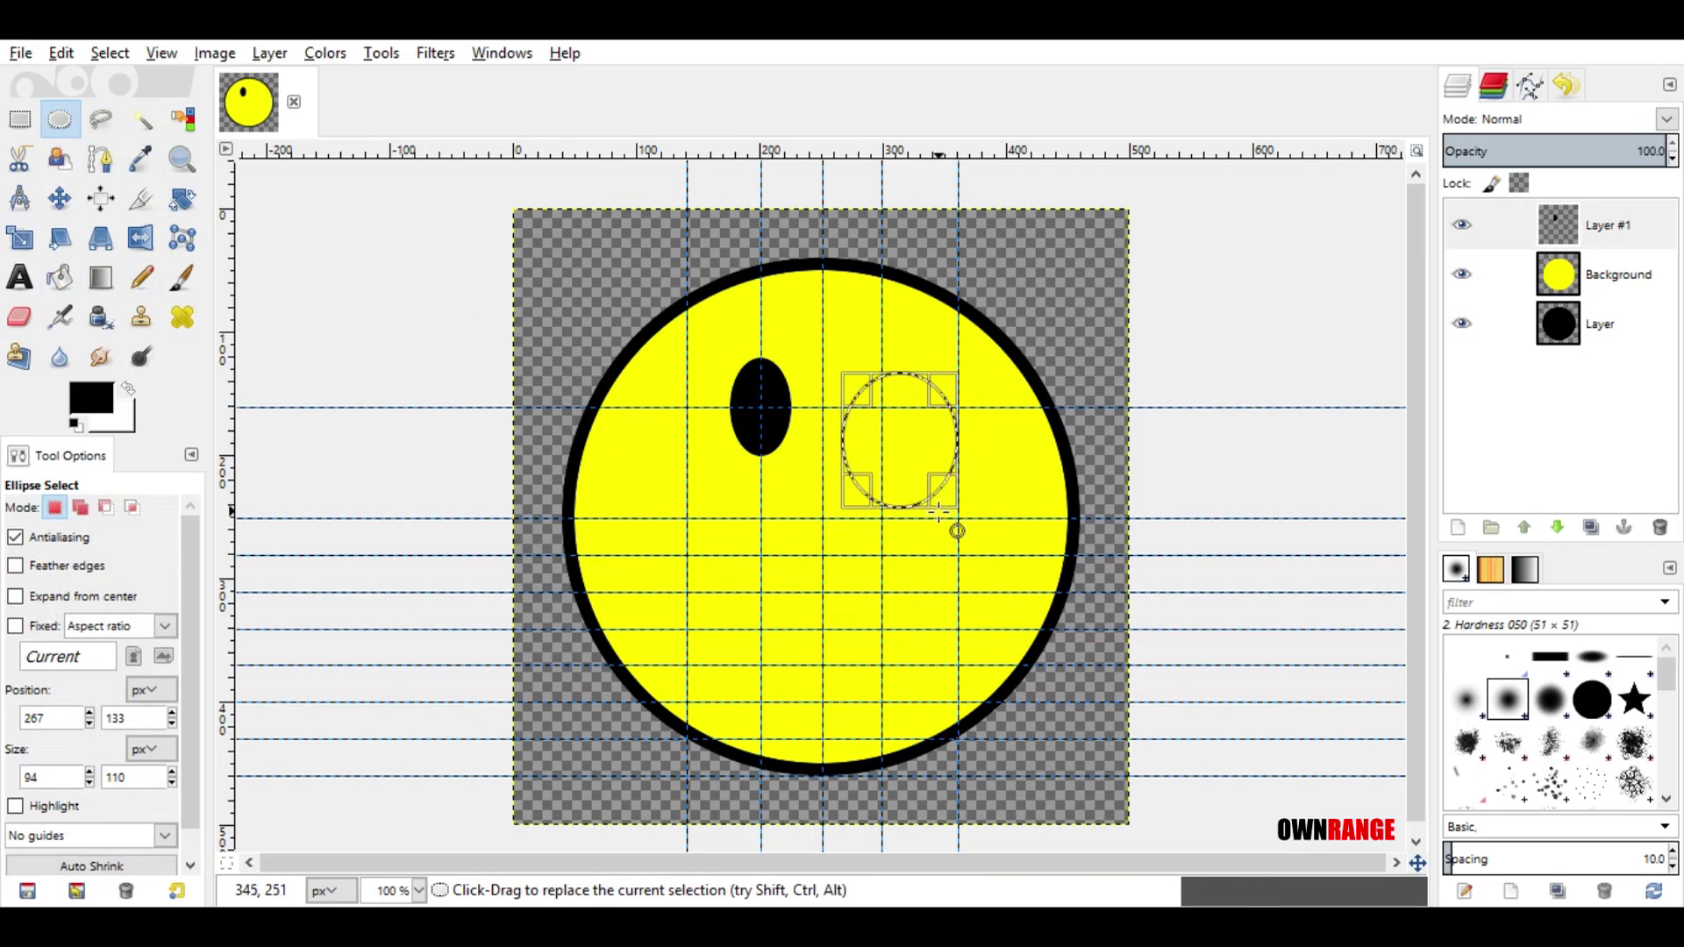
left_click_drag(50, 776, 14, 787)
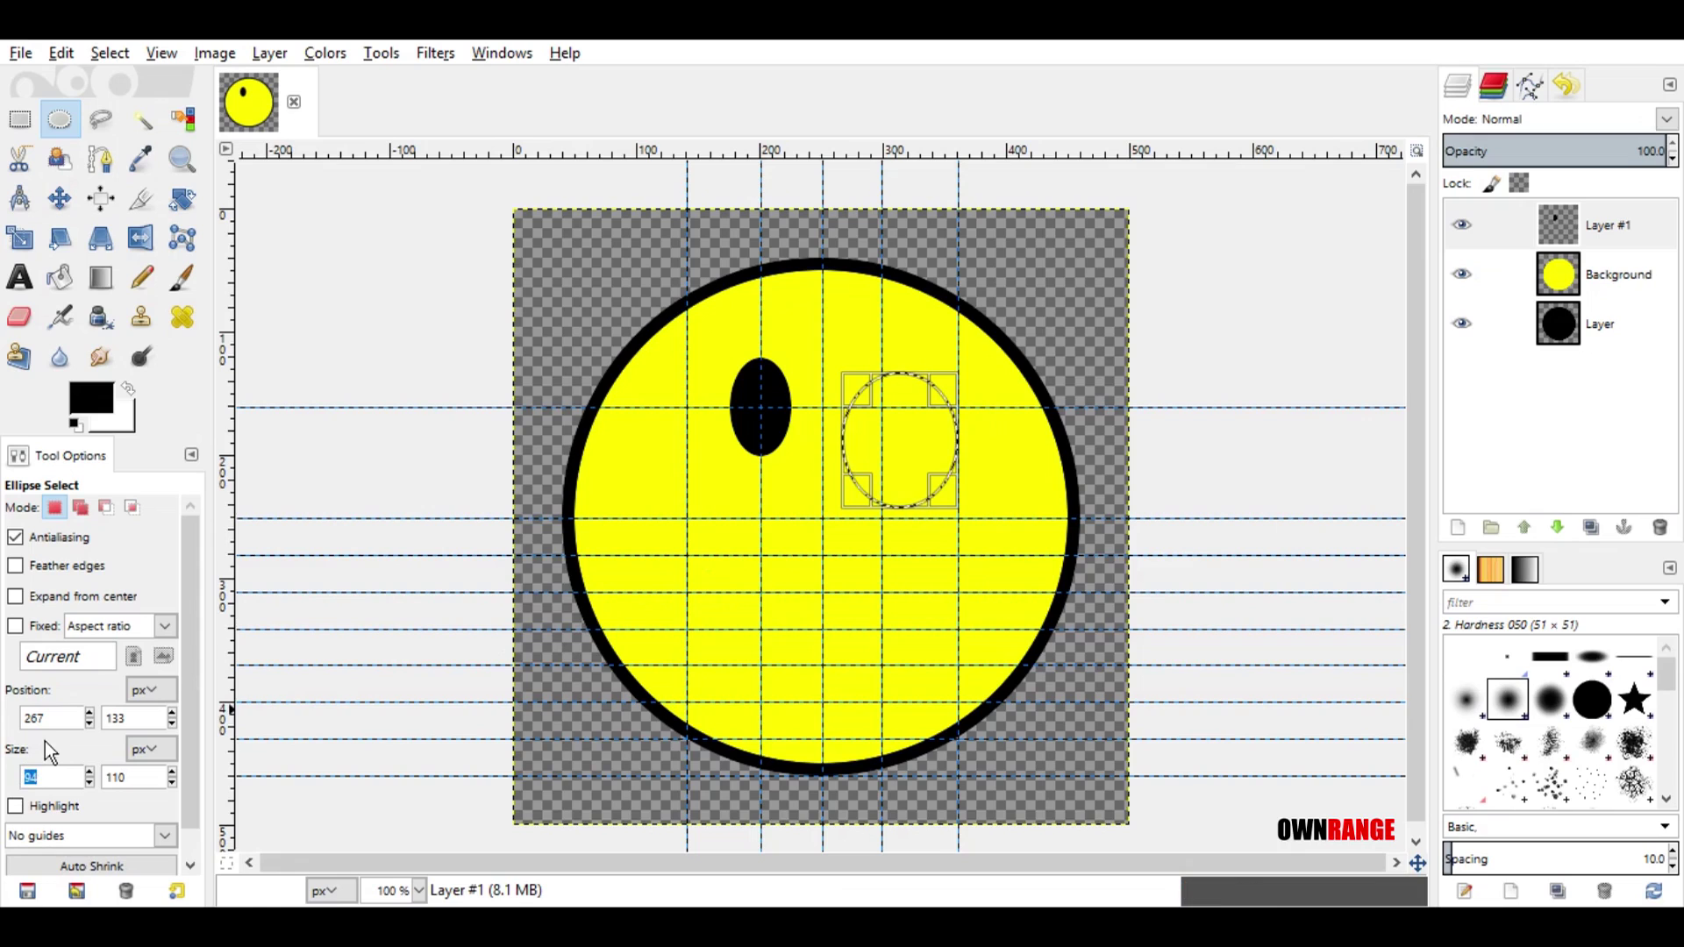
type("50")
left_click_drag(129, 778, 98, 763)
type("8")
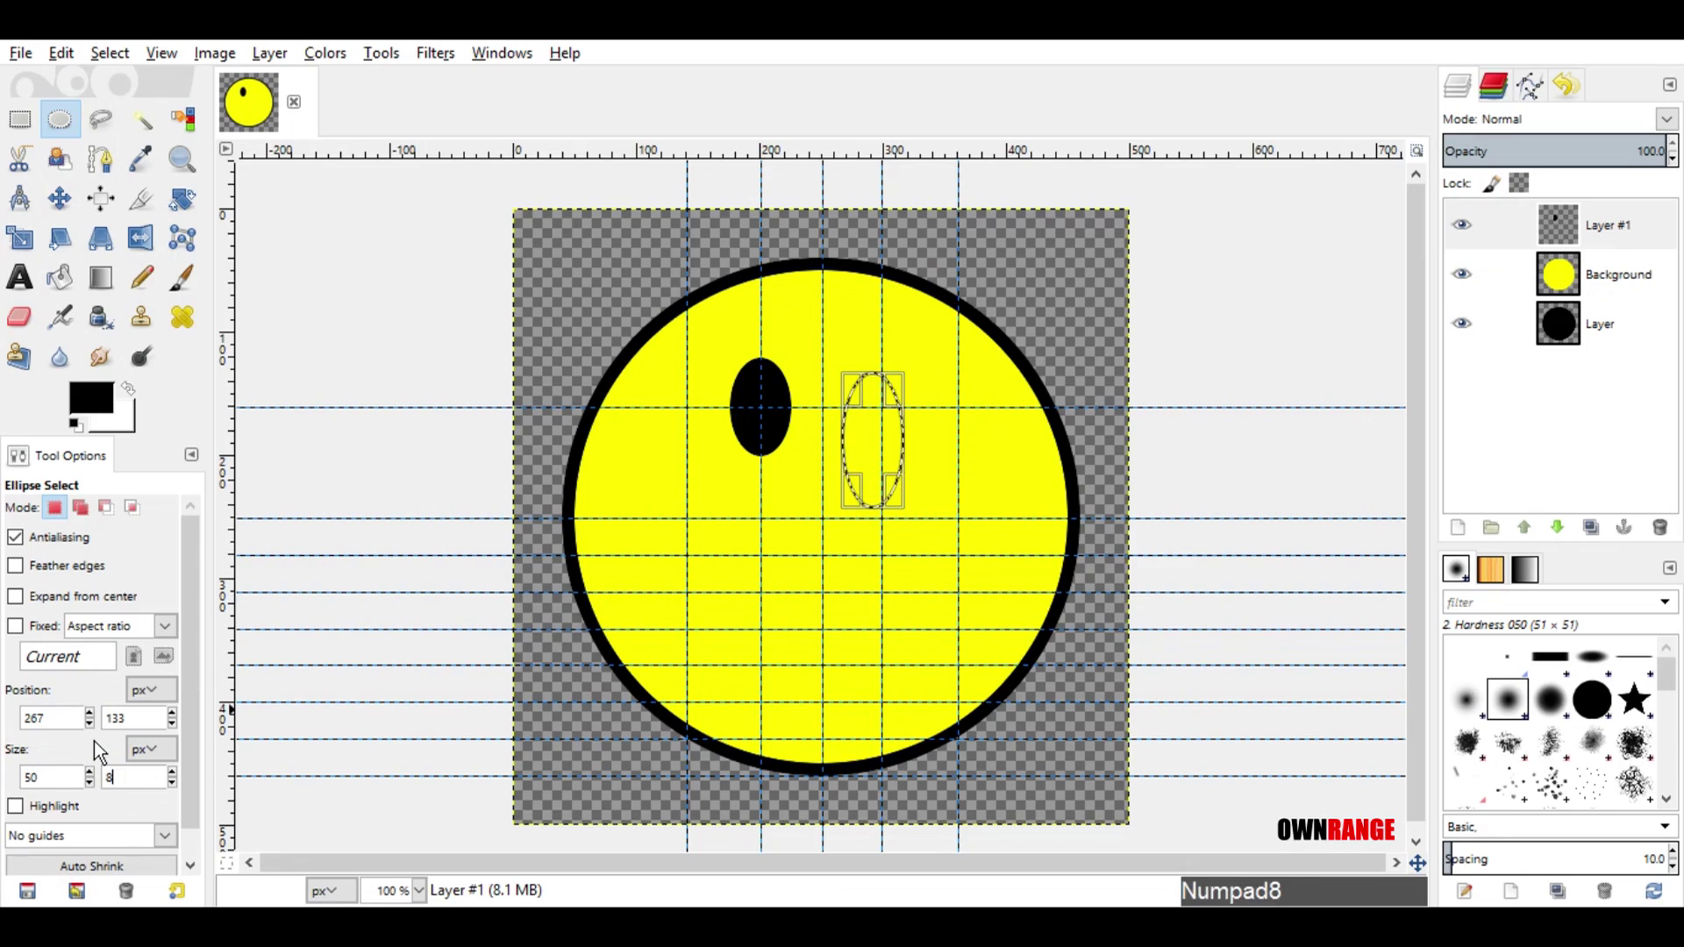
type("0")
key("Return")
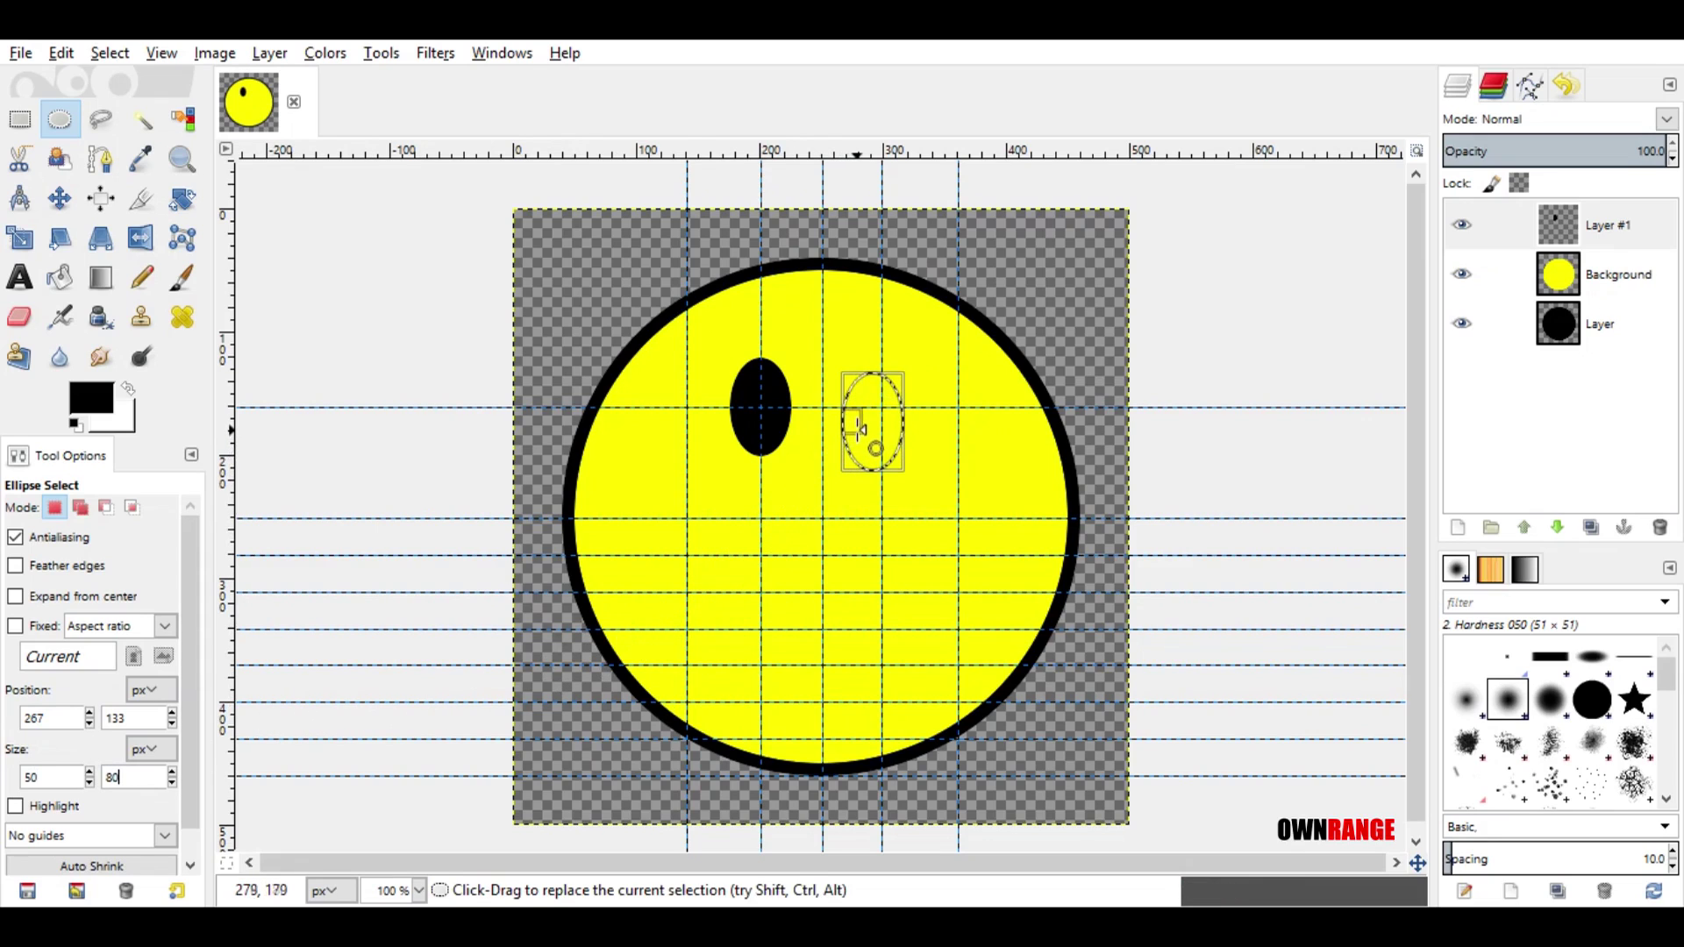
Step: Align the oval level with the left eye and bucket-fill it black
left_click_drag(866, 436, 869, 424)
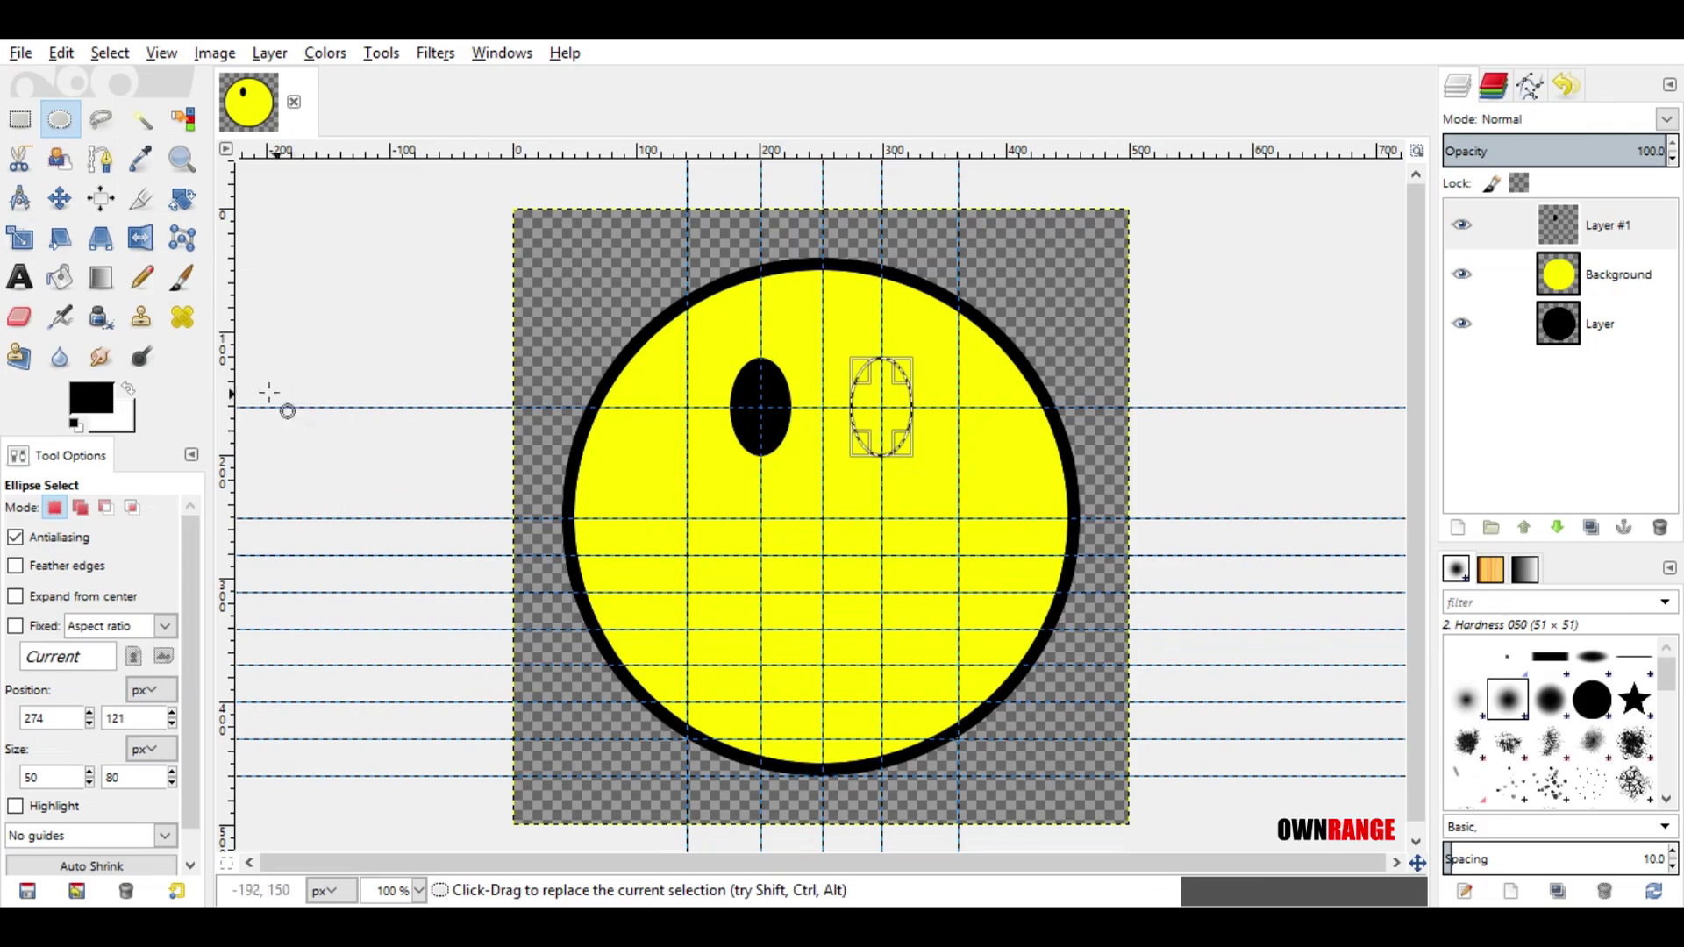
left_click(66, 281)
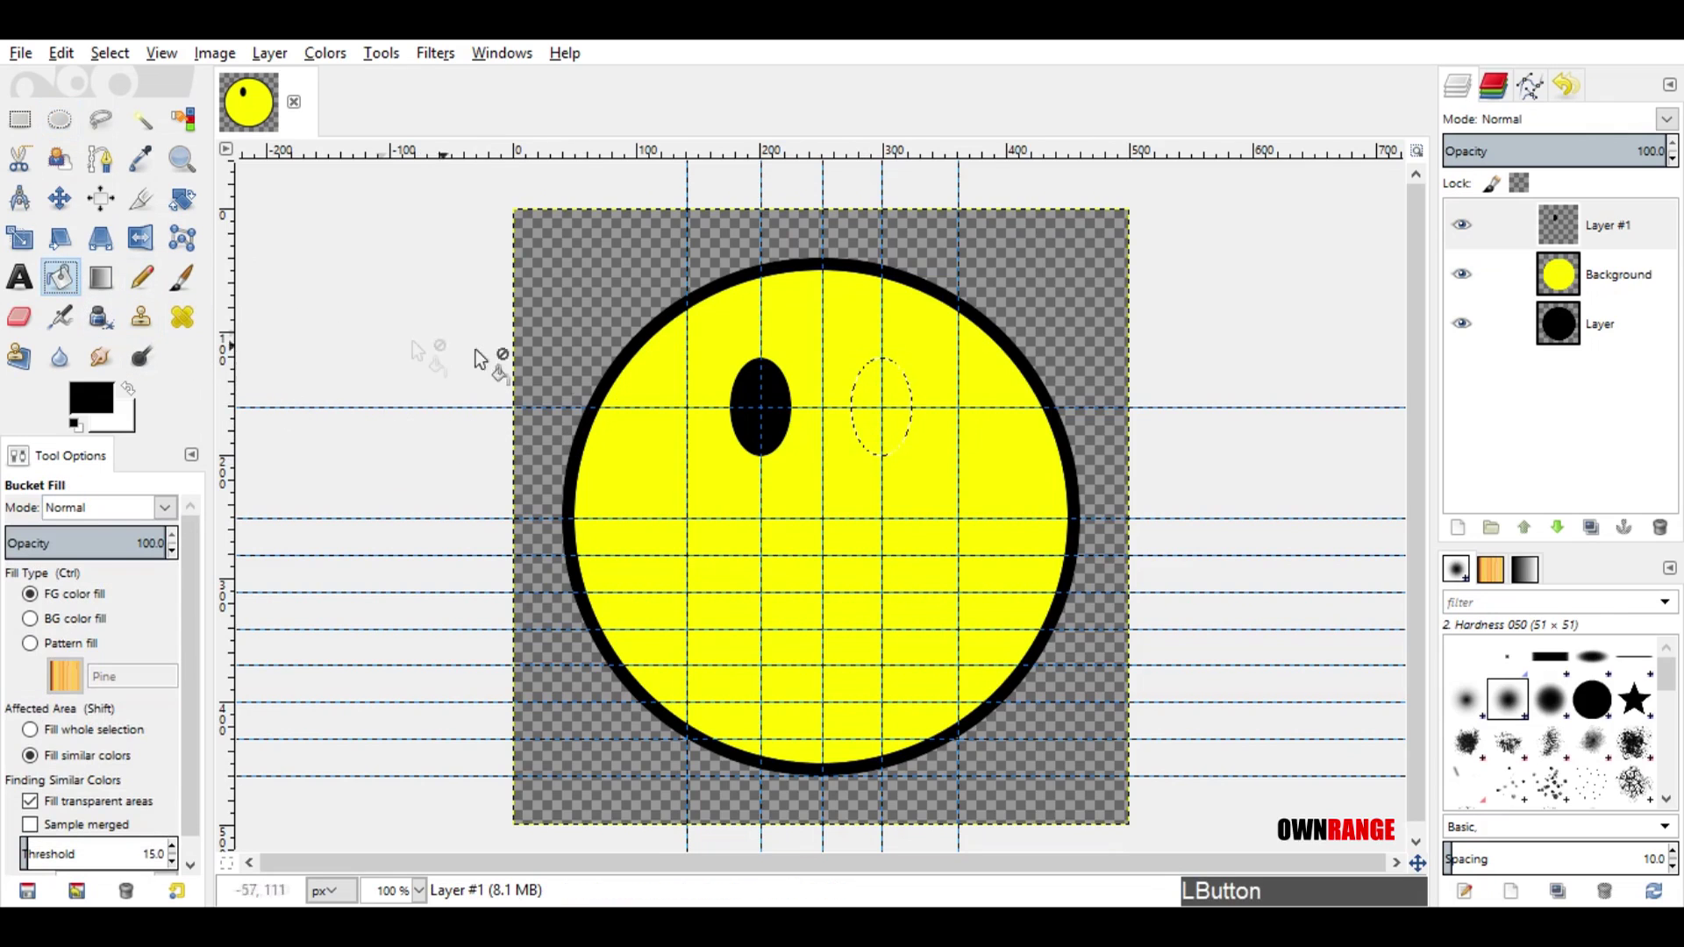
left_click(863, 393)
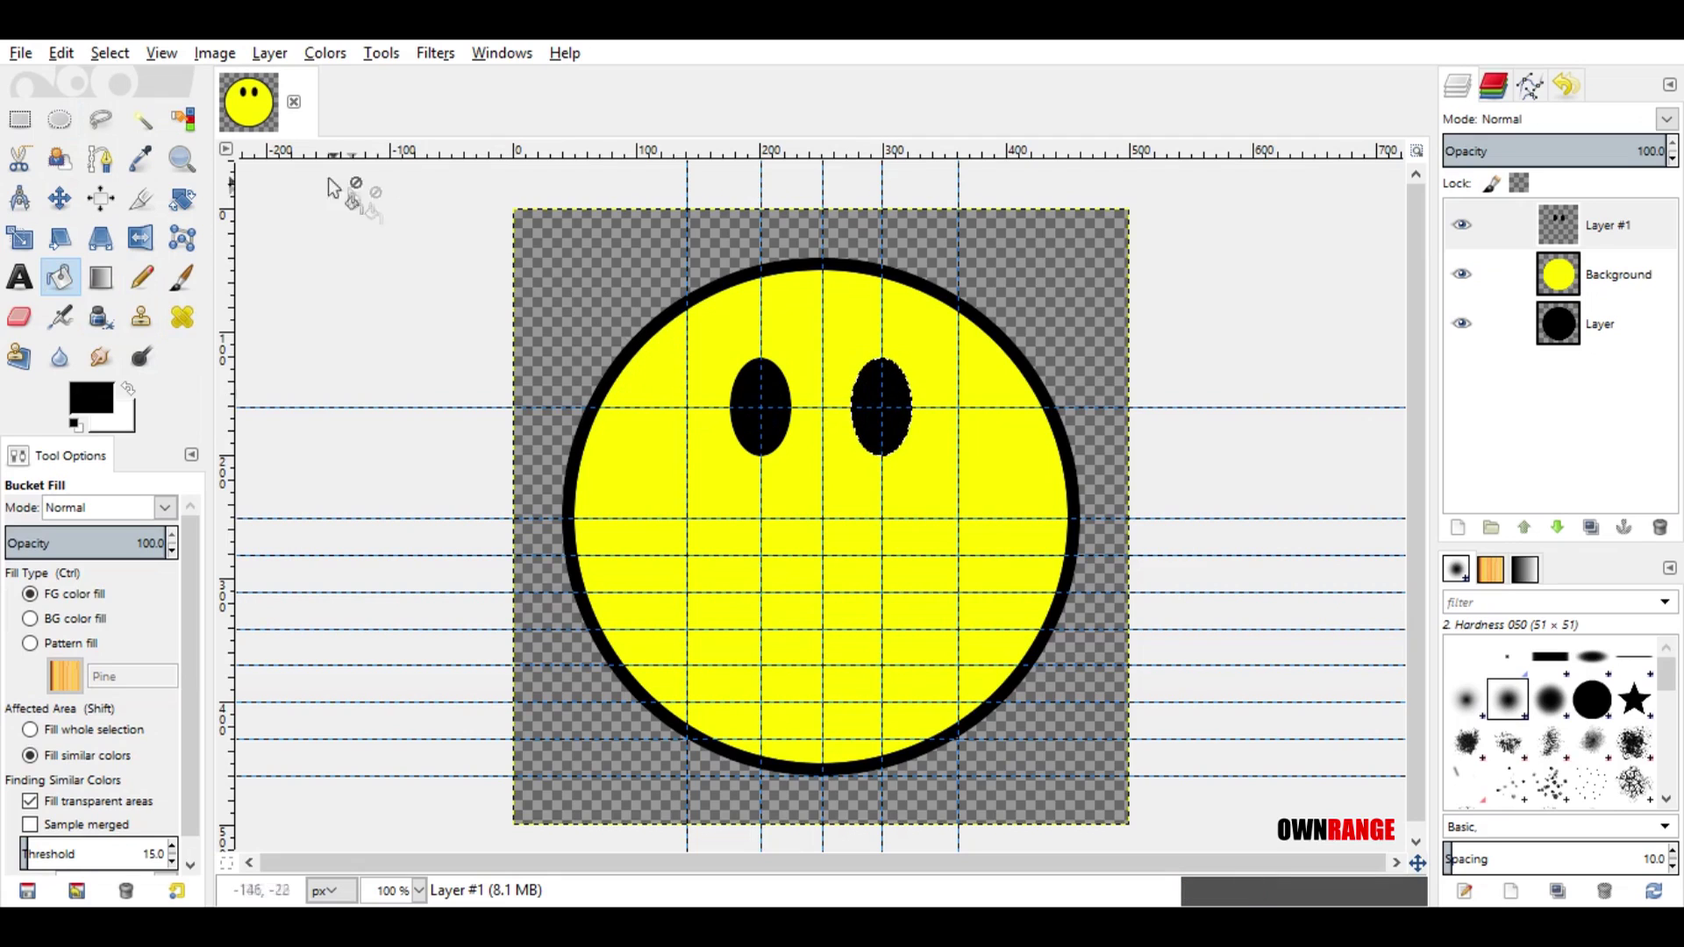
left_click(109, 53)
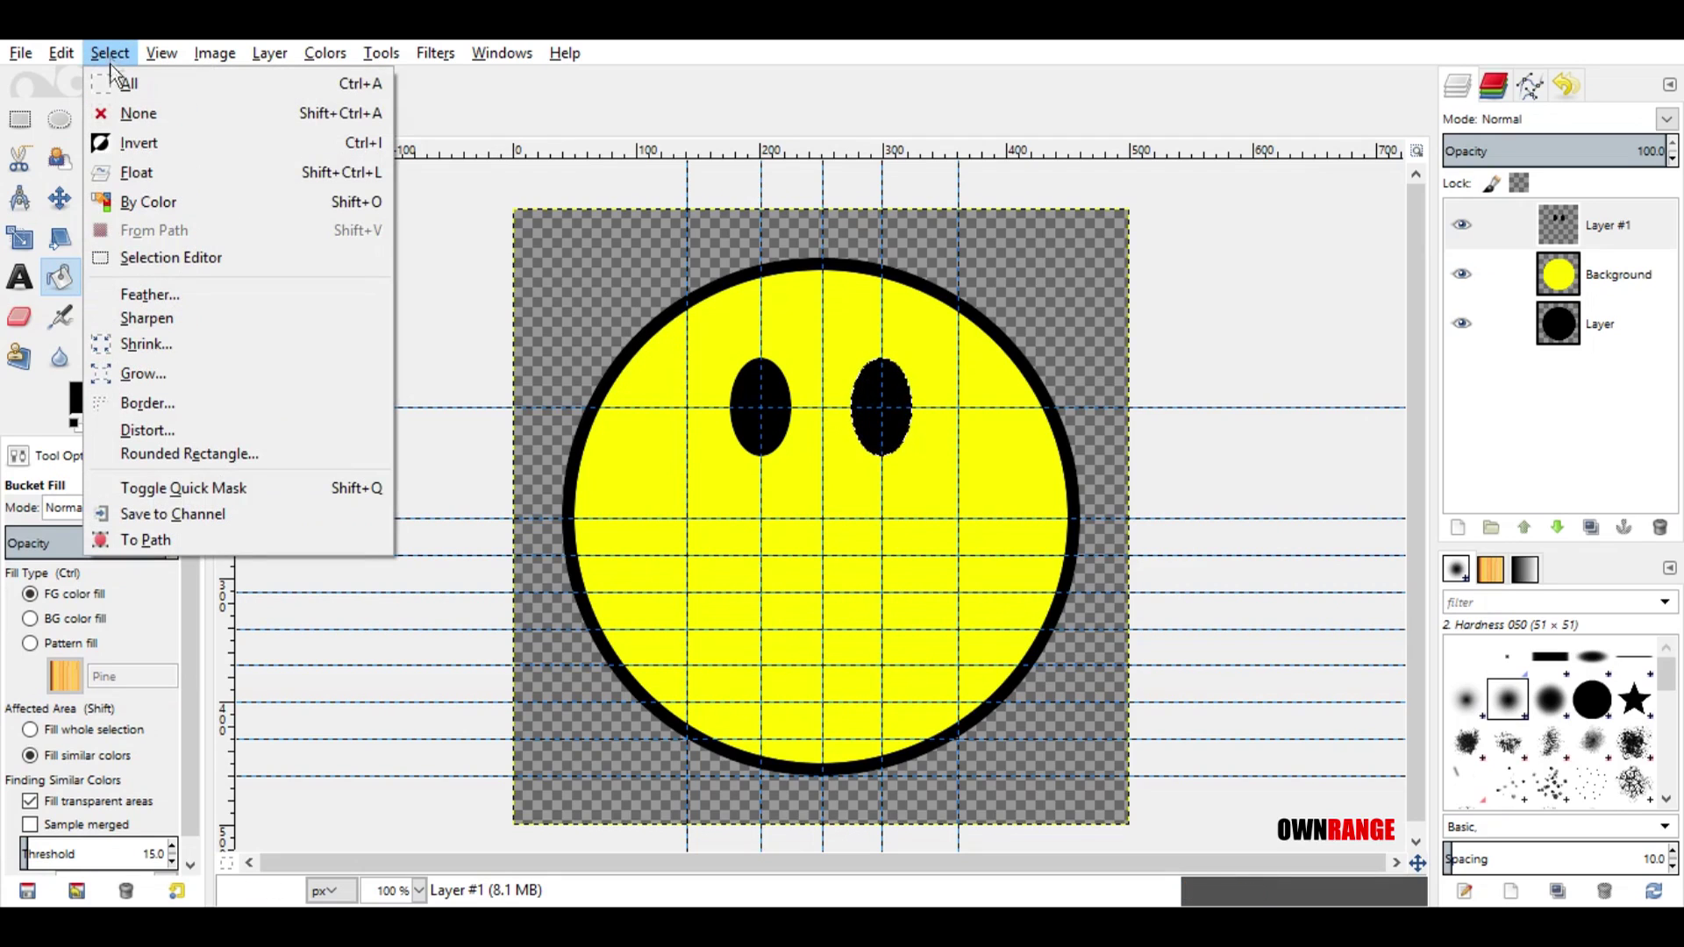
Step: Clear the selection and place a two-point path below the eyes, bending it downward
left_click(117, 112)
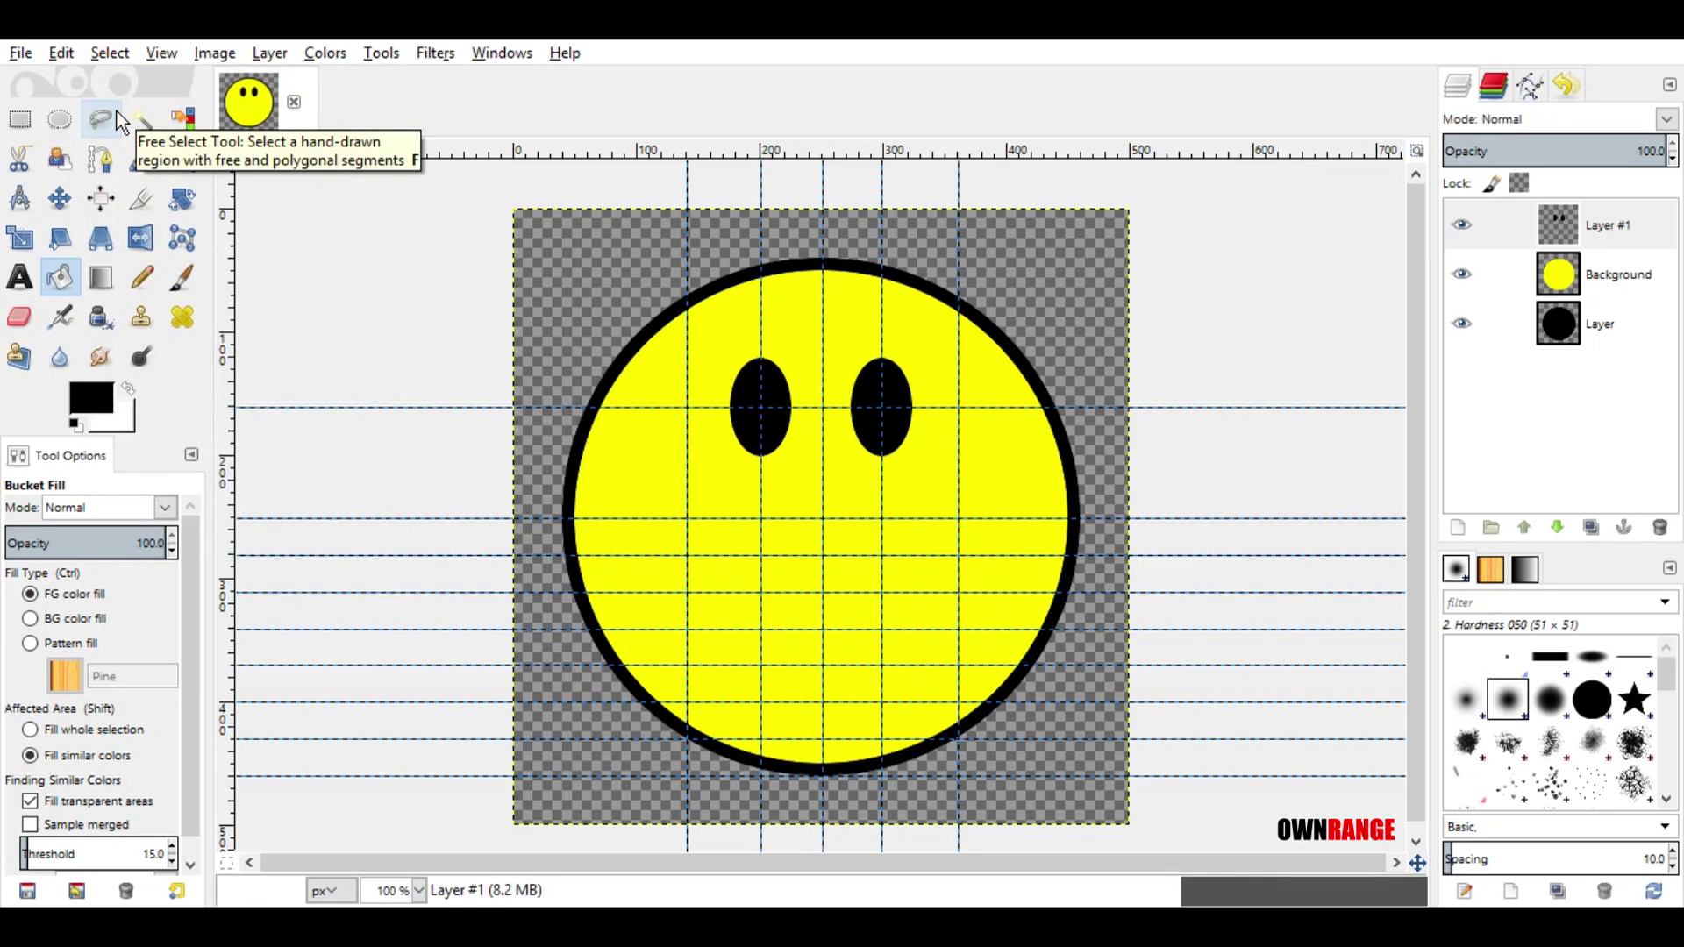
left_click(99, 159)
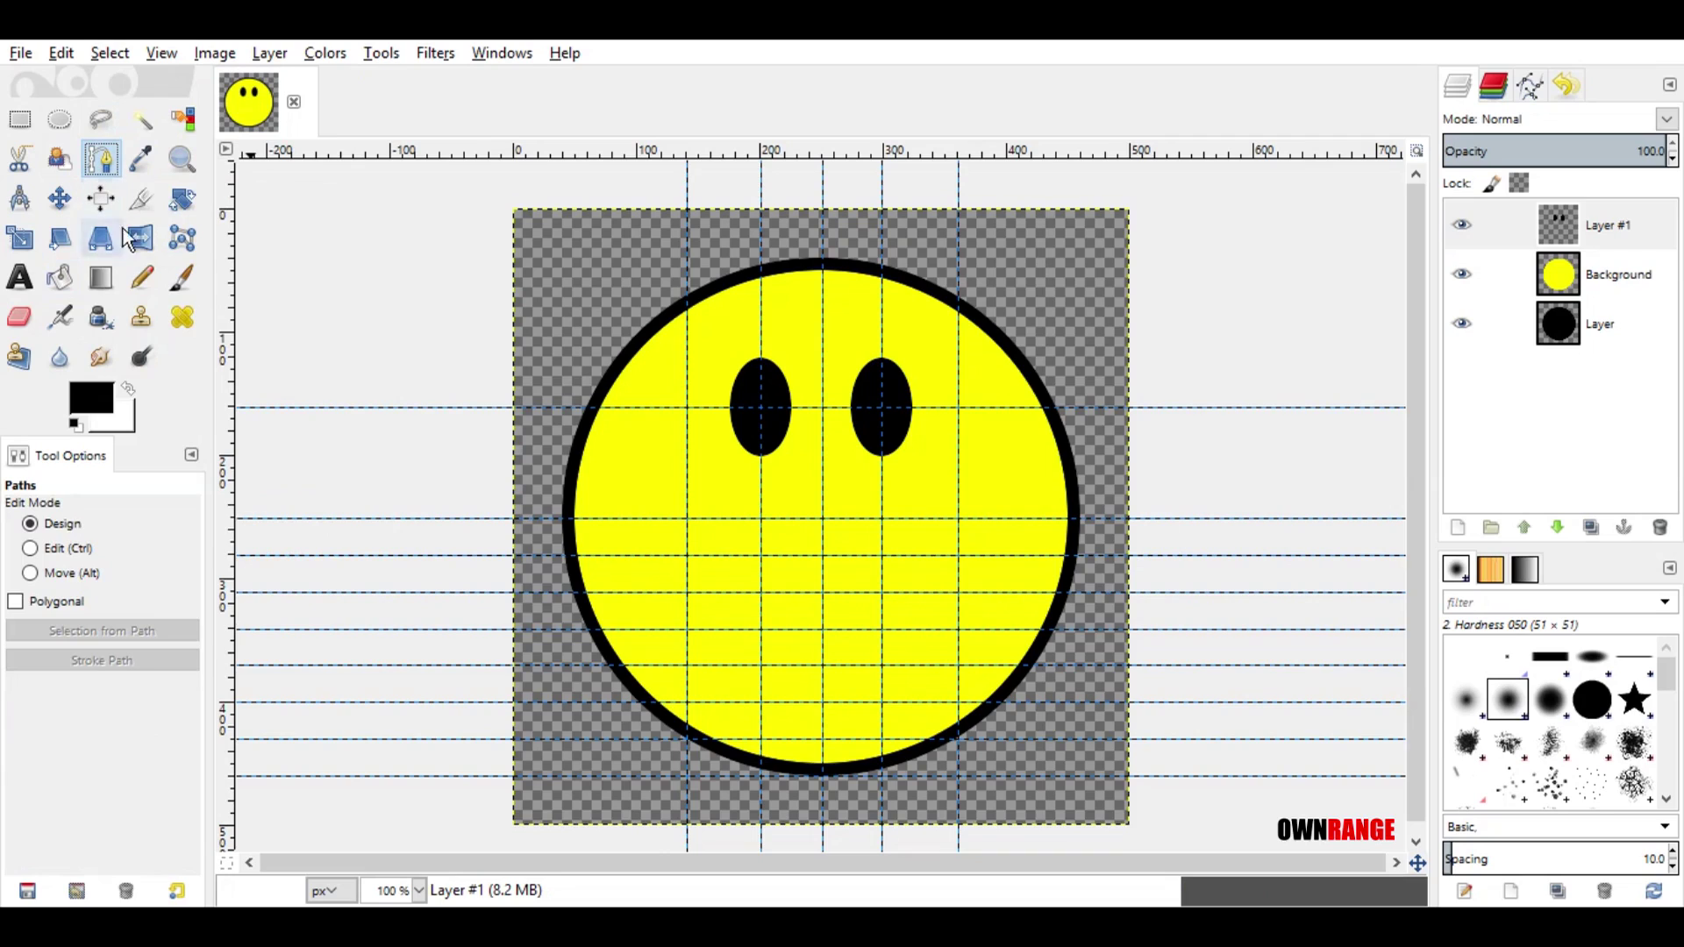
left_click(687, 592)
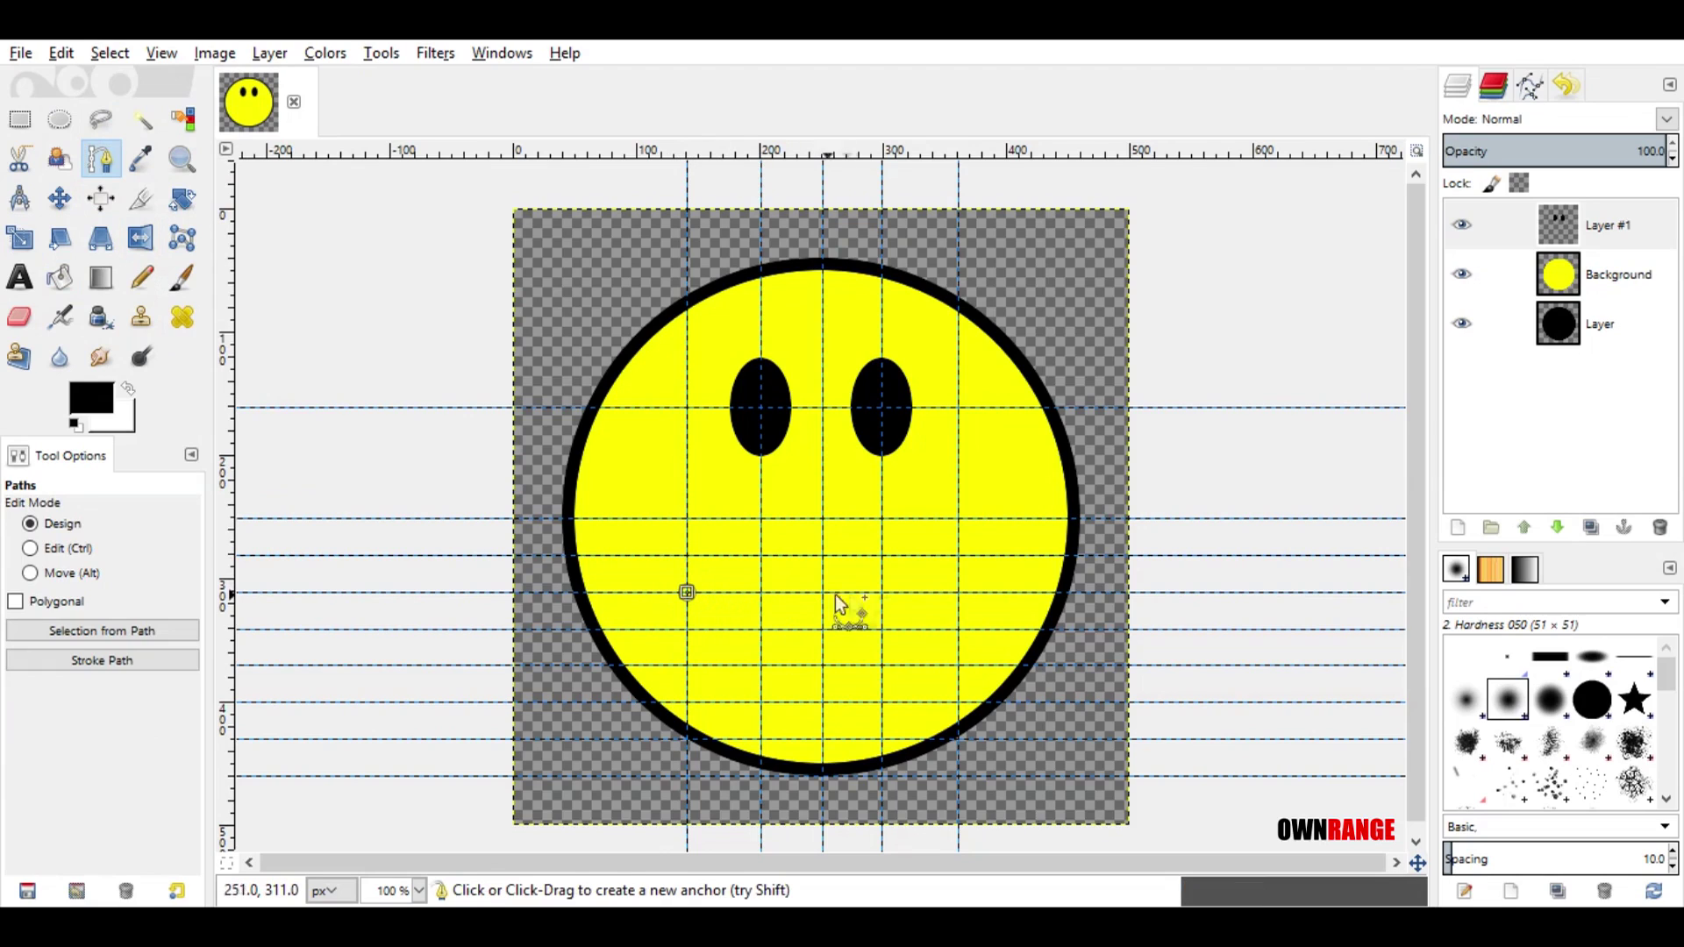
left_click(957, 592)
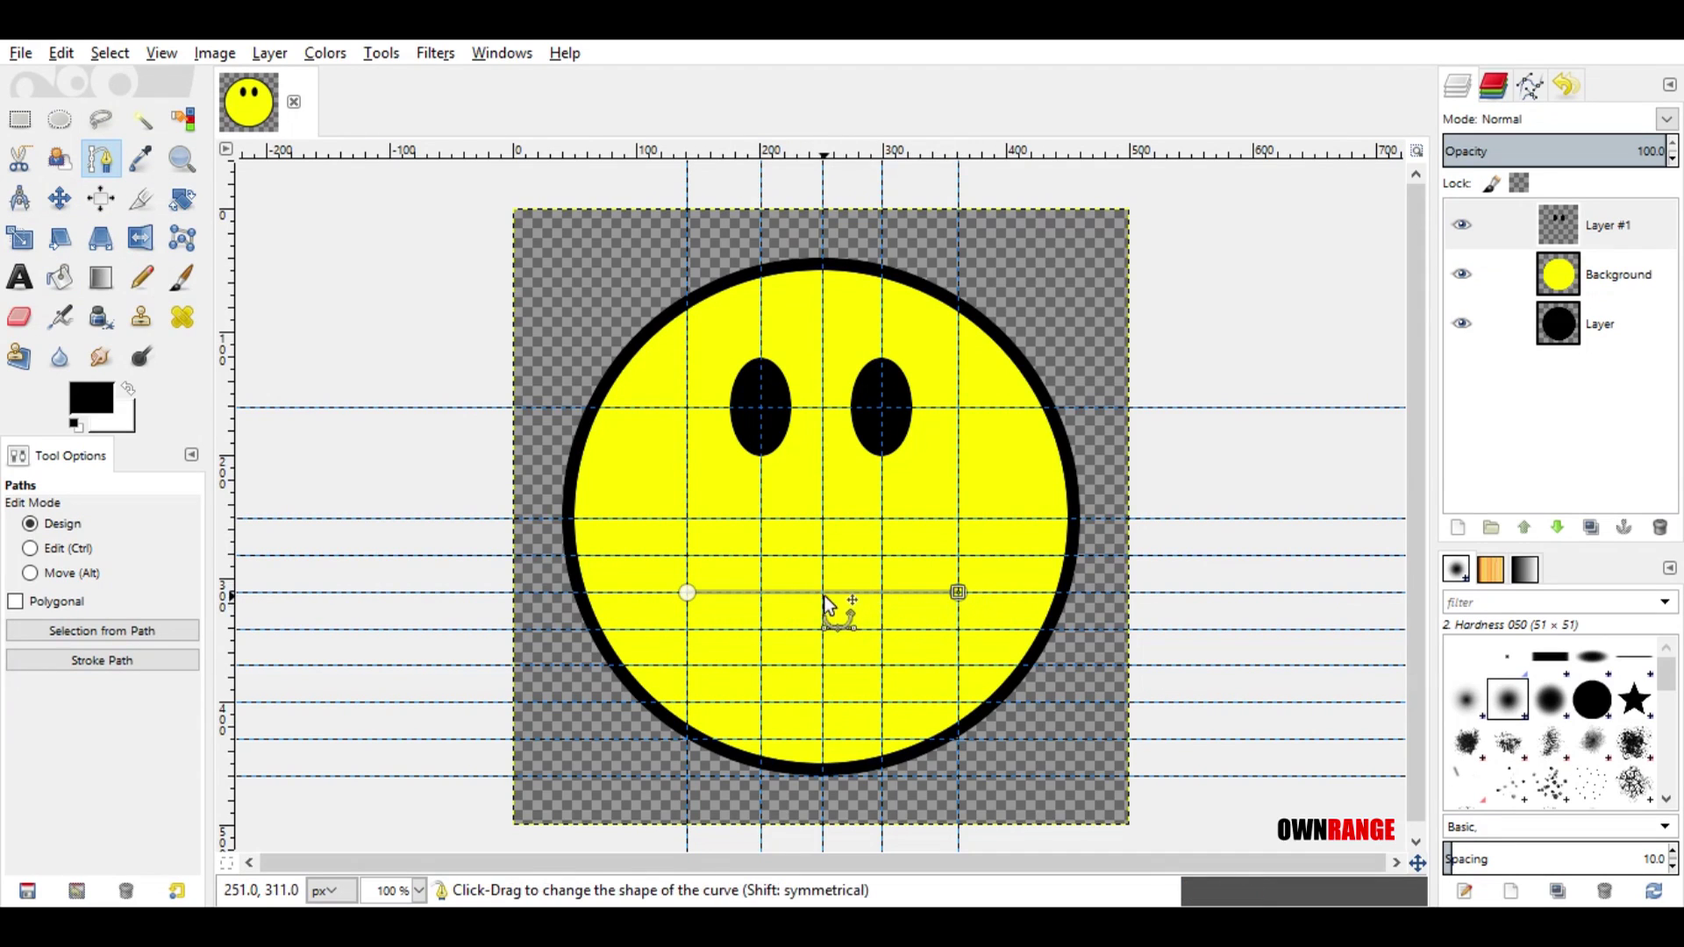
left_click_drag(823, 591, 817, 704)
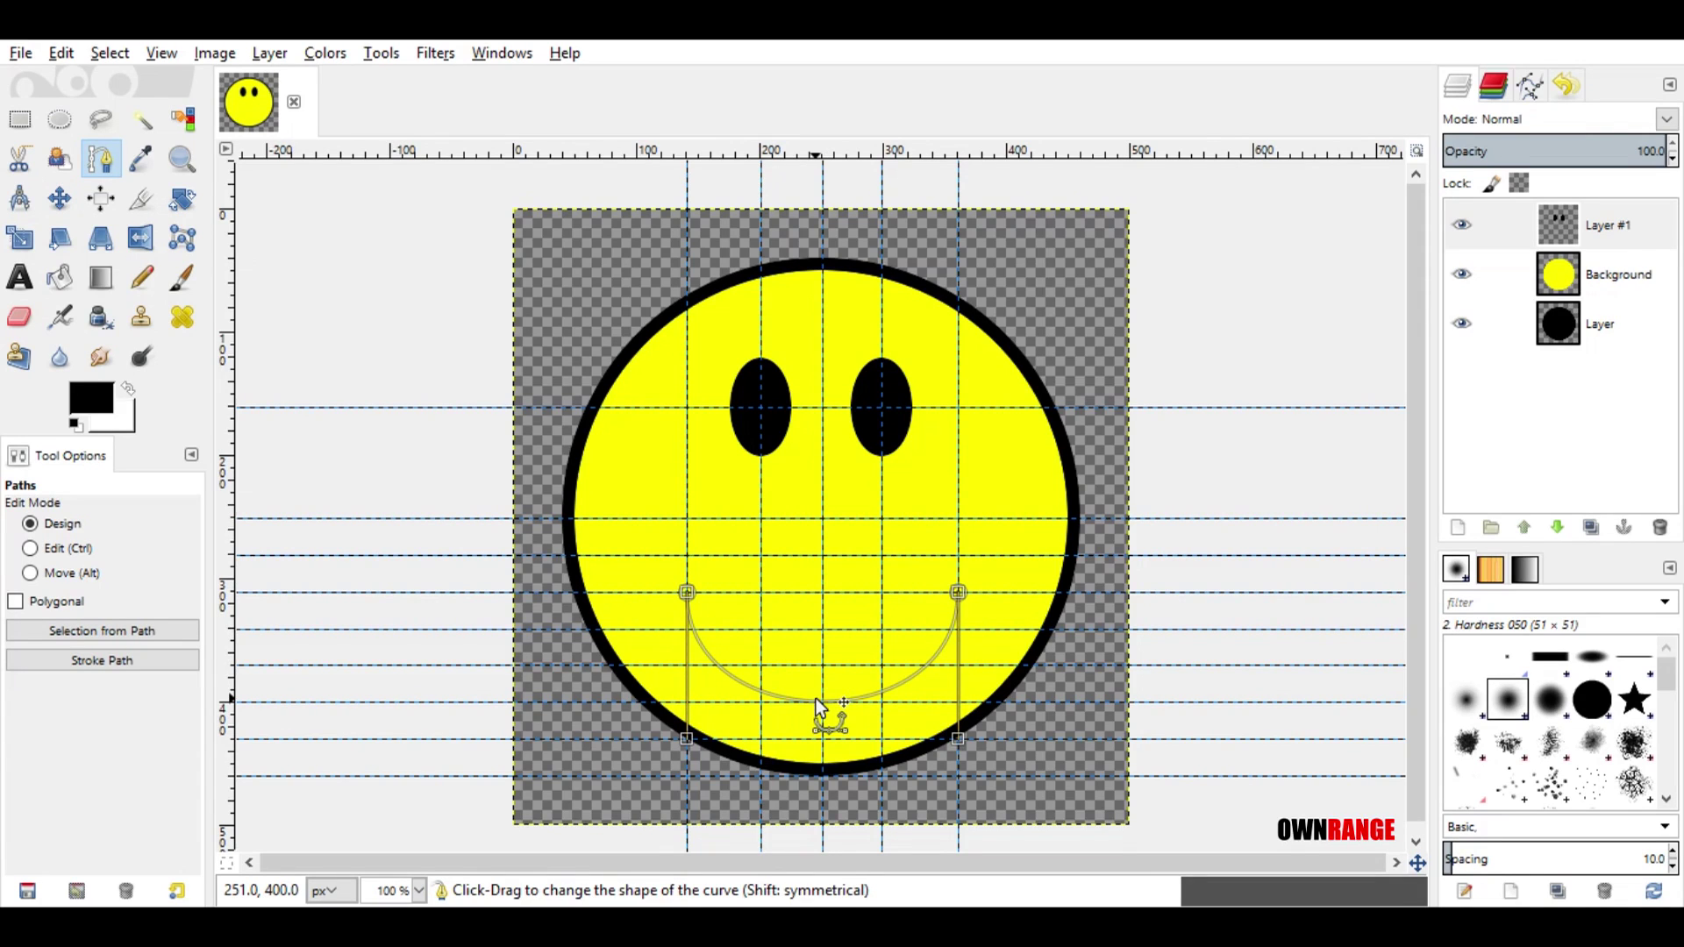
Step: Join the end anchors, shape a crescent smile curve, and convert the path to a selection
left_click(644, 456)
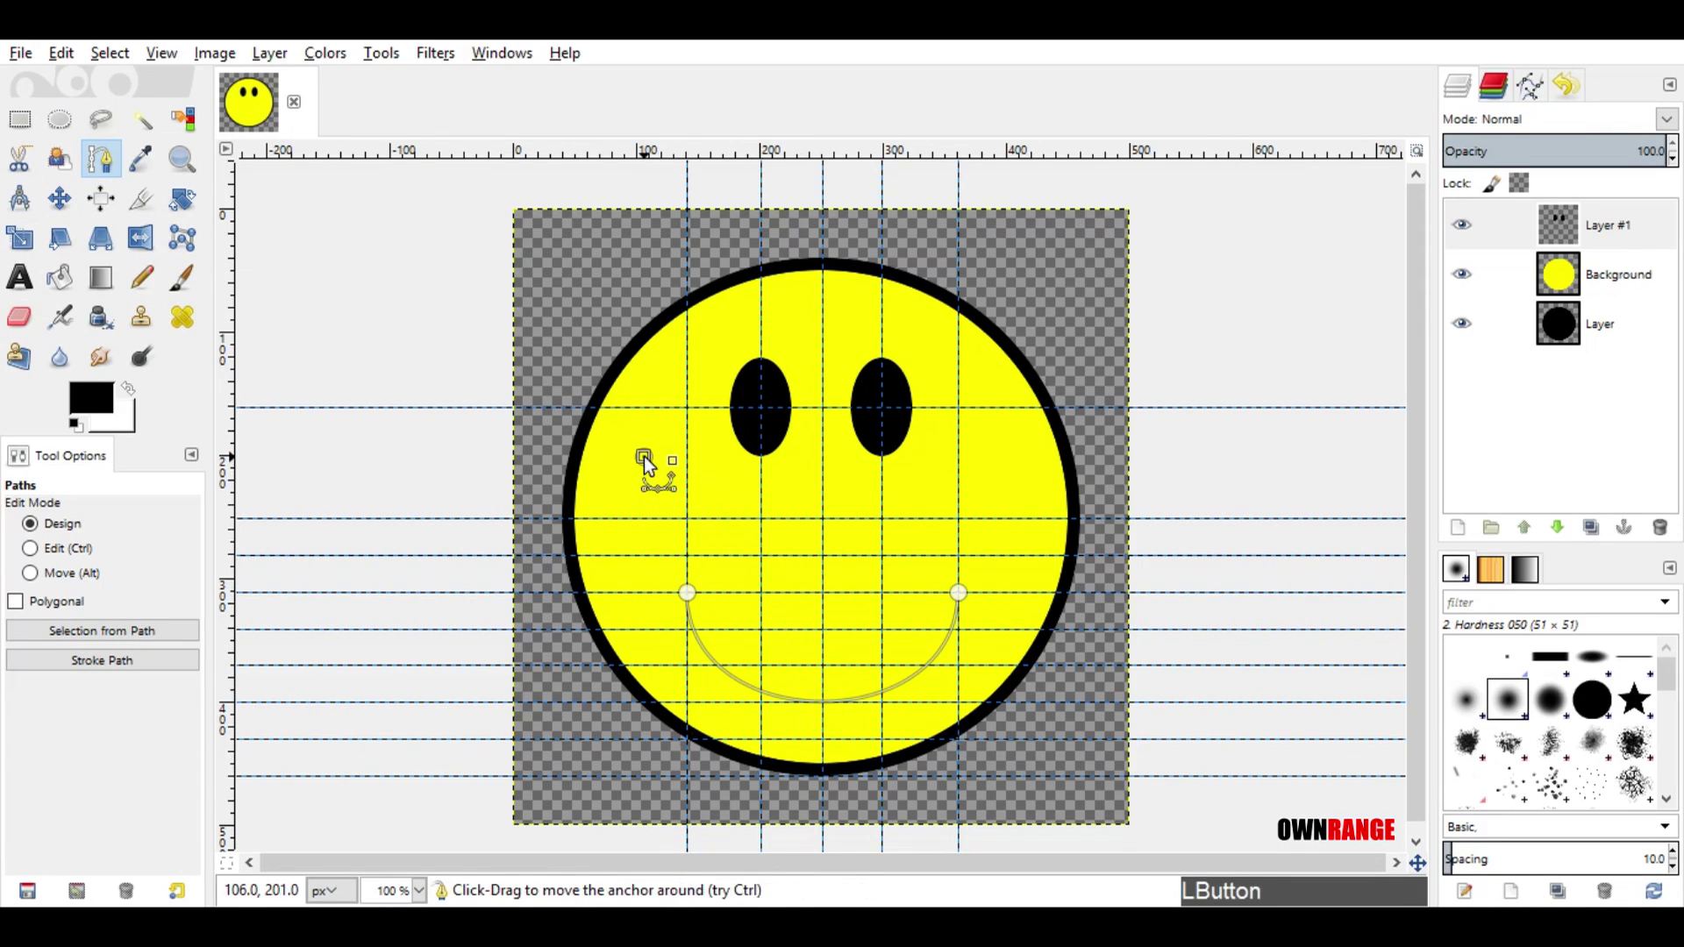
left_click(687, 593)
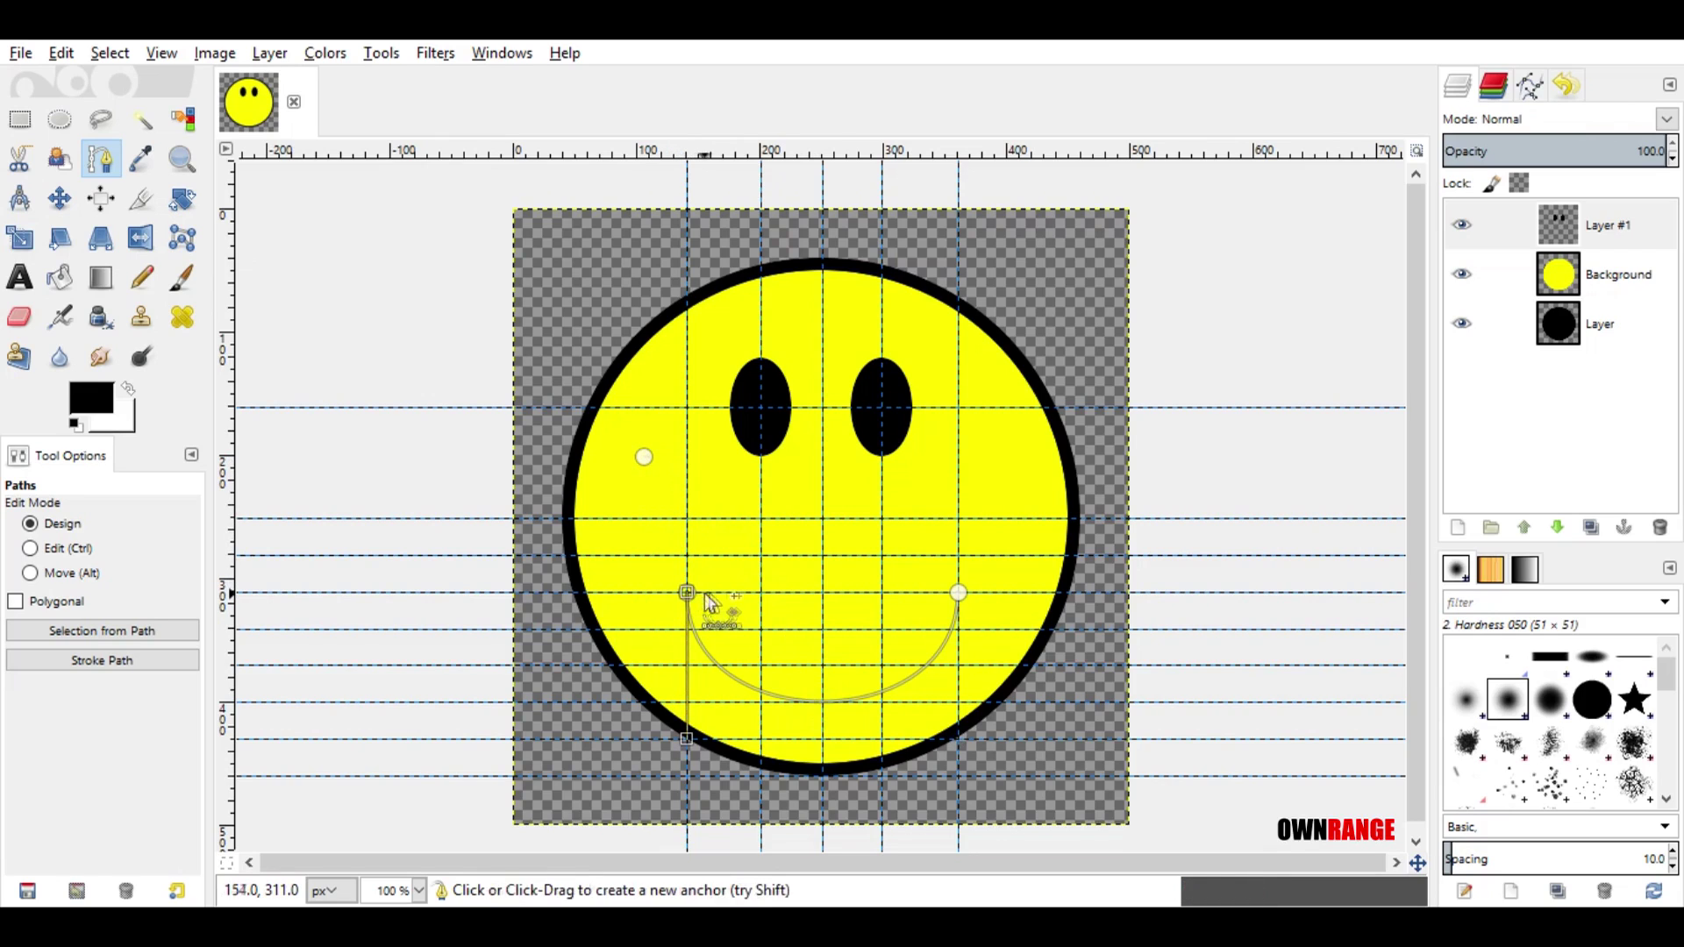
key("ctrl")
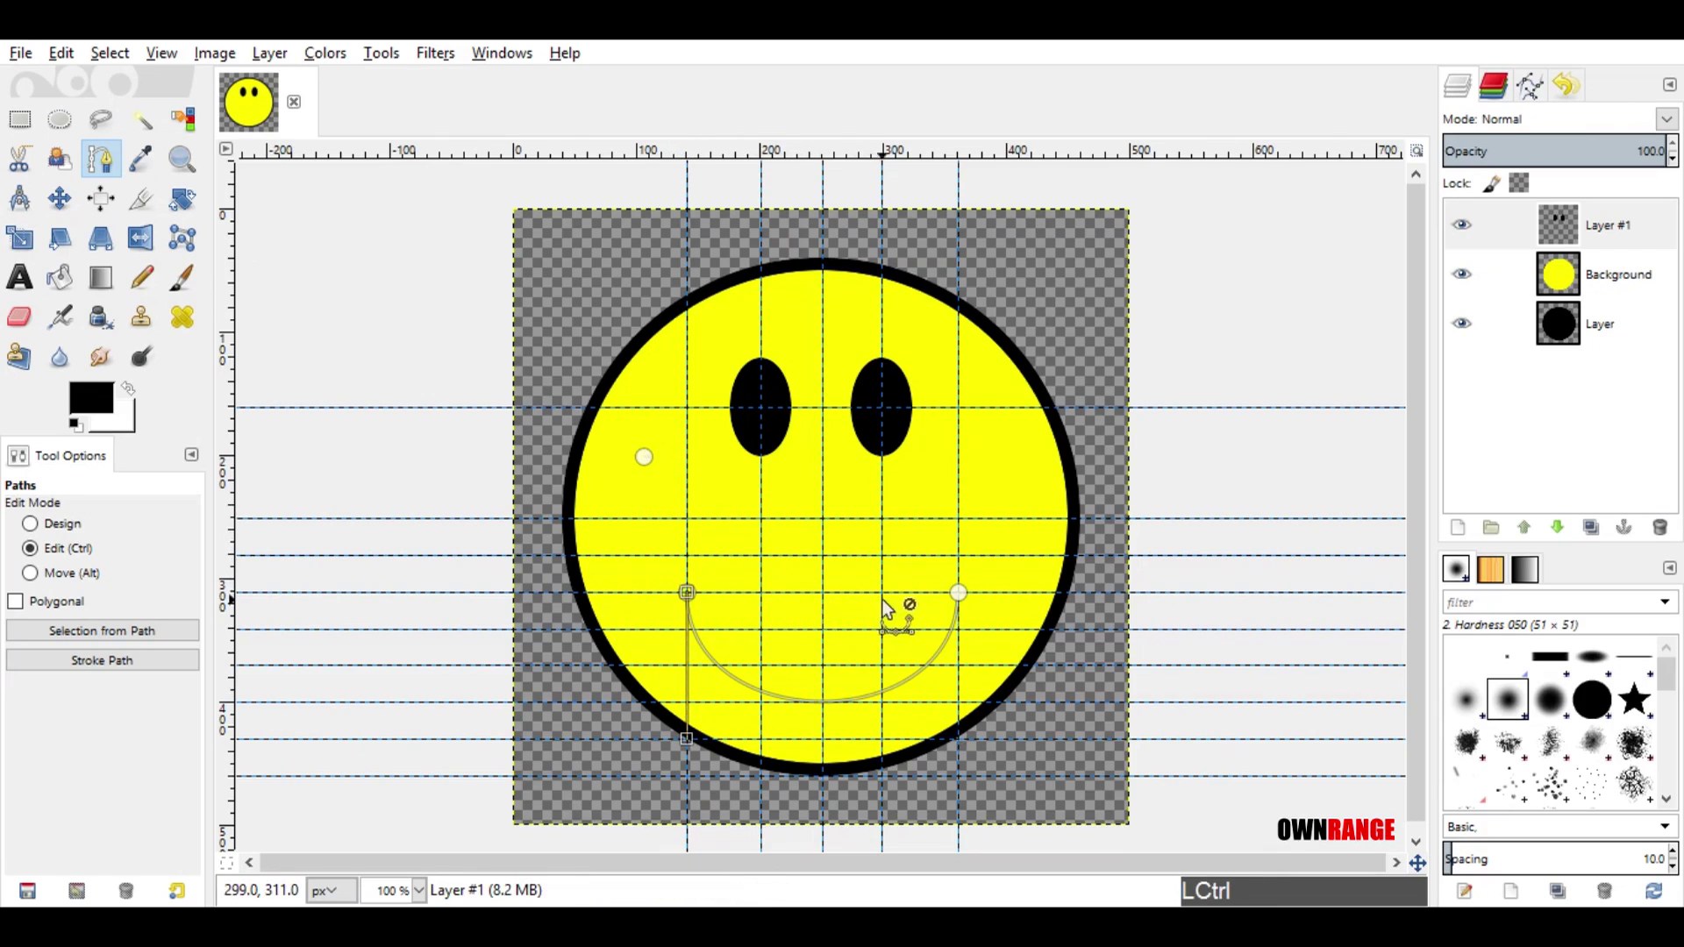
left_click(959, 594, "ctrl")
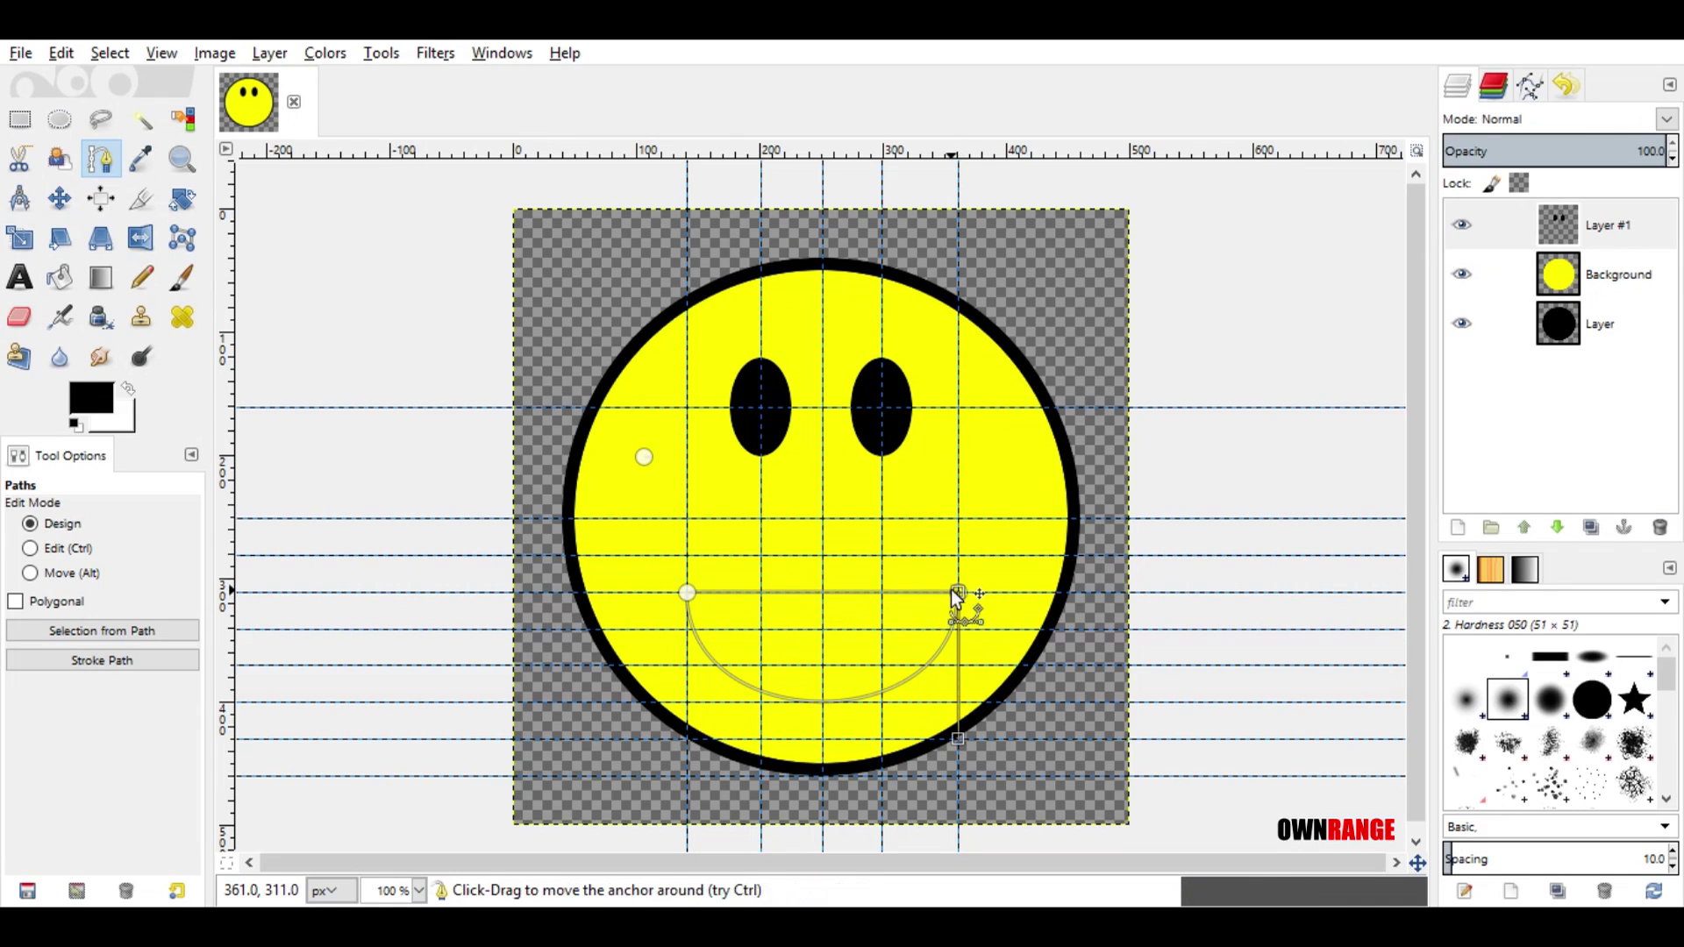
left_click_drag(826, 589, 823, 658)
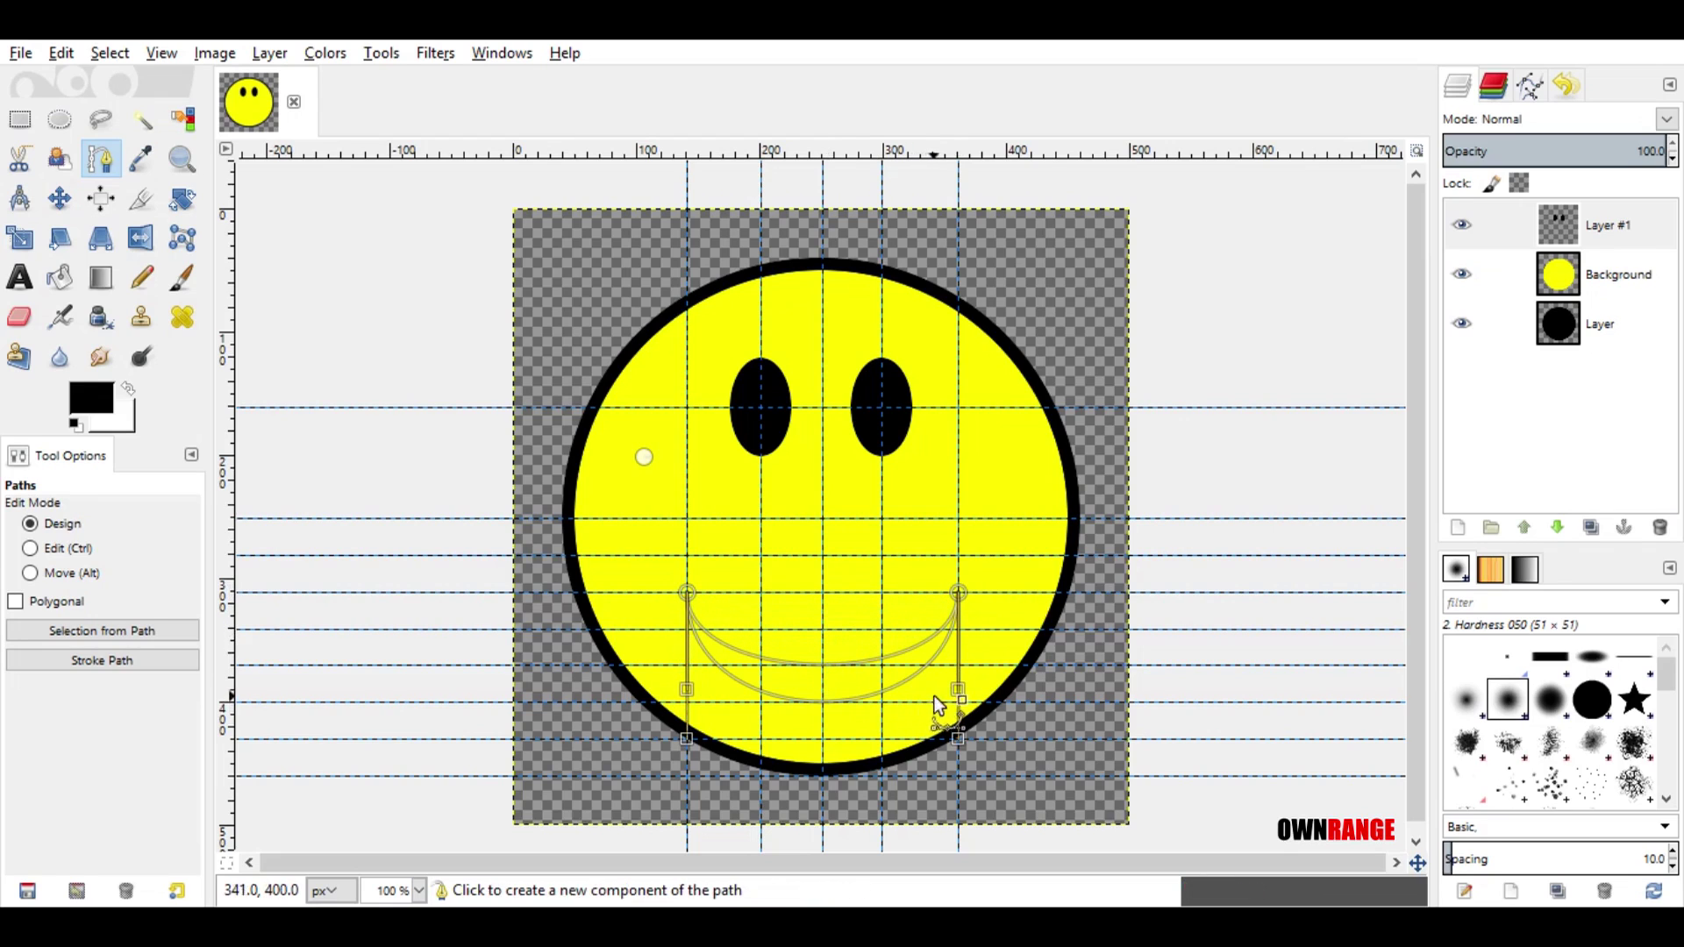
left_click_drag(958, 691, 958, 719)
left_click_drag(688, 691, 690, 715)
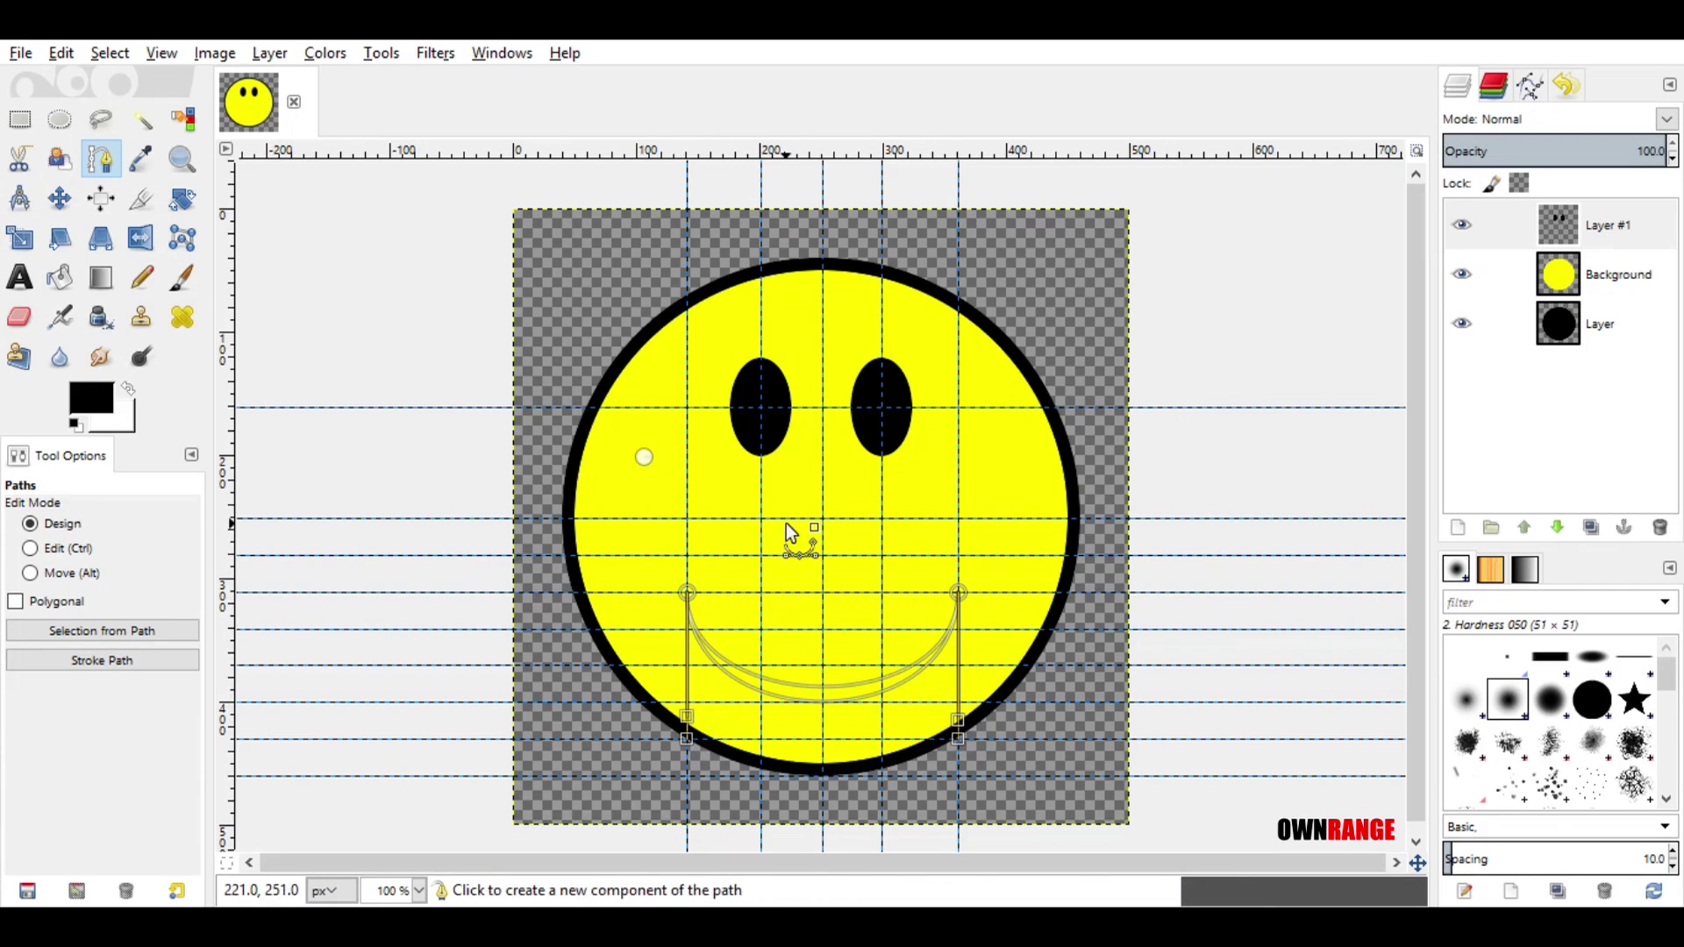
key("Return")
Step: Grow the smile selection by 2 px
left_click(110, 52)
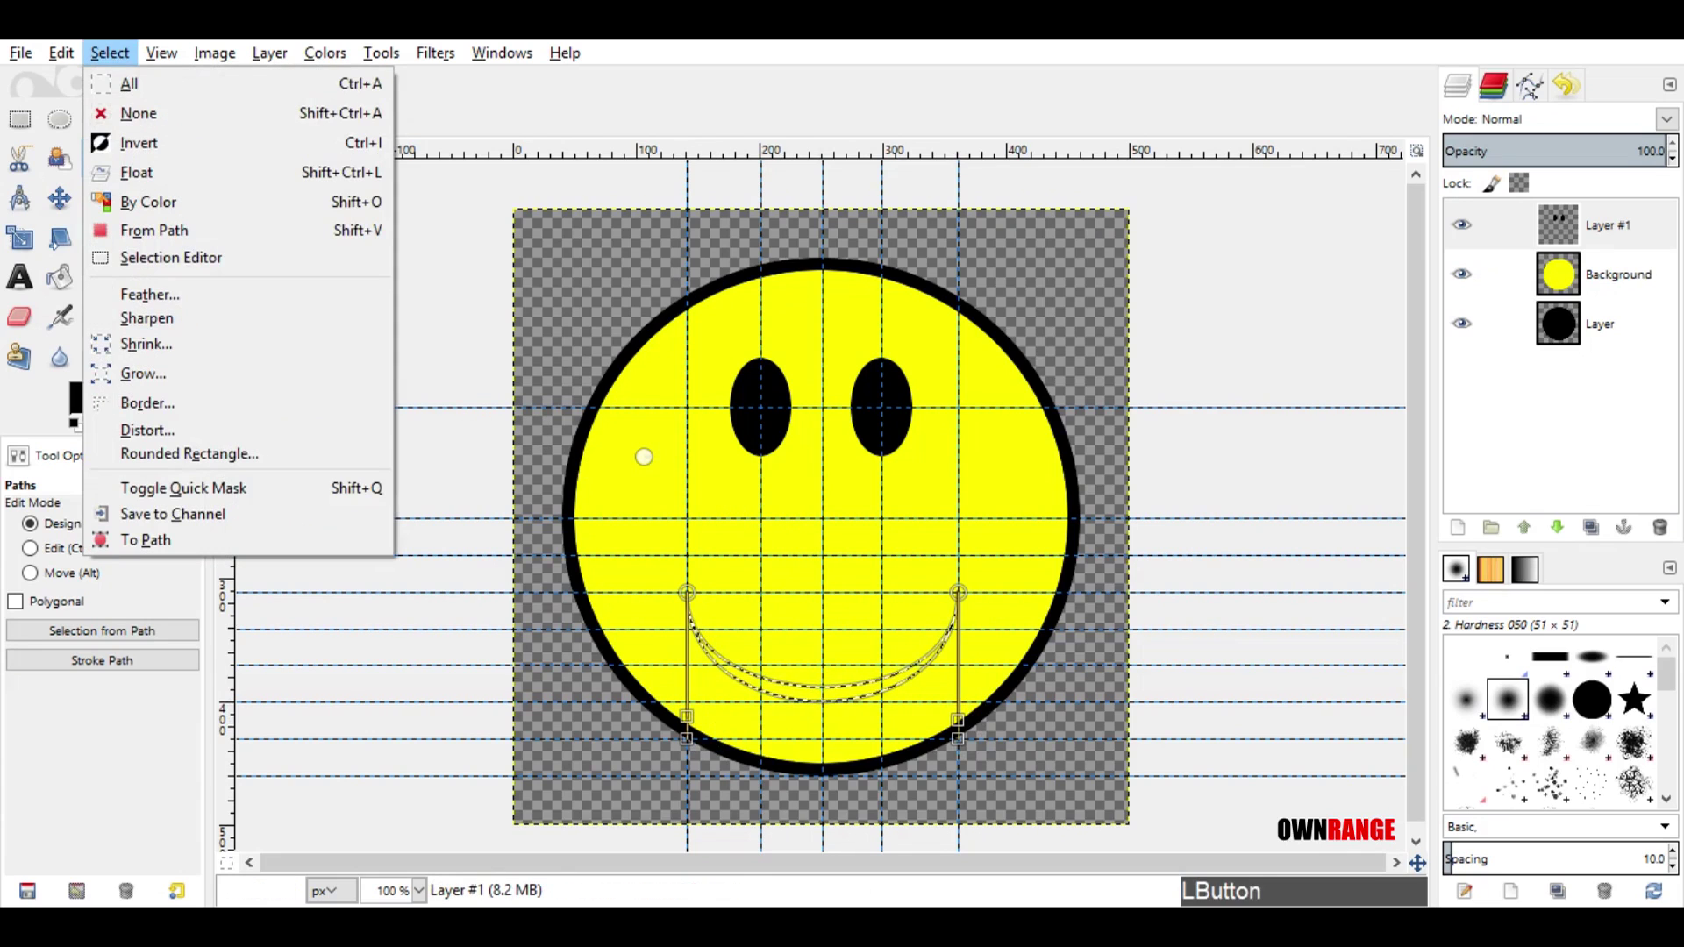
left_click(140, 369)
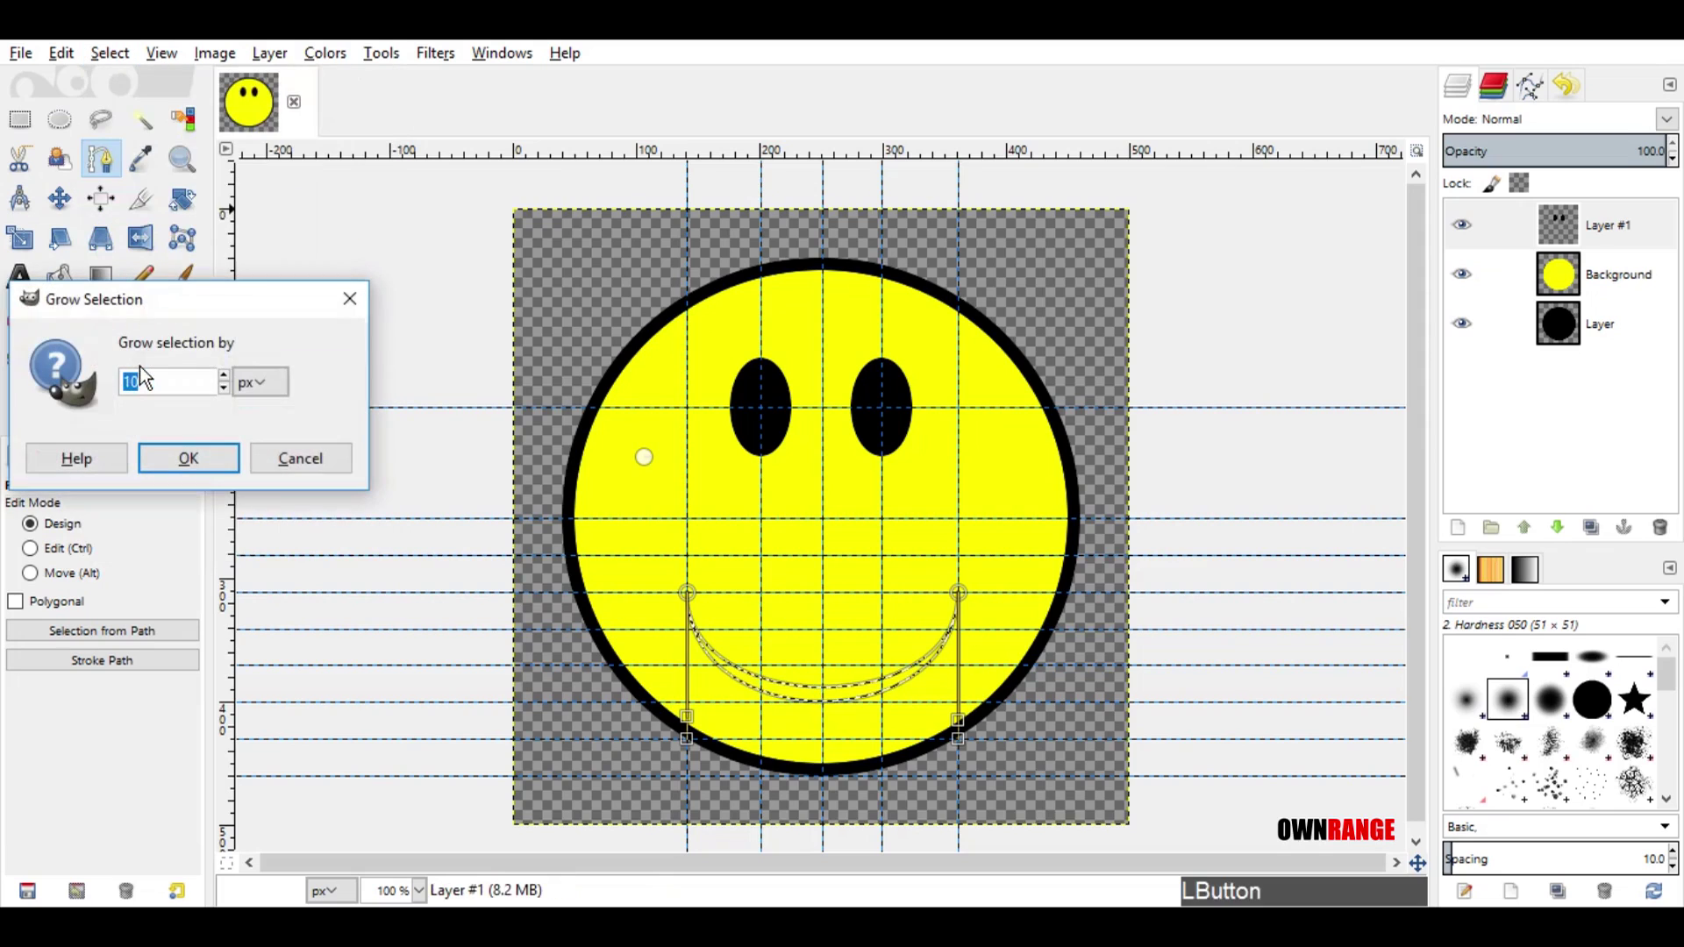
type("2")
left_click(212, 458)
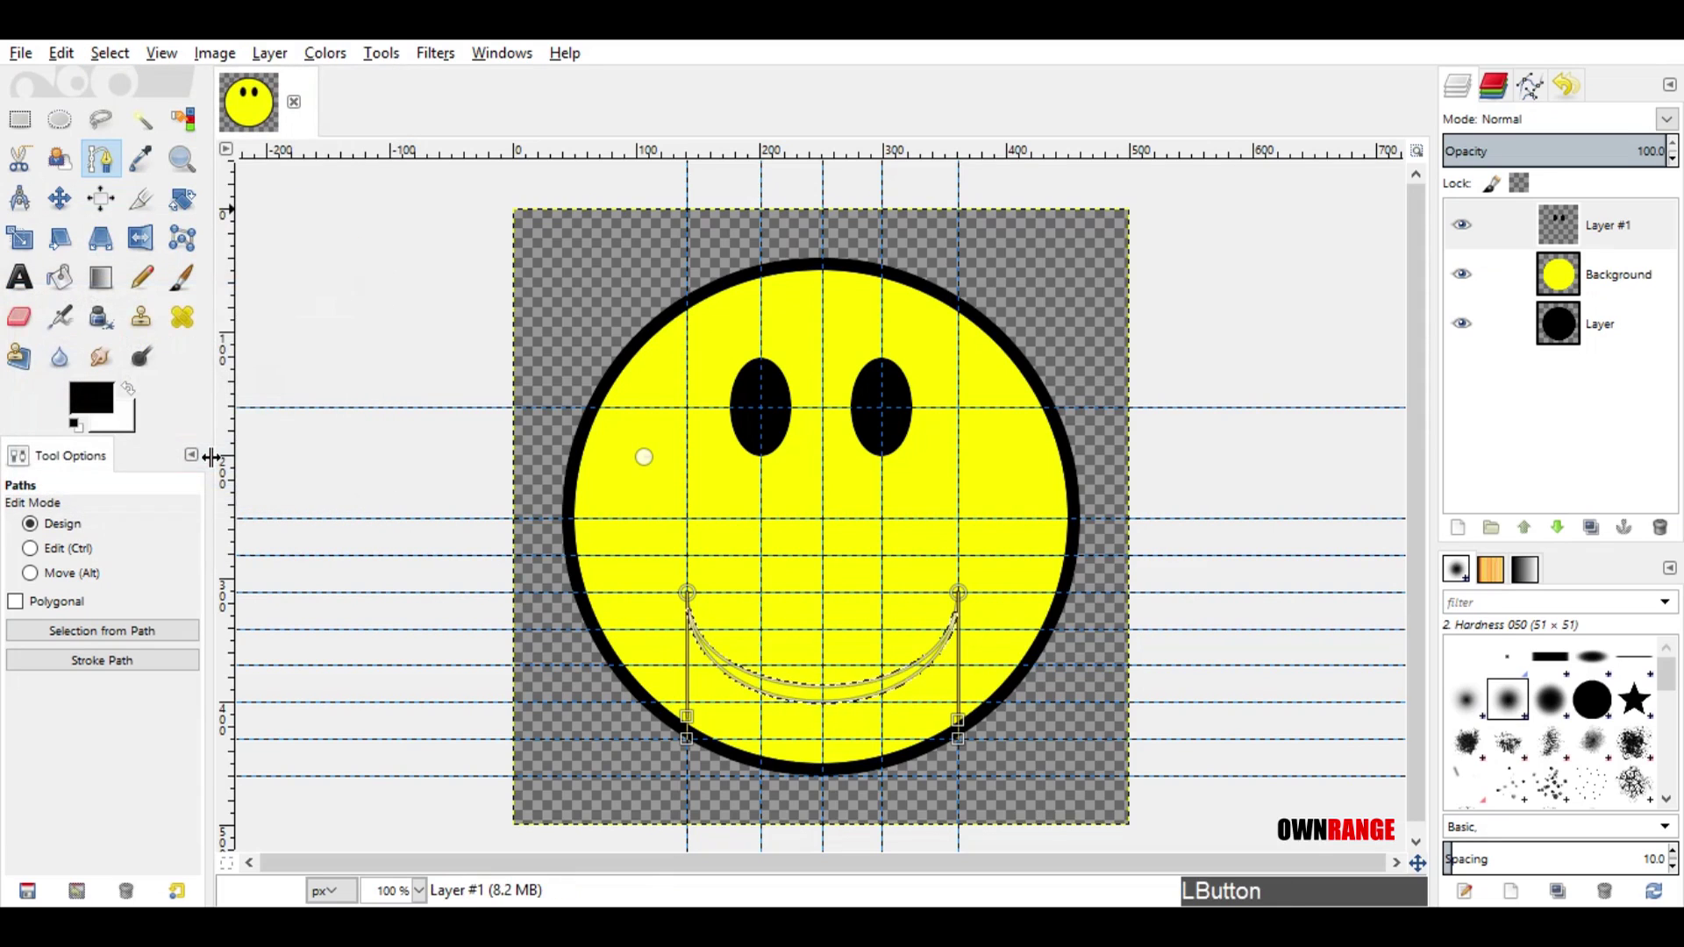
Step: Bucket-fill the grown smile selection with black
left_click(60, 277)
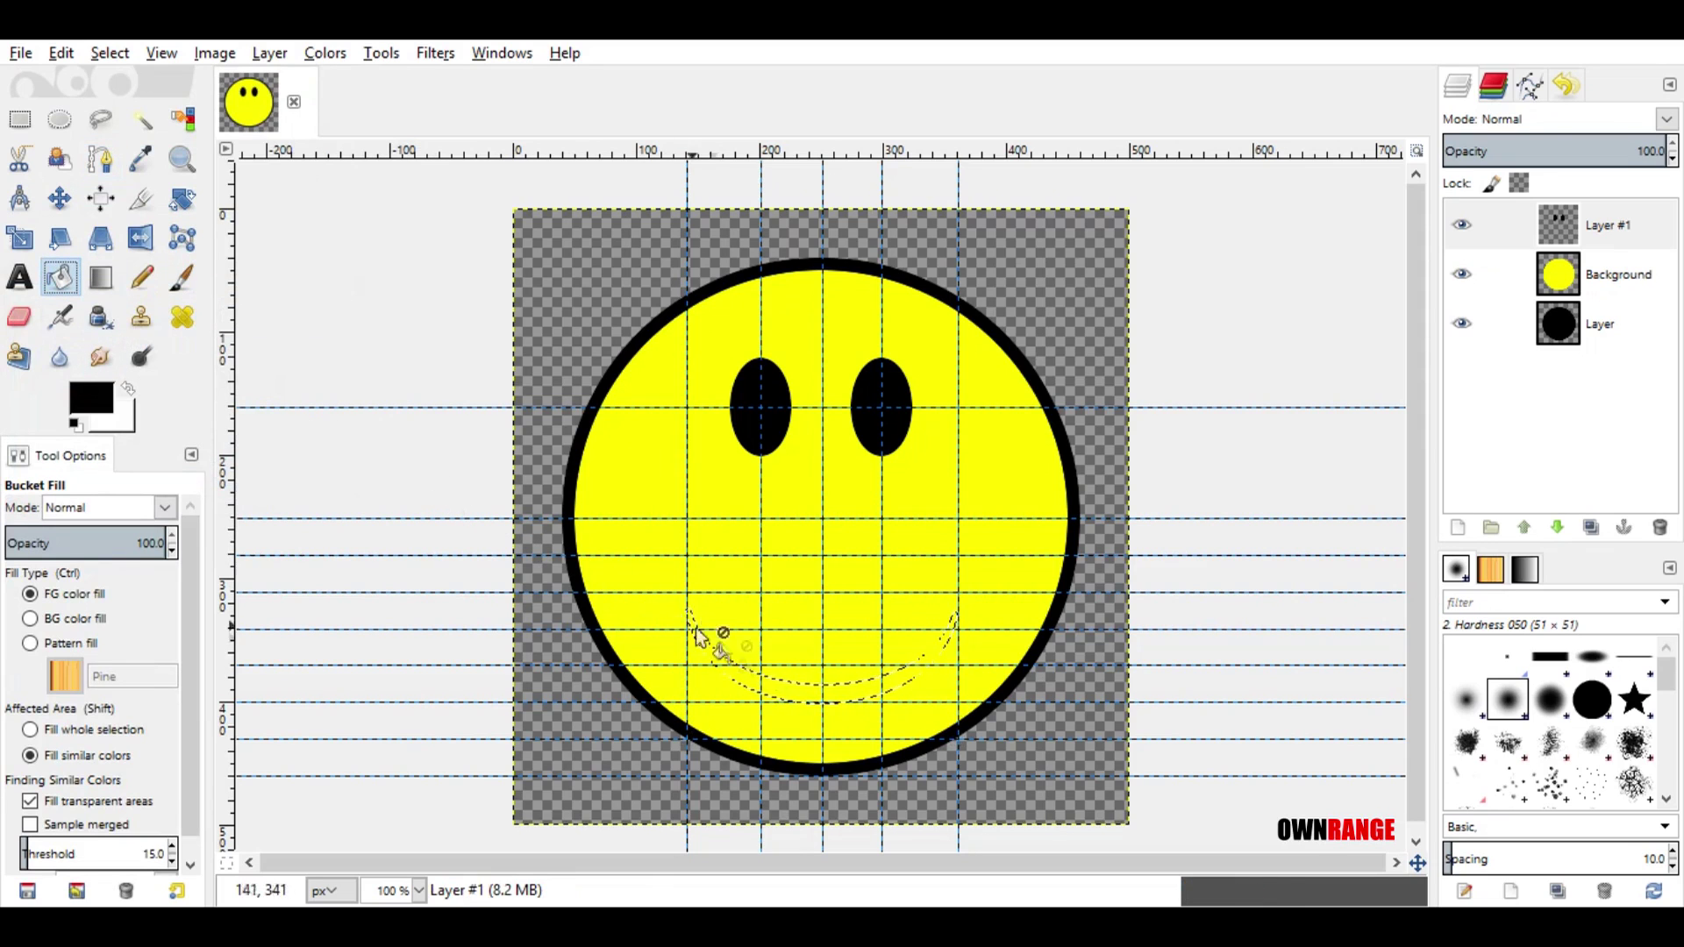
left_click(785, 692)
scroll(668, 634, "up", 5, "ctrl")
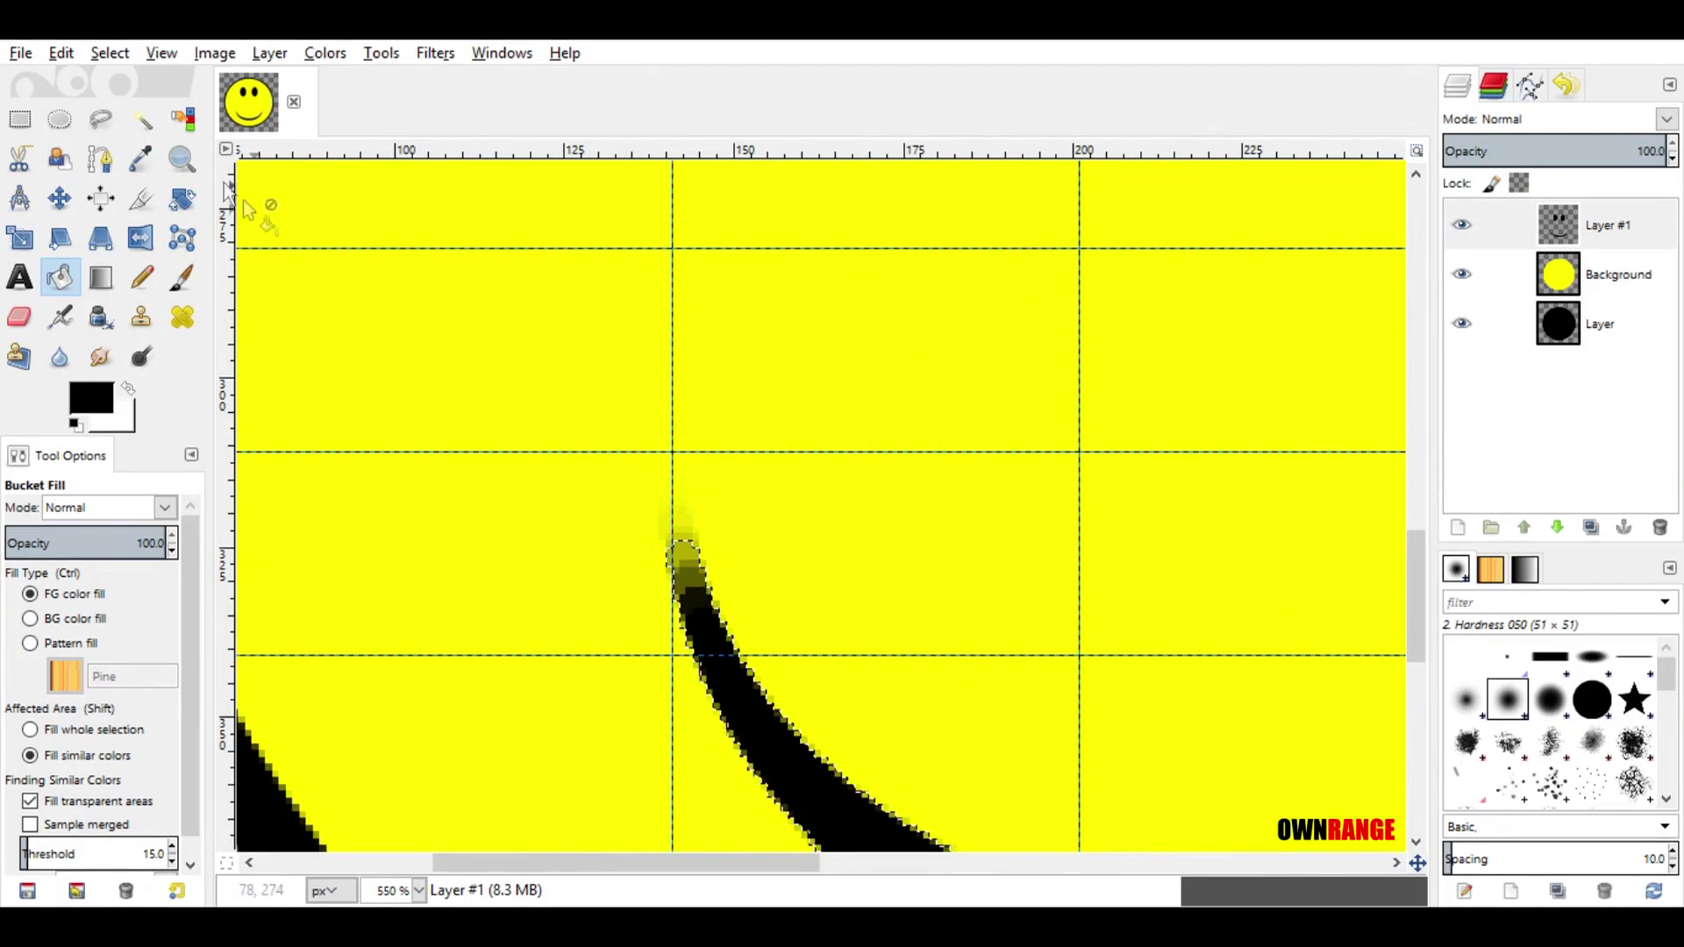
Step: Invert the selection and set the Eraser to the Hardness 100 brush at size 65.75
left_click(114, 54)
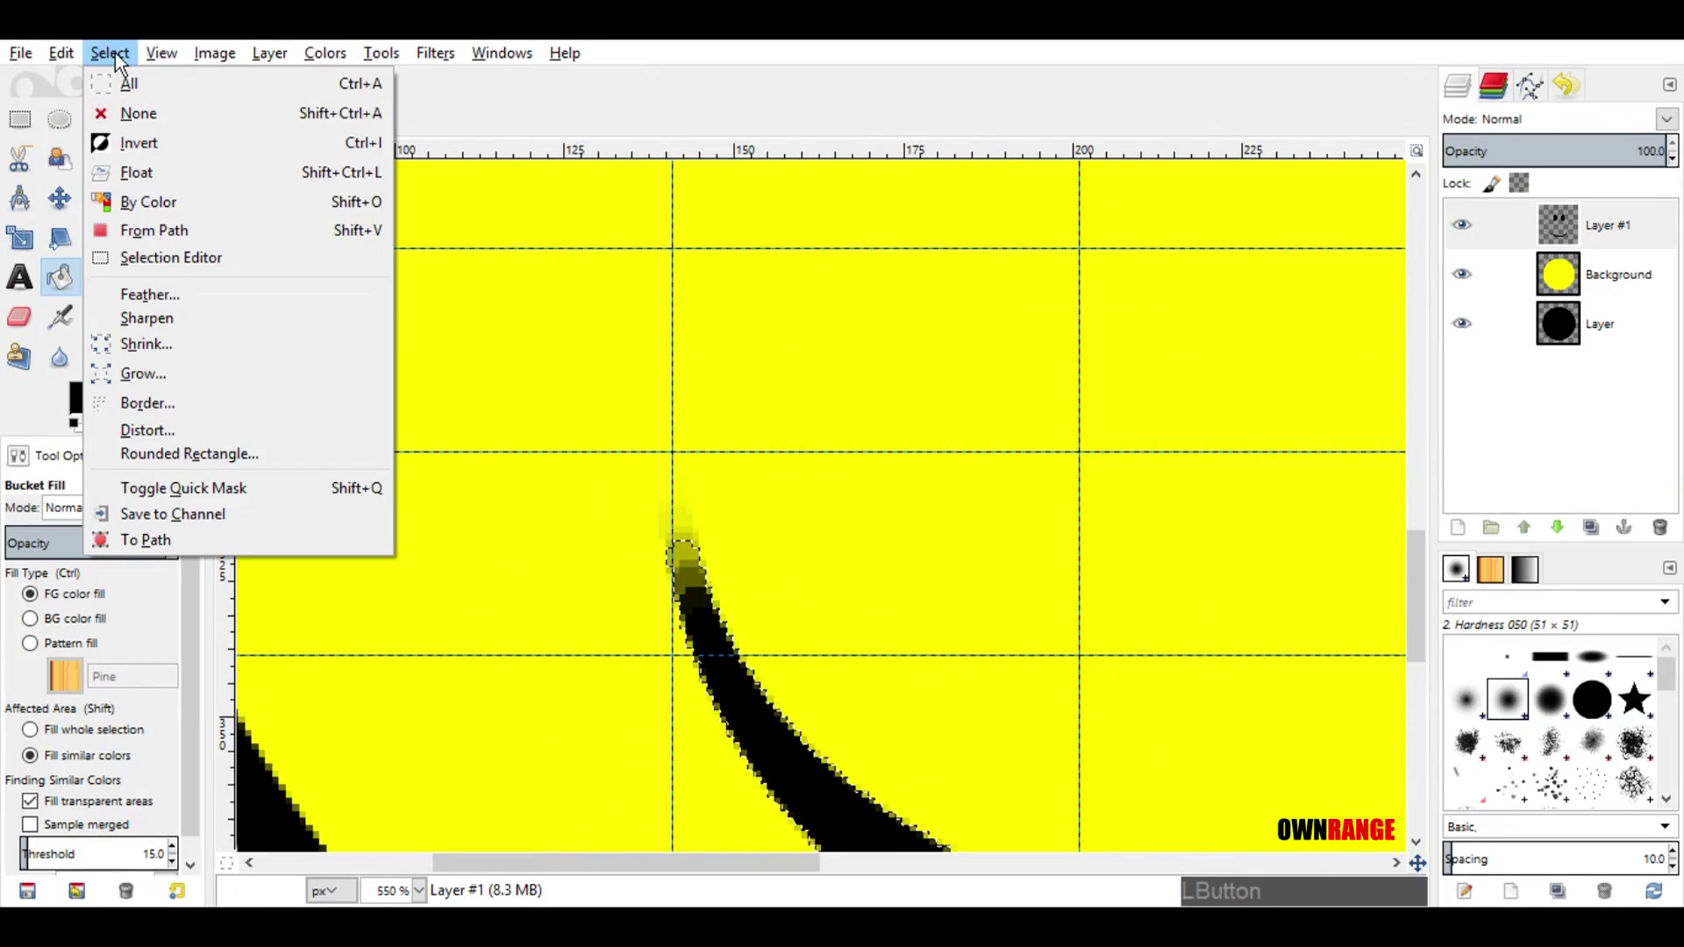
left_click(128, 143)
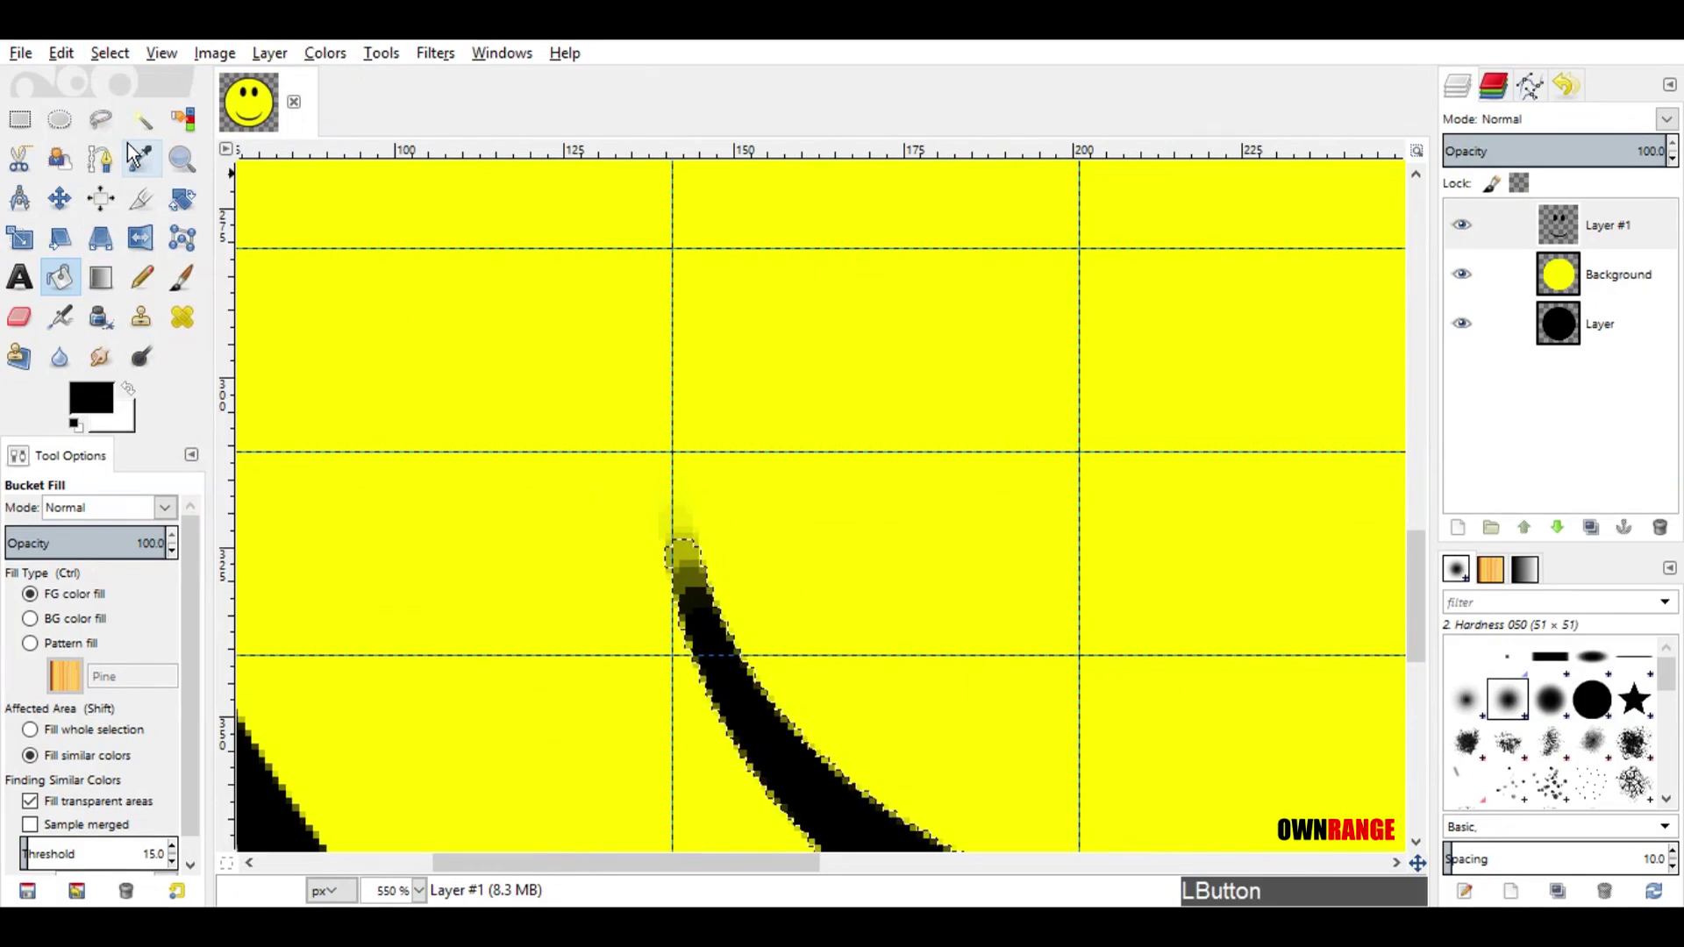
left_click(21, 320)
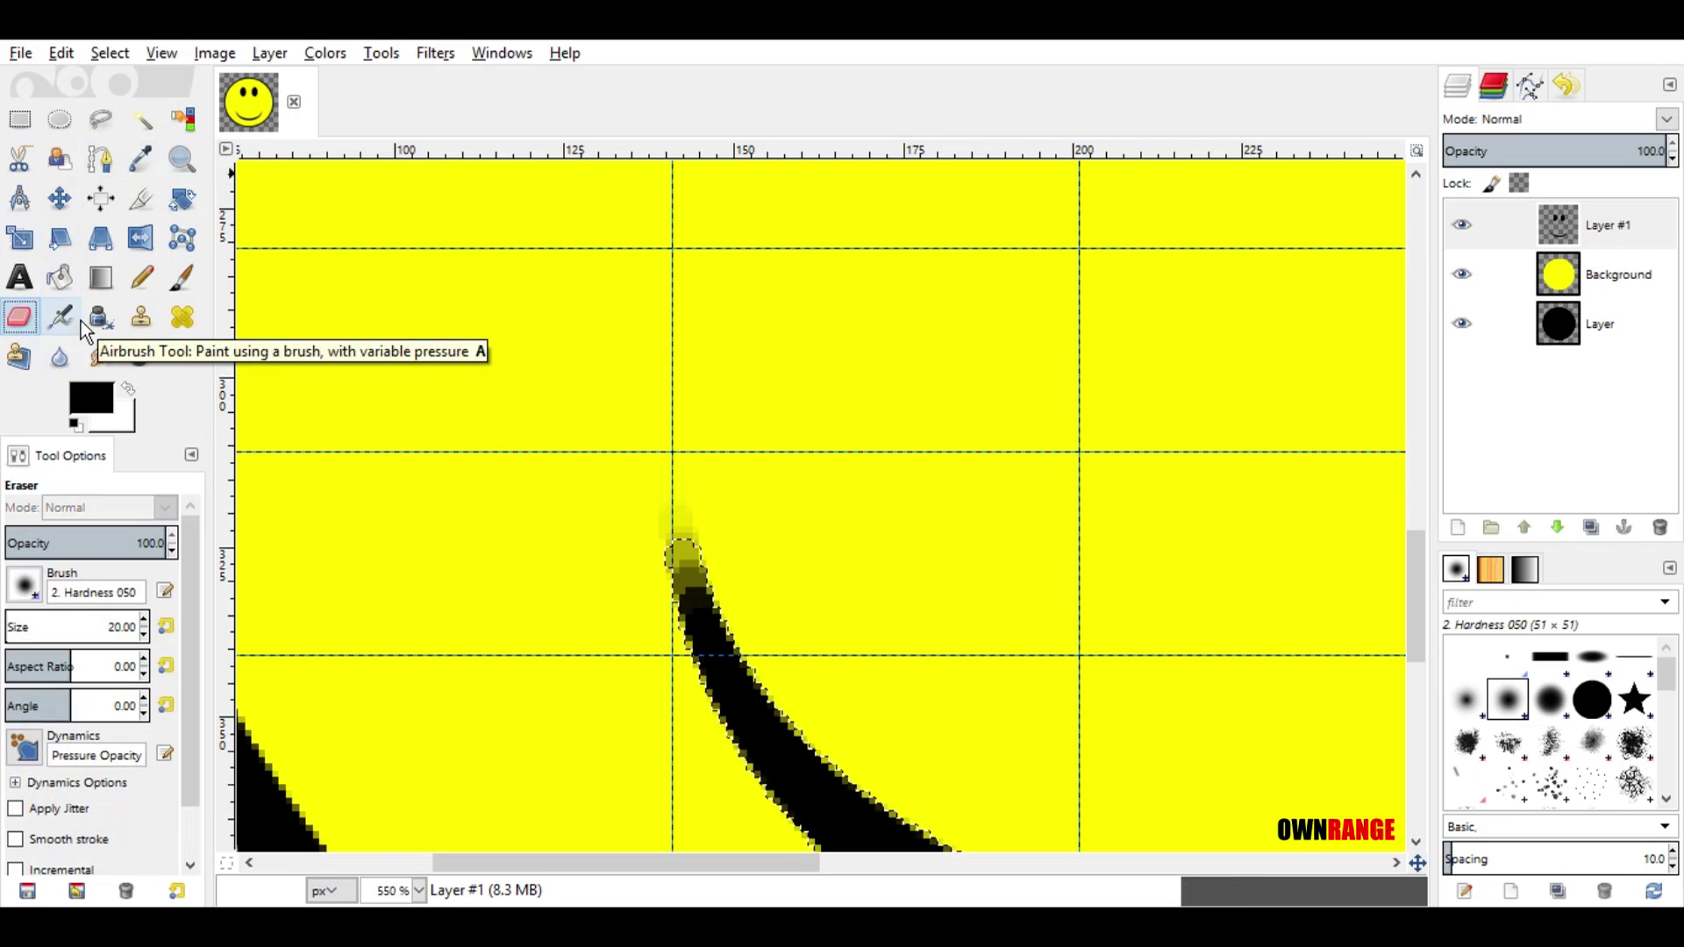
left_click(27, 585)
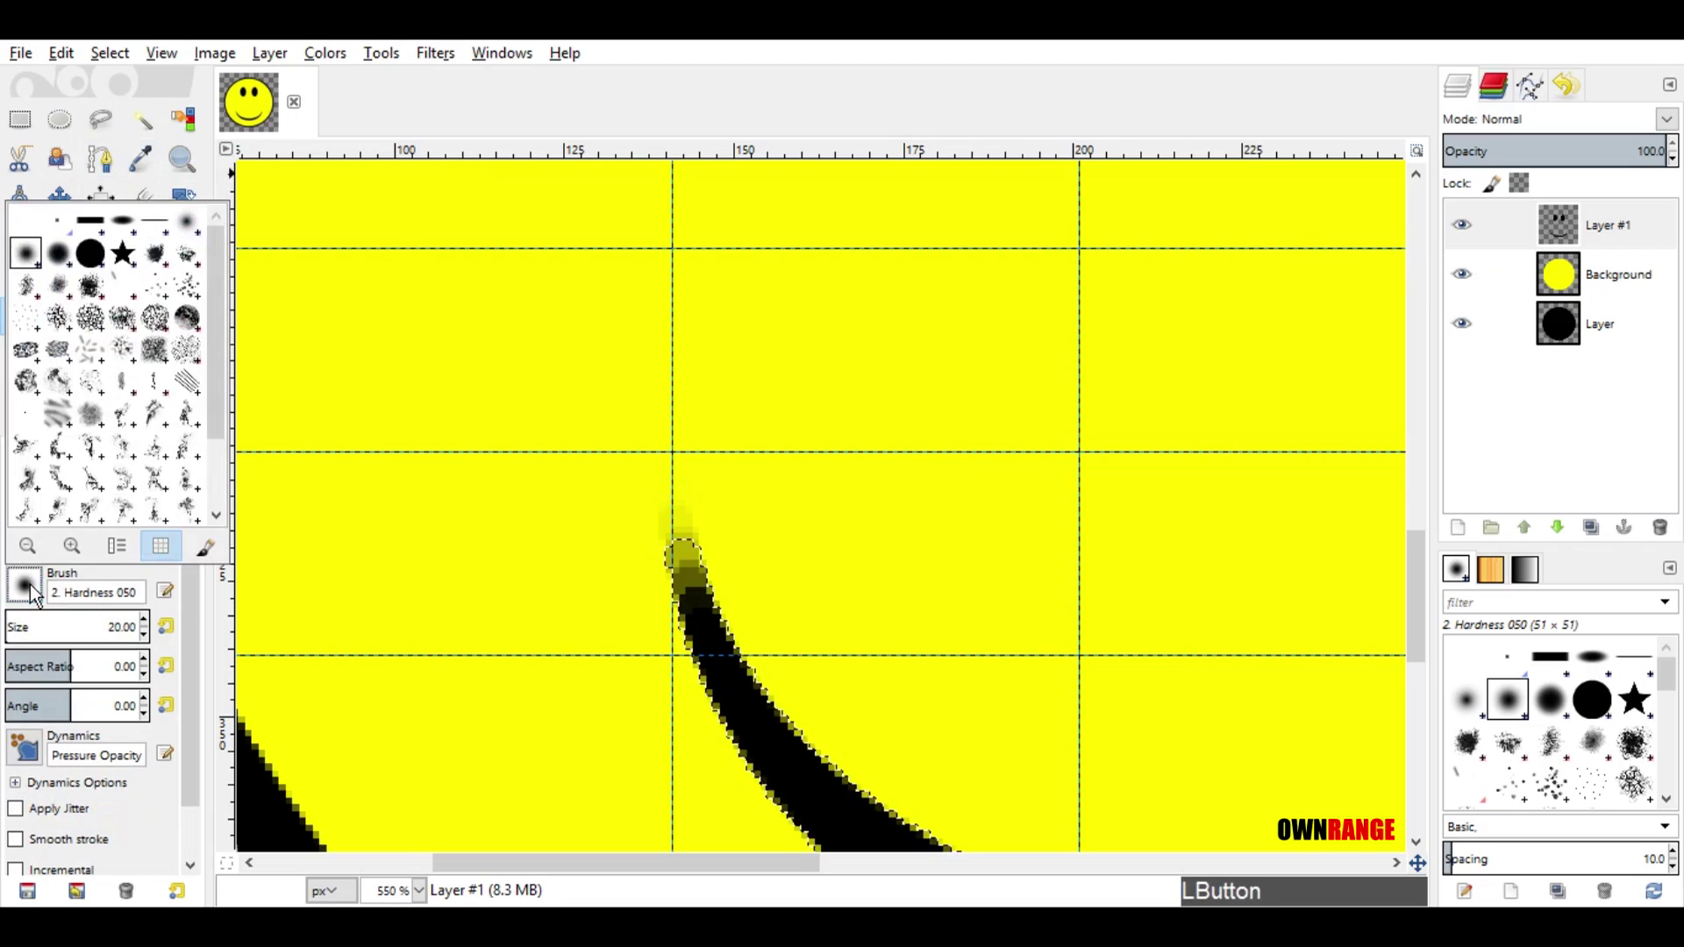
left_click(93, 255)
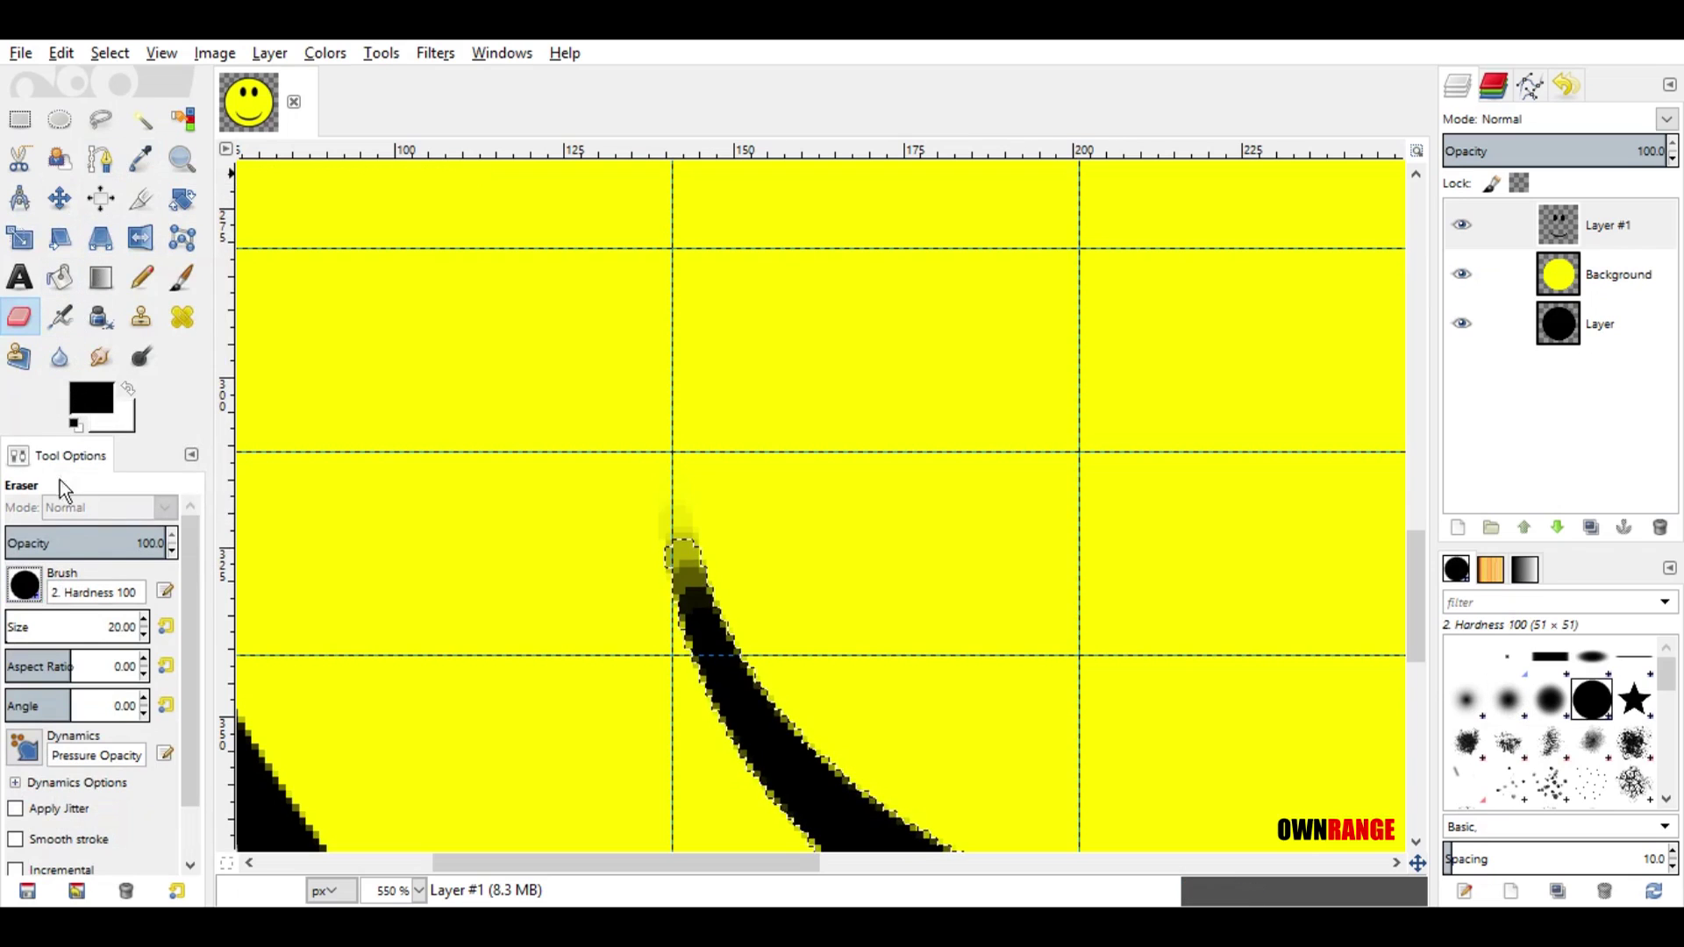
left_click(15, 619)
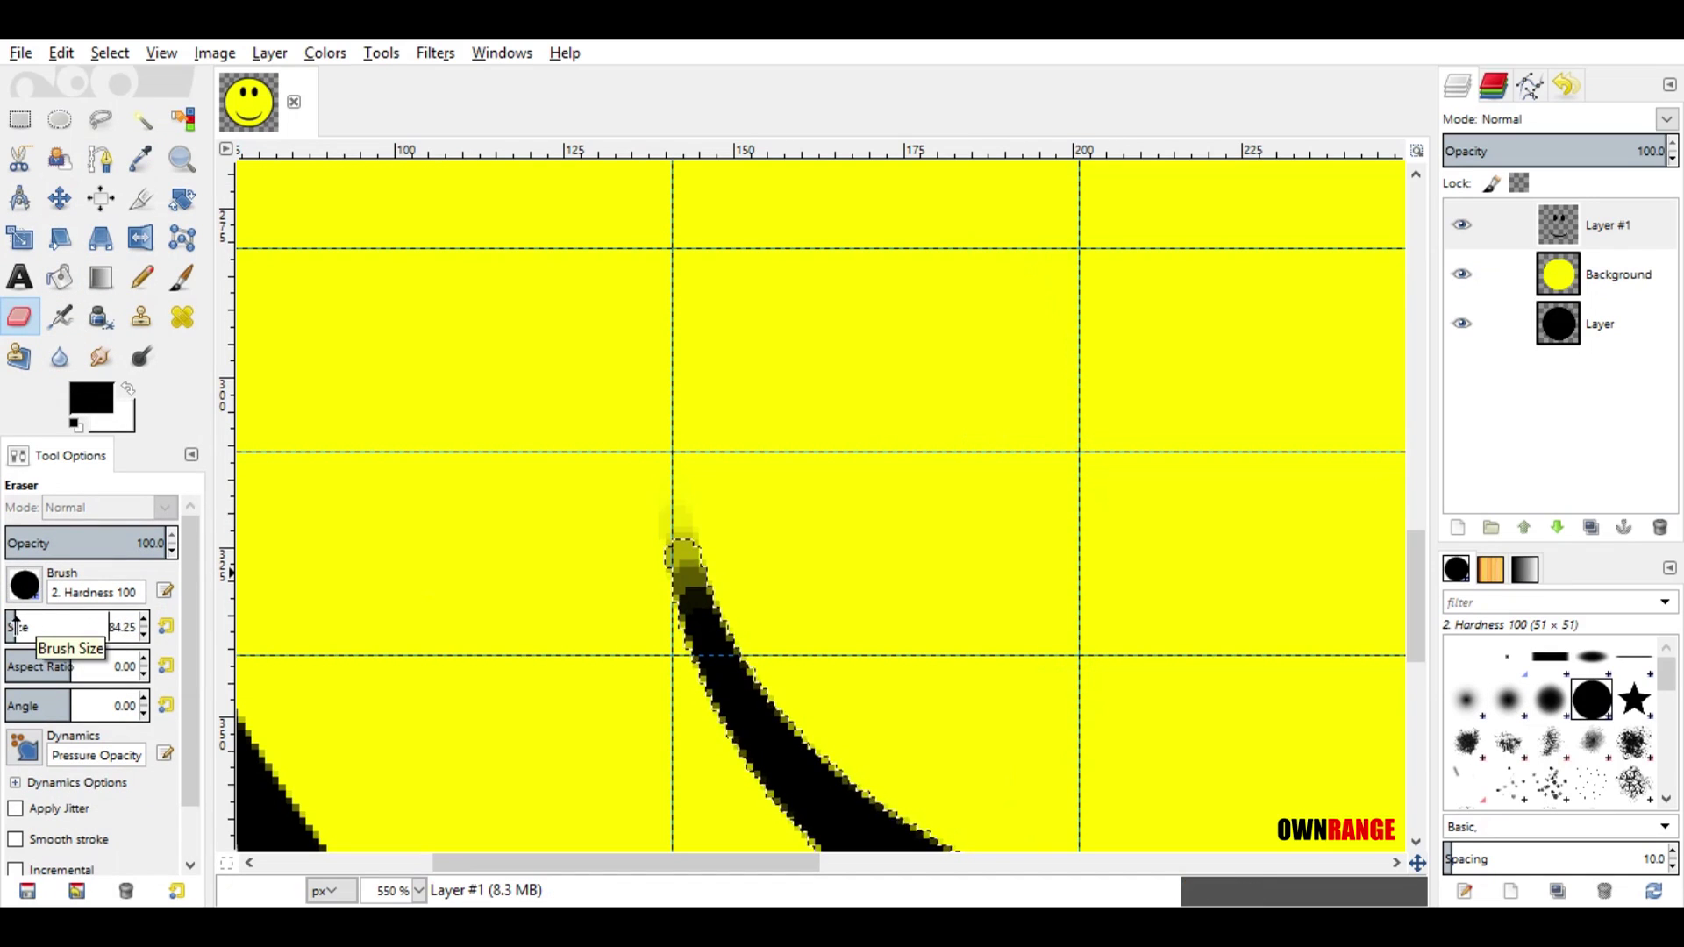
left_click_drag(15, 619, 12, 619)
Step: Erase the stray grey pixels at the smile's left tip
left_click(628, 505)
left_click(627, 503)
left_click(628, 503)
left_click(628, 503)
left_click(628, 503)
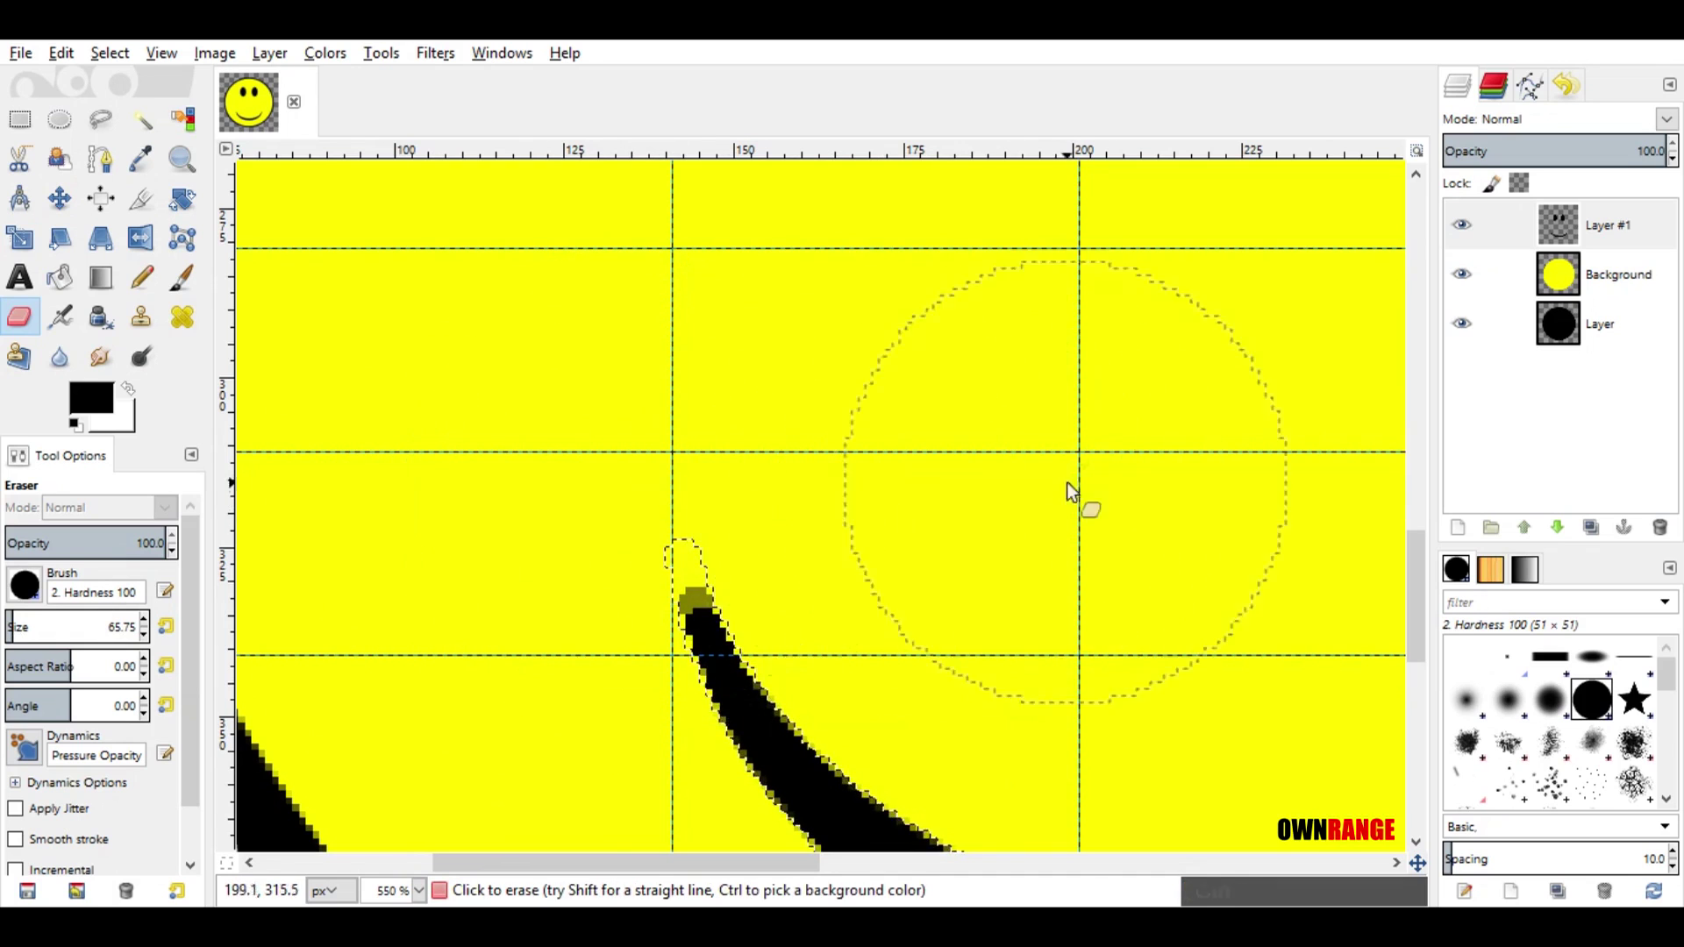
scroll(1087, 508, "down", 5, "ctrl")
scroll(1110, 526, "up", 5, "ctrl")
Step: Erase the smile's right tip, undoing the last dab
left_click(798, 497)
left_click(798, 497)
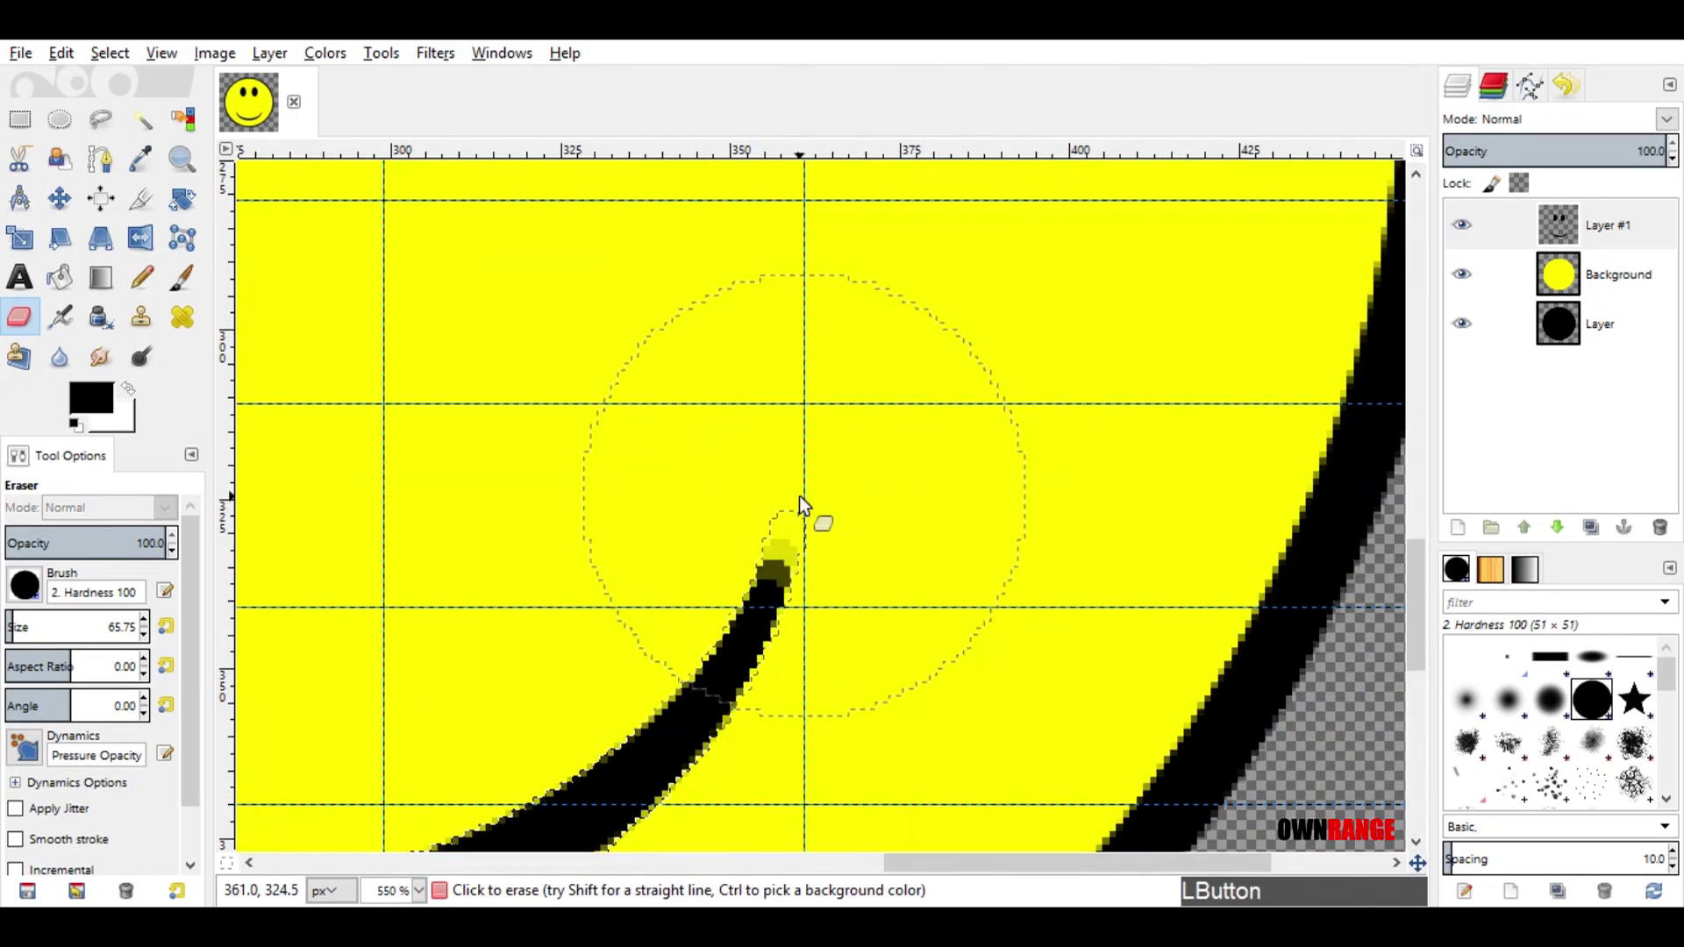
scroll(788, 552, "down", 6, "ctrl")
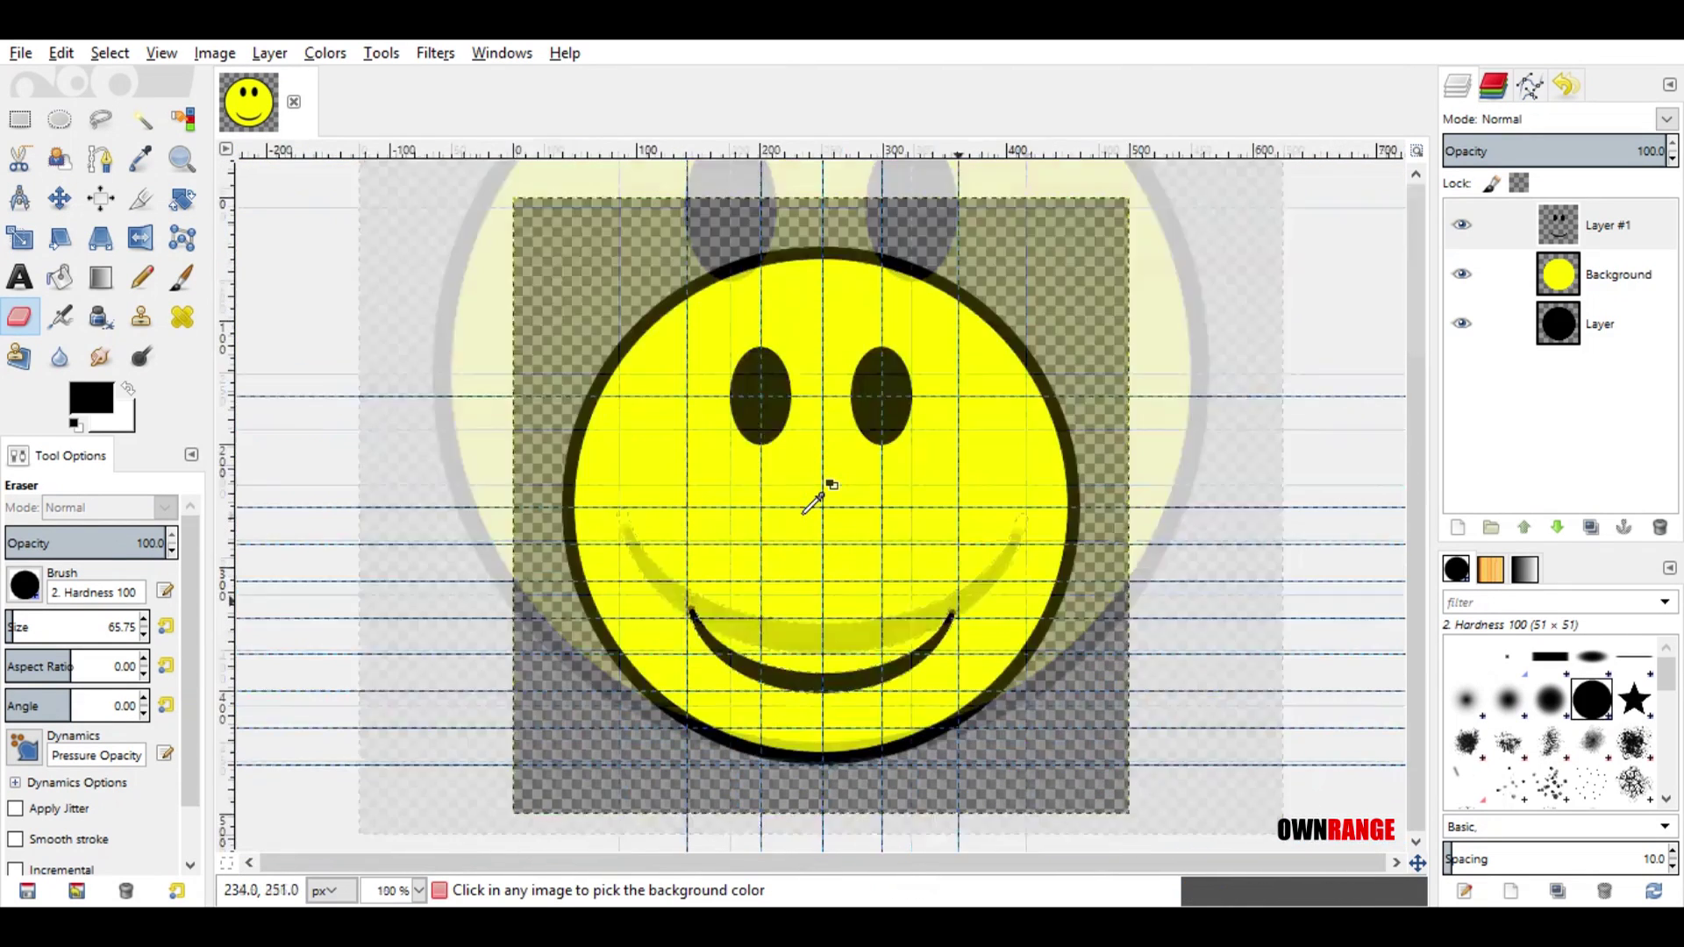
key("ctrl+z")
key("ctrl+z")
key("ctrl+z")
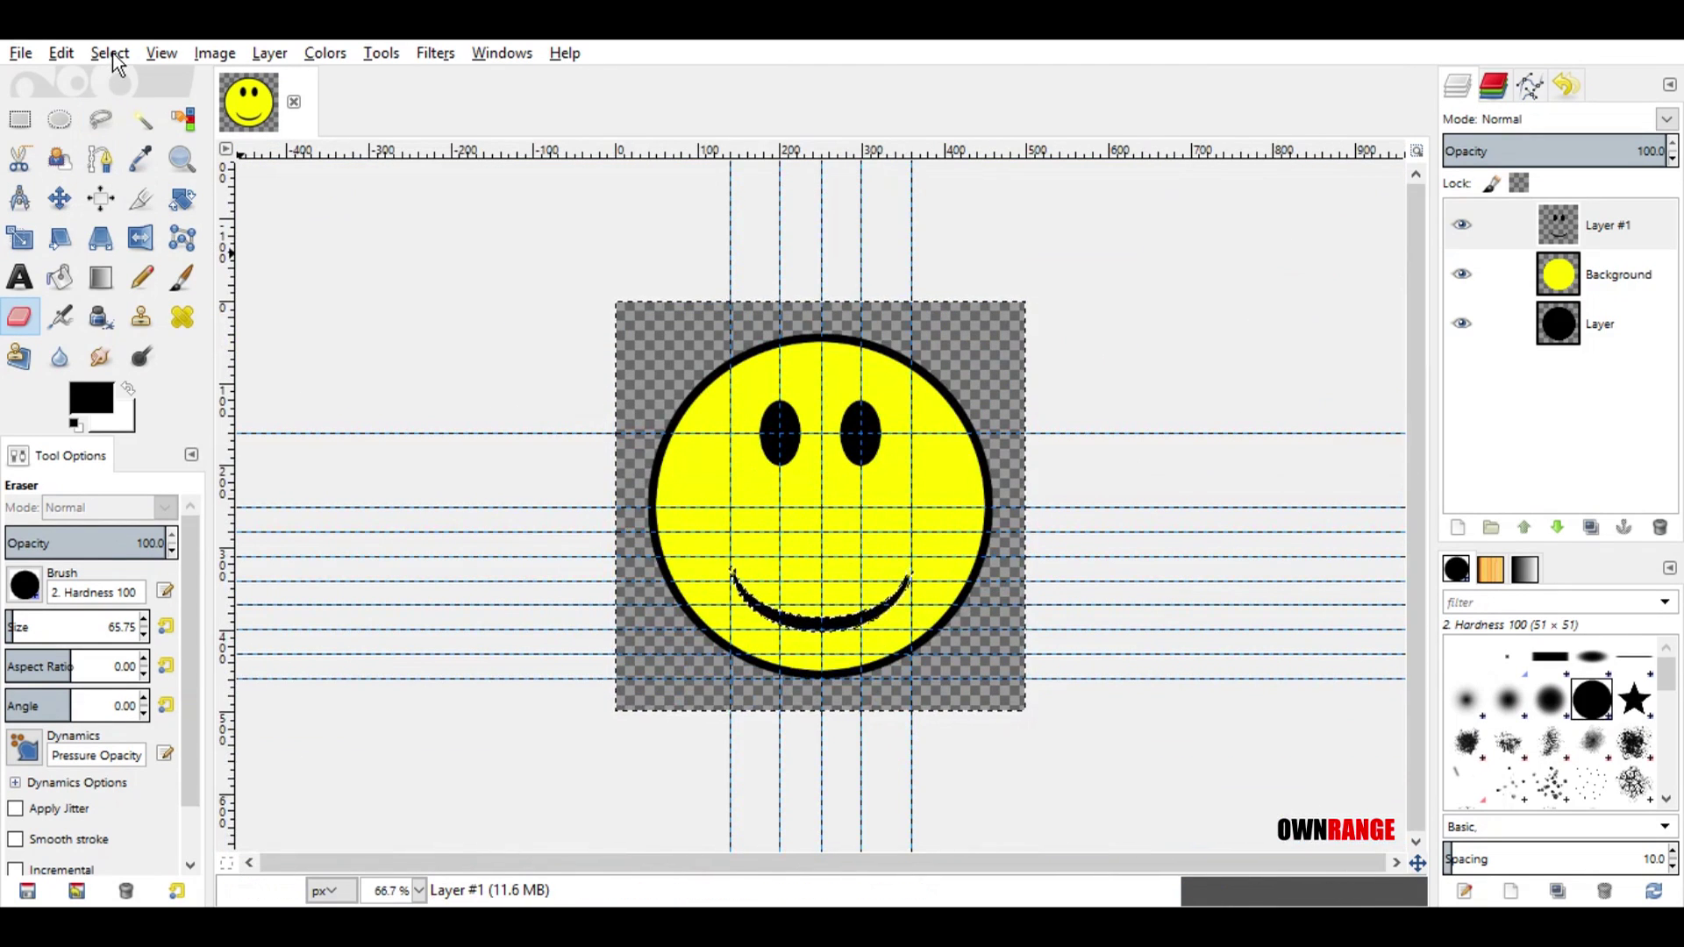
Step: Clear the selection and drag the vertical guides off the canvas
left_click(109, 53)
left_click(120, 114)
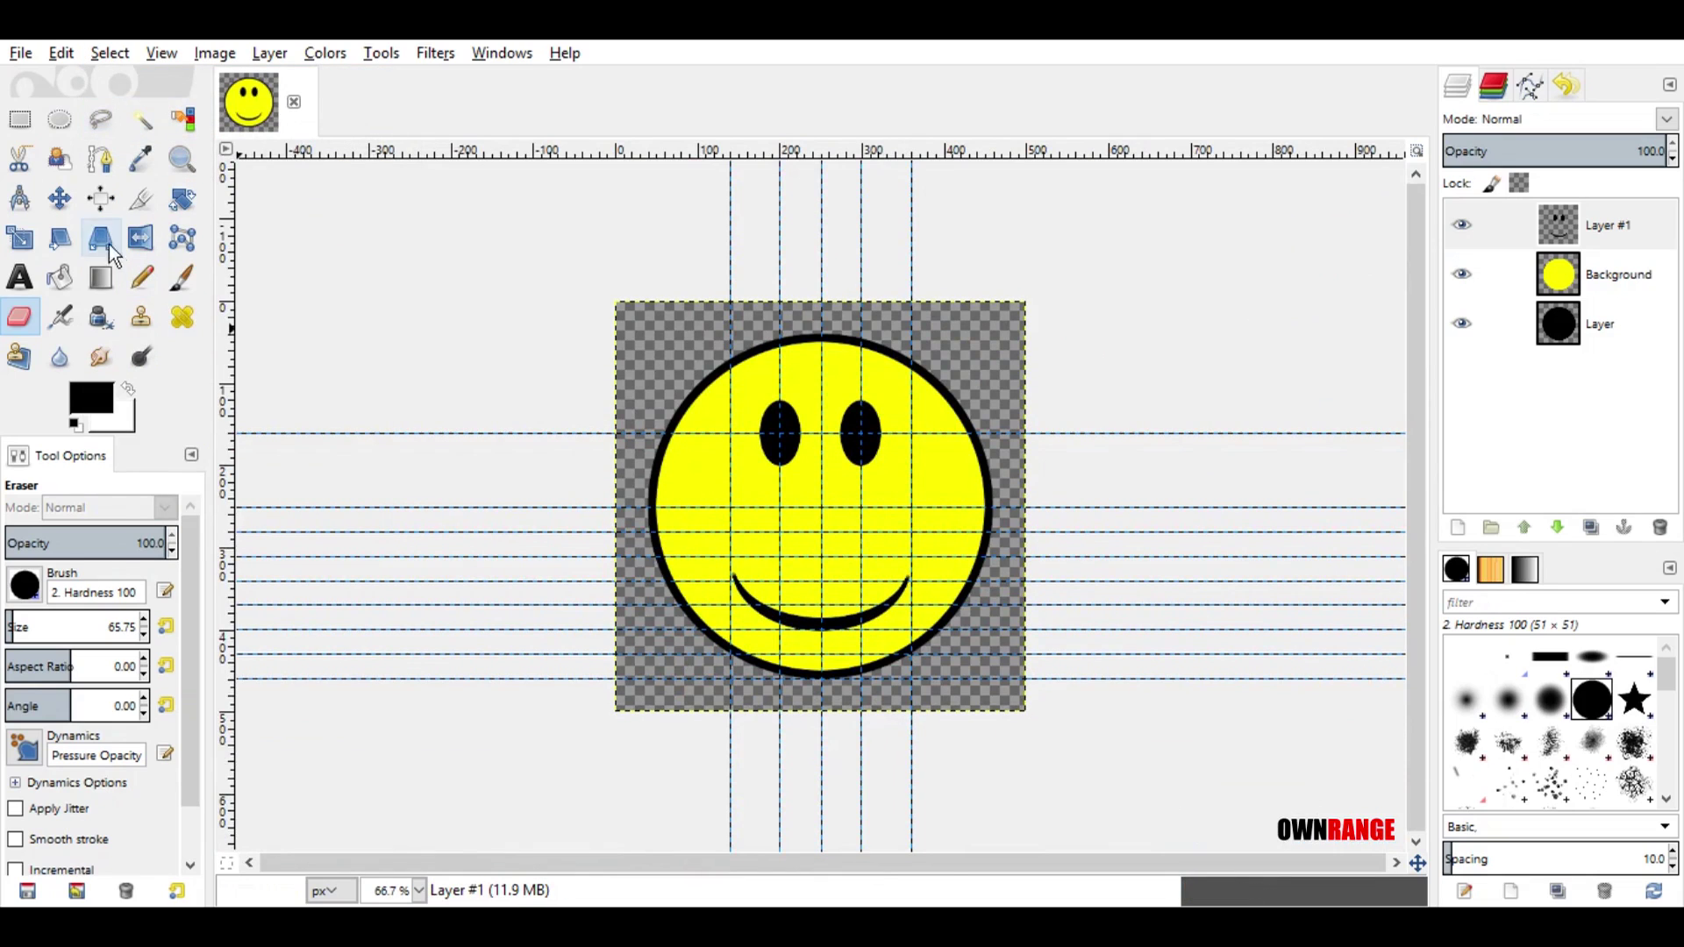
left_click(59, 199)
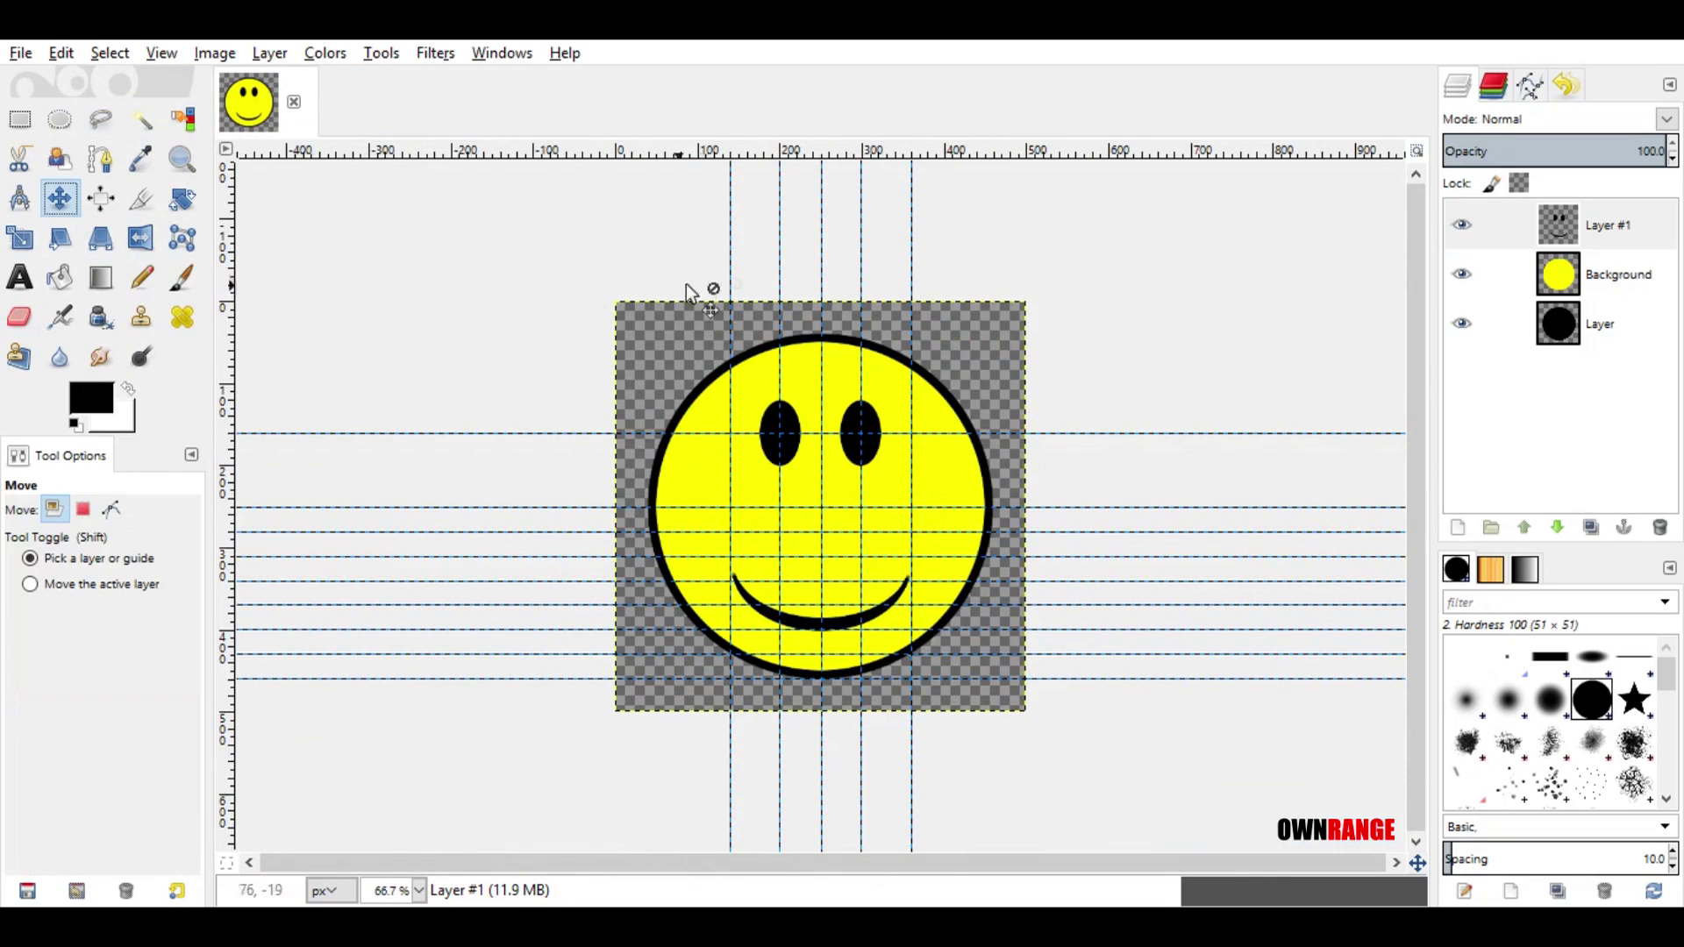
left_click_drag(728, 263, 224, 256)
left_click_drag(779, 233, 460, 234)
left_click_drag(823, 231, 449, 232)
left_click_drag(865, 224, 554, 234)
left_click_drag(912, 225, 438, 231)
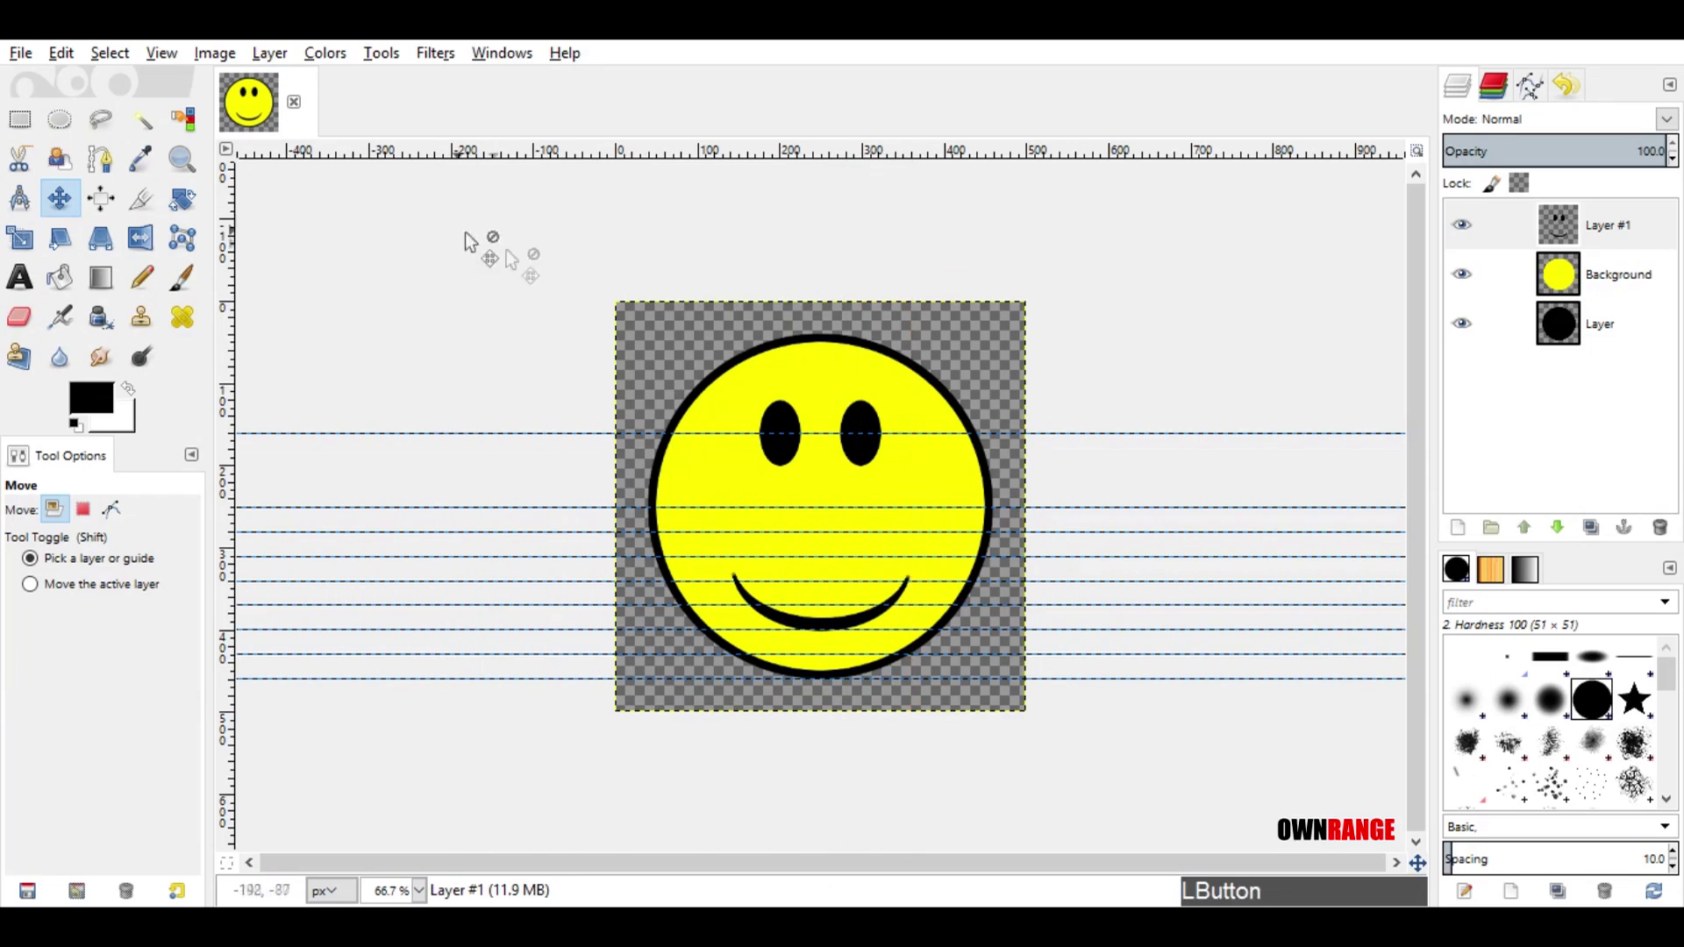
Step: Drag the remaining horizontal guides off, view at 100%, and open File > Export
left_click_drag(564, 434, 488, 281)
left_click_drag(509, 556, 481, 271)
left_click_drag(509, 604, 482, 275)
left_click_drag(481, 678, 491, 228)
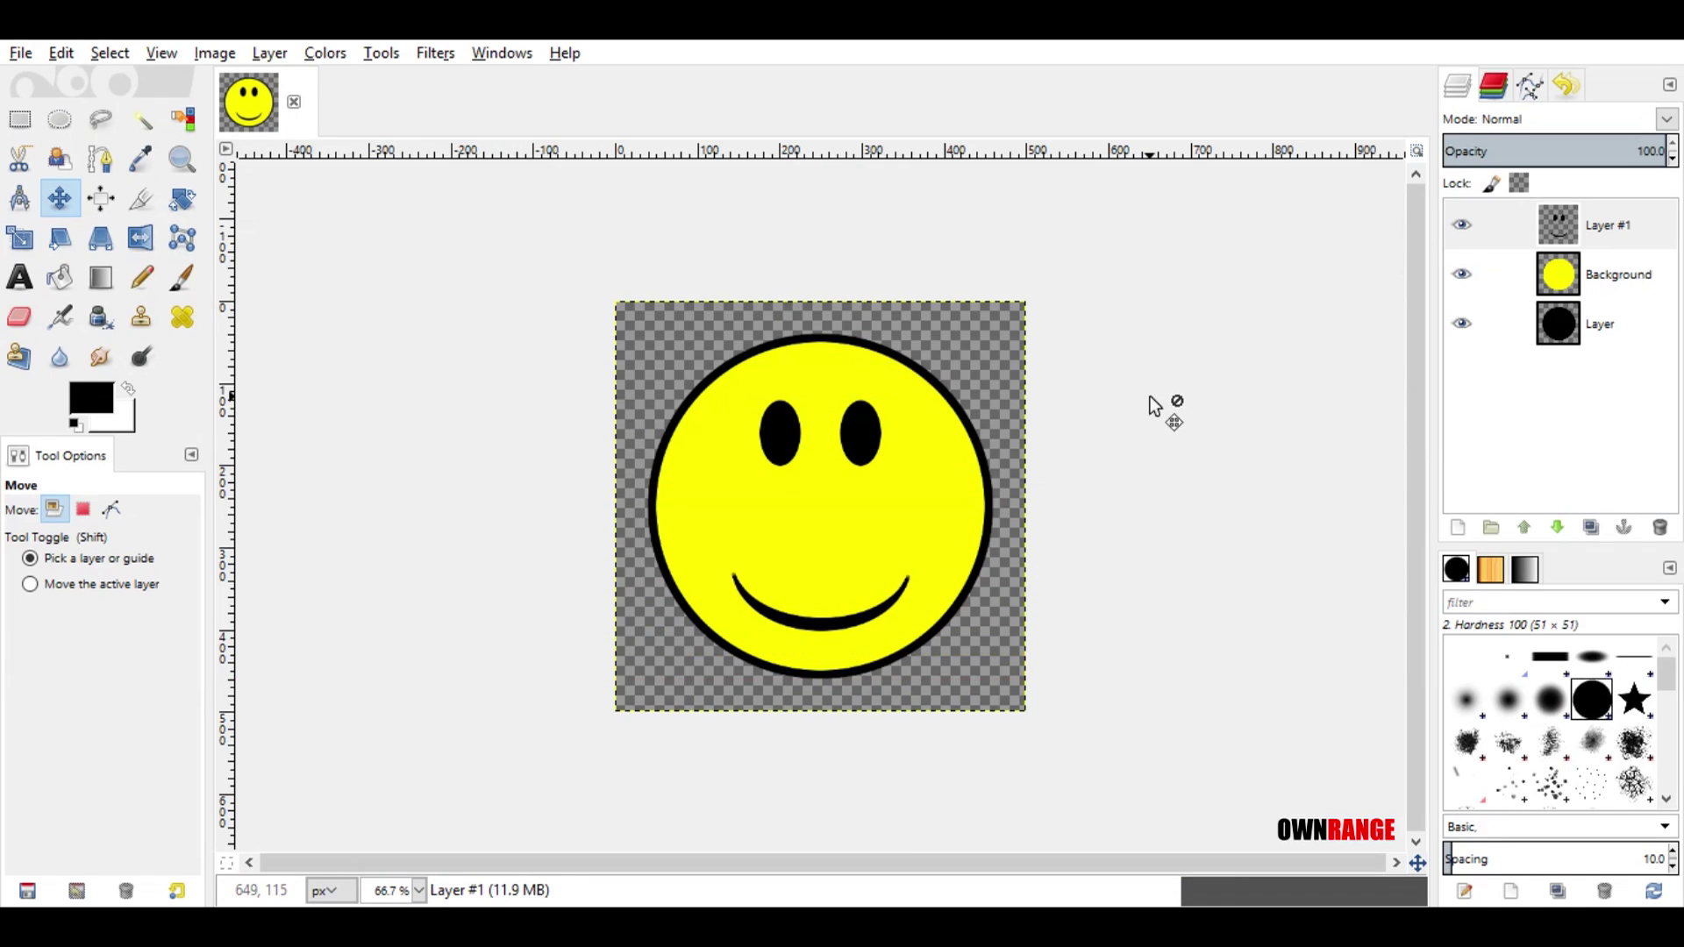
key("1")
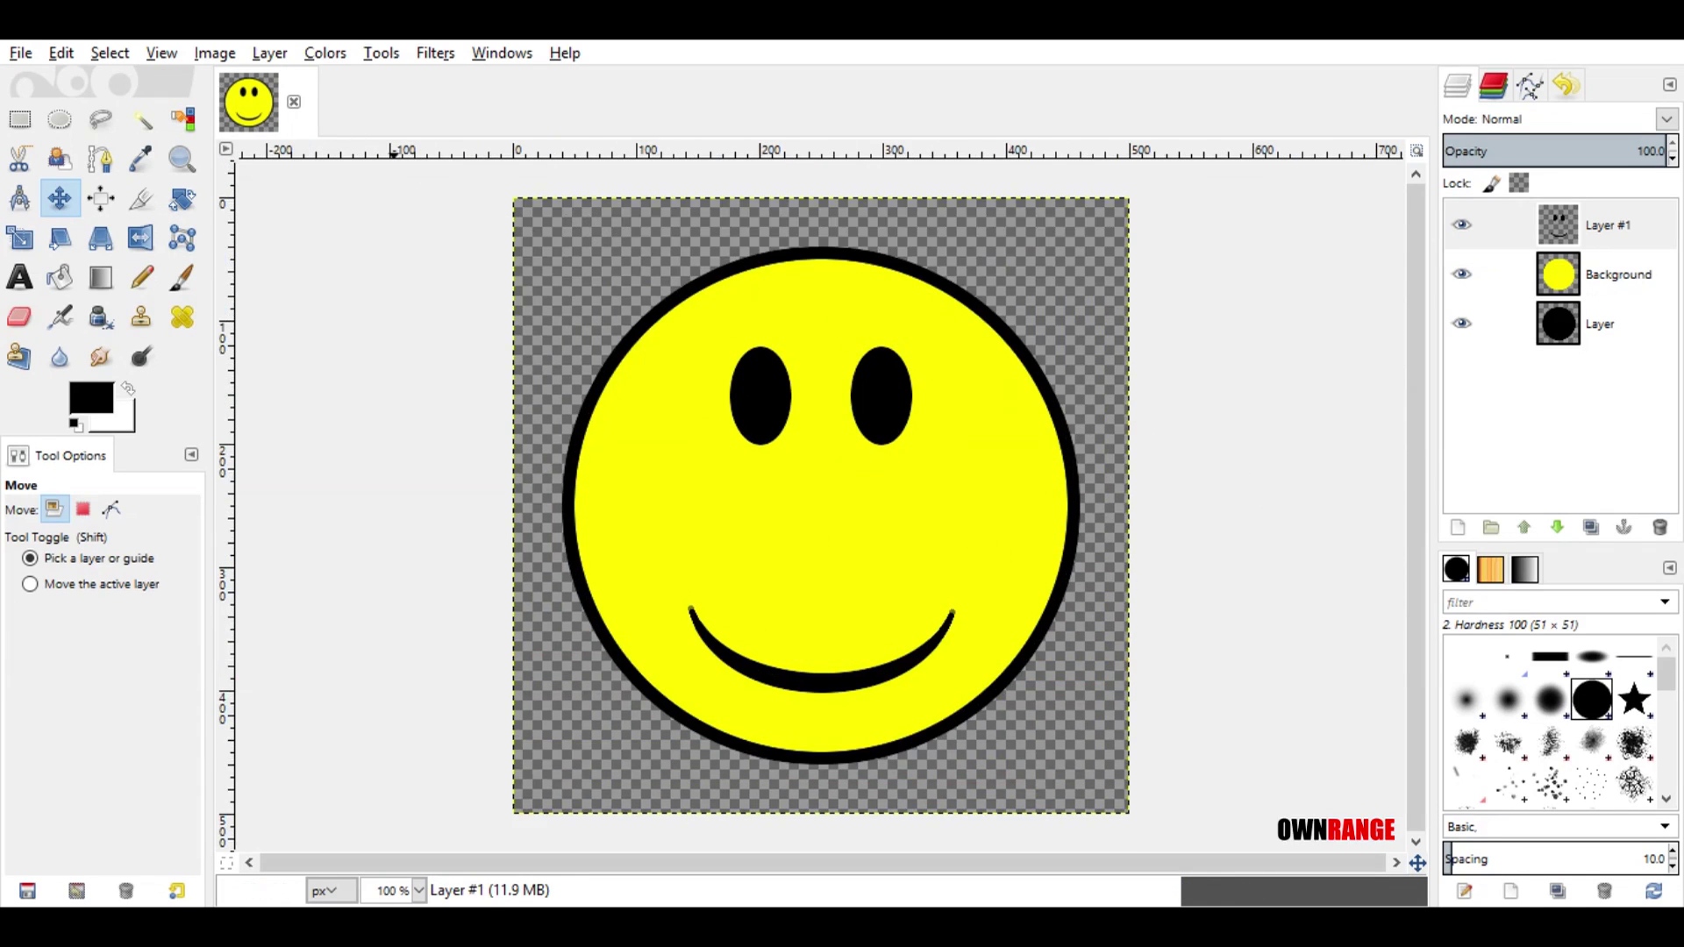
left_click(21, 52)
left_click(60, 371)
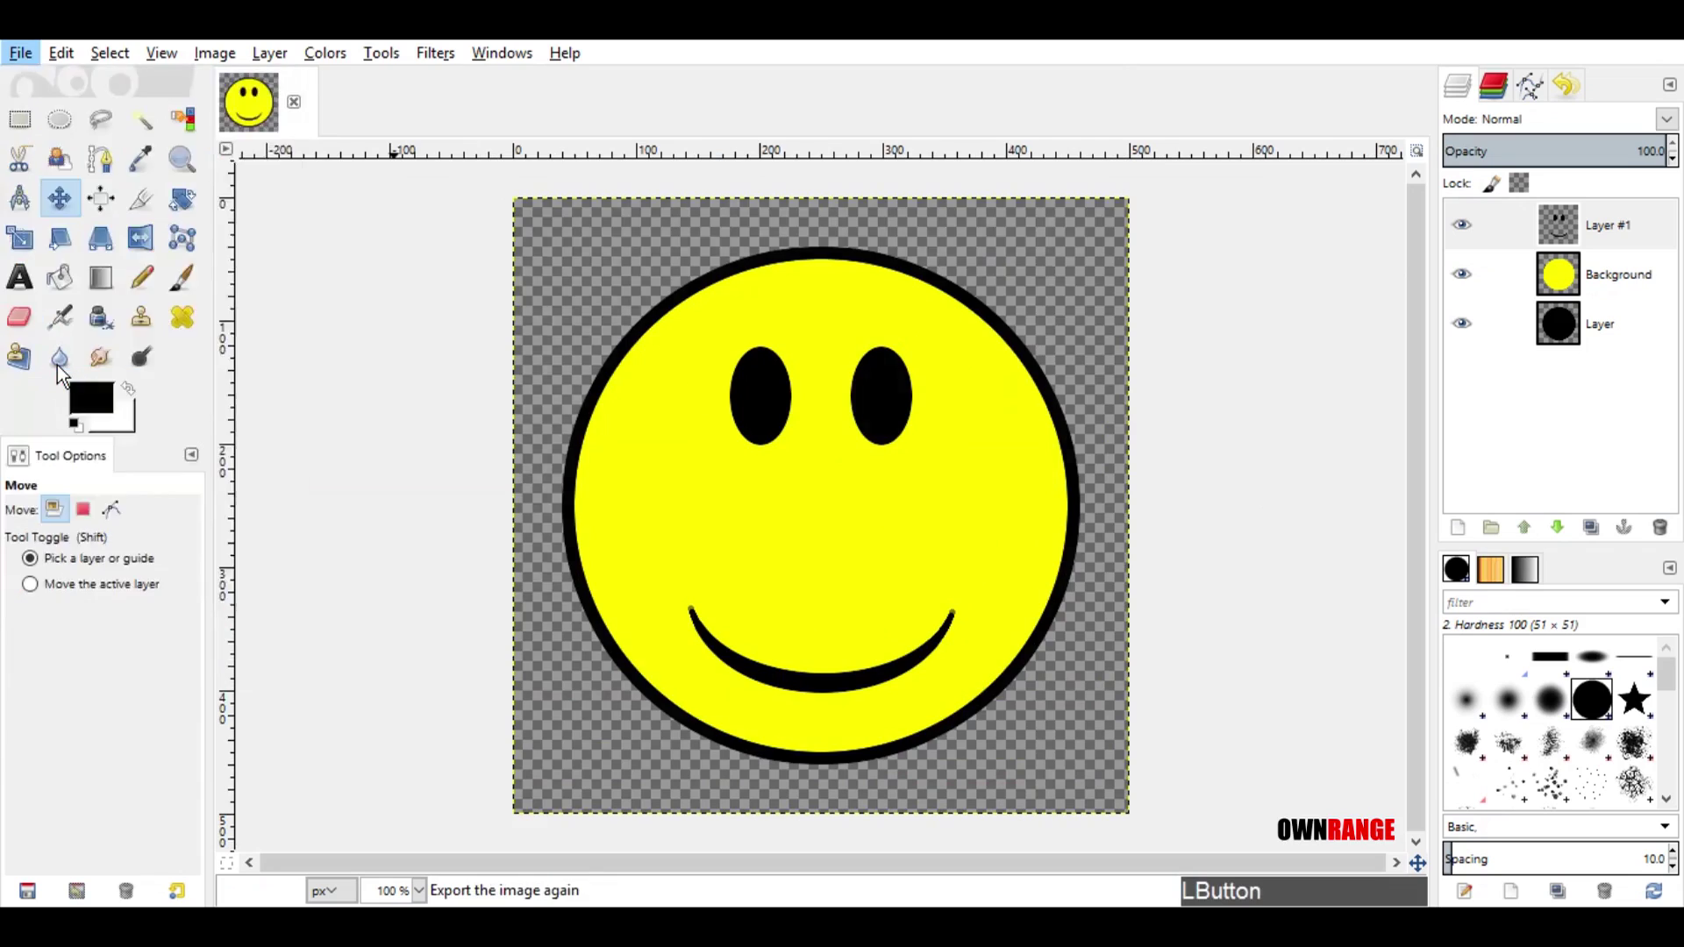
Step: Export the image to the Desktop as smile.png with default PNG options
left_click(84, 302)
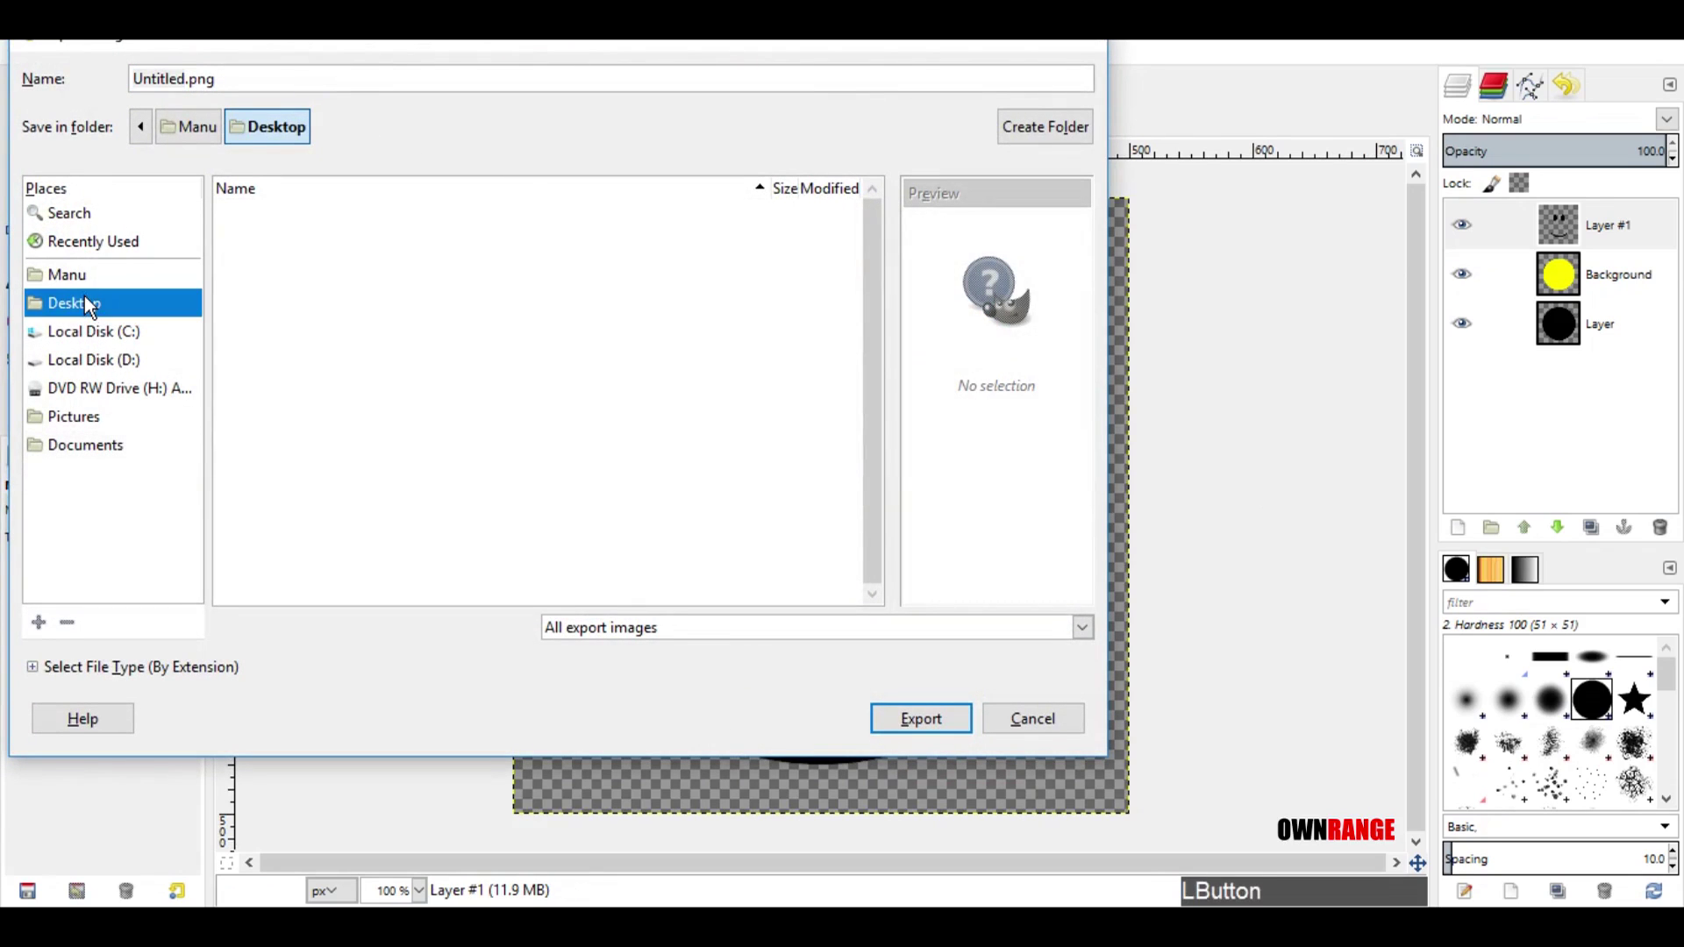
left_click_drag(187, 79, 132, 79)
type("smile")
left_click(919, 719)
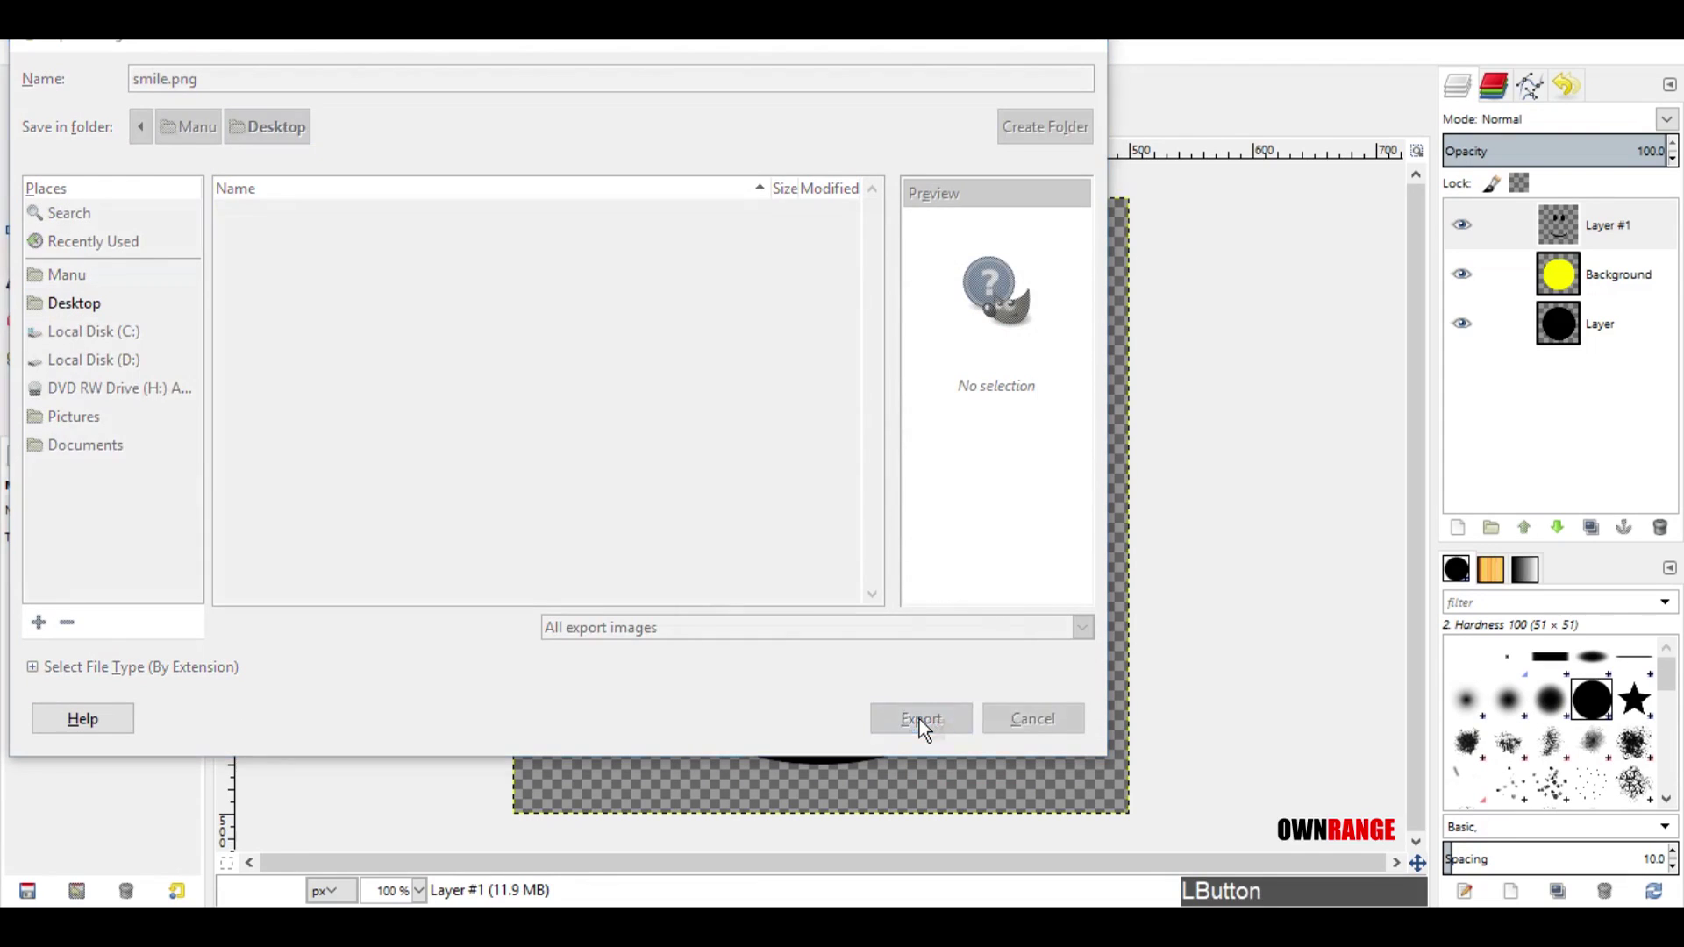
left_click(851, 706)
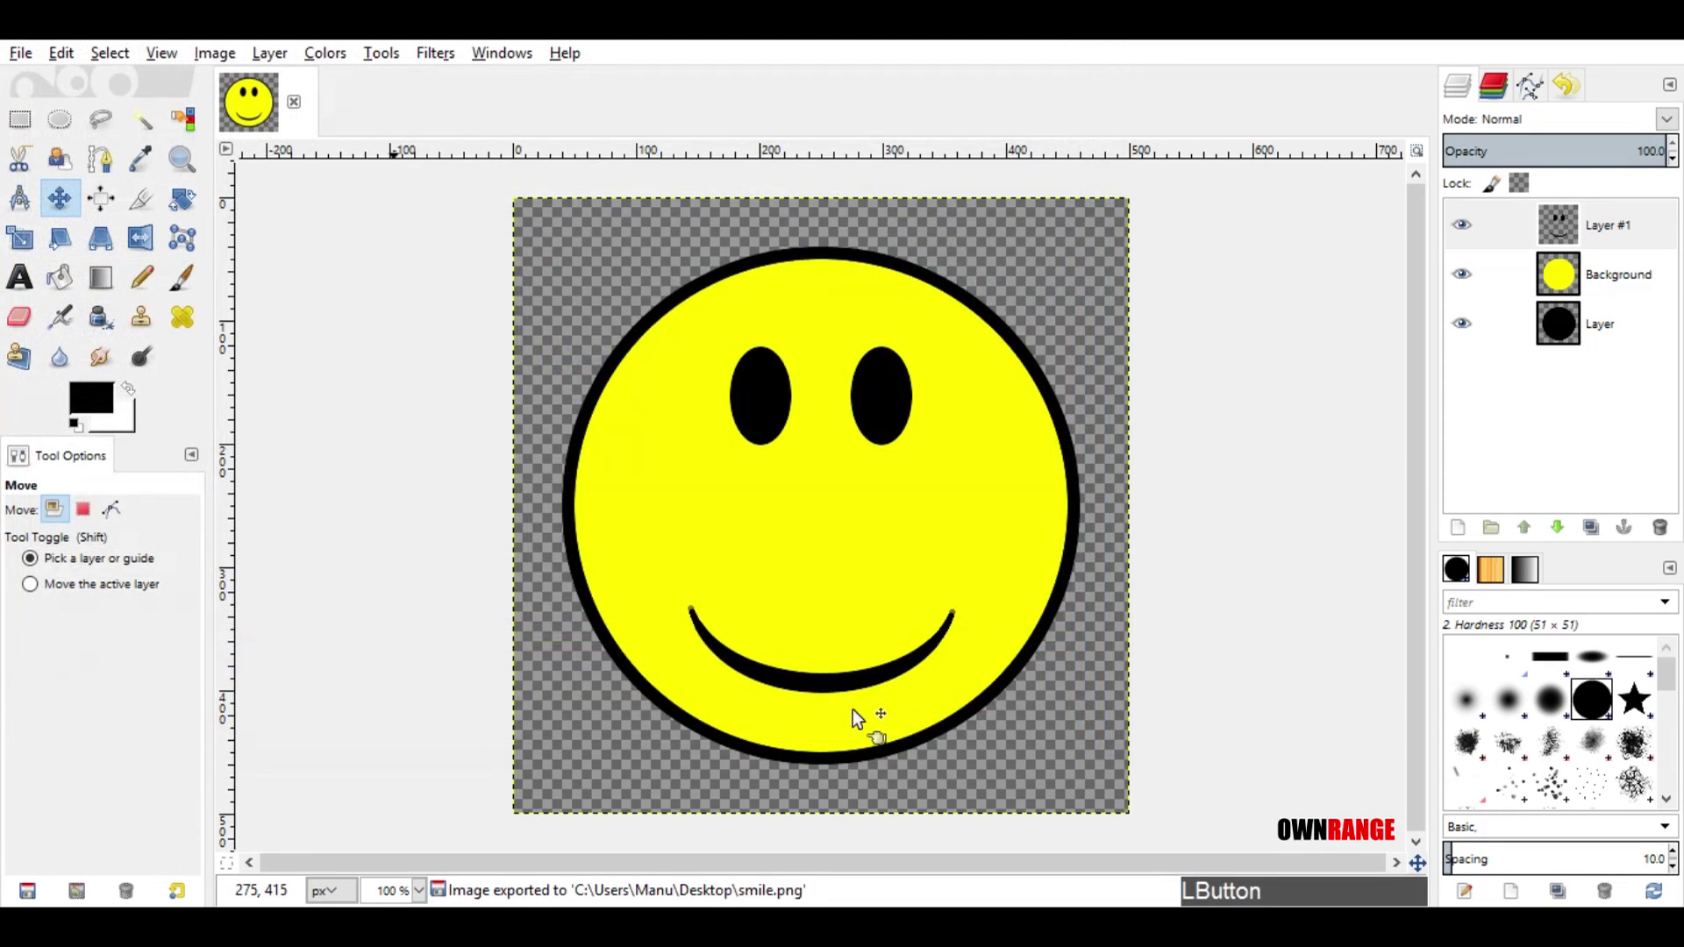